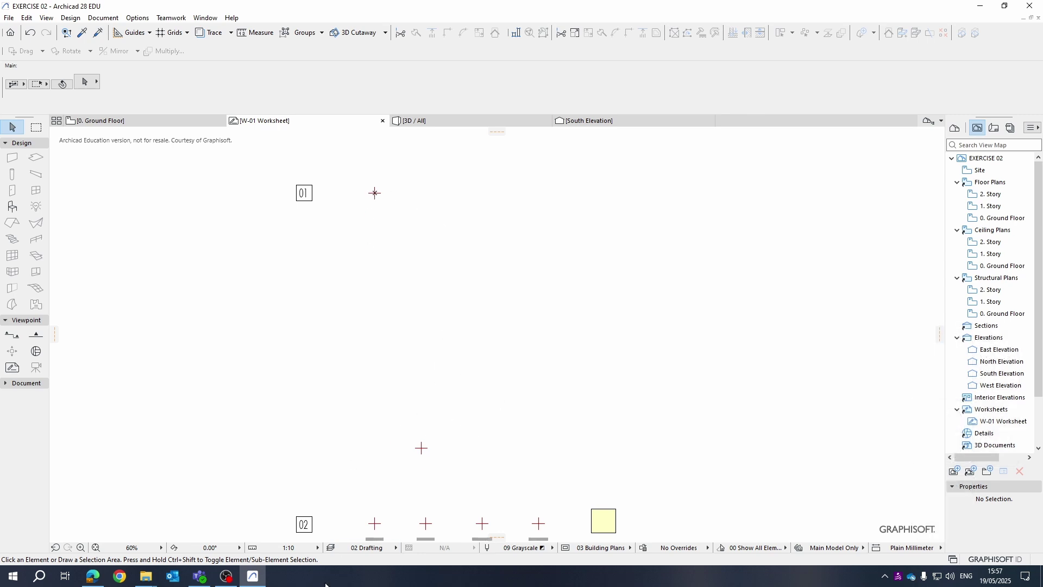
Switch to EXERCISE 02.pdf in the Edge browser and examine the layout of the exercise sheet.
{"action": "left_click", "coordinate": [92, 576]}
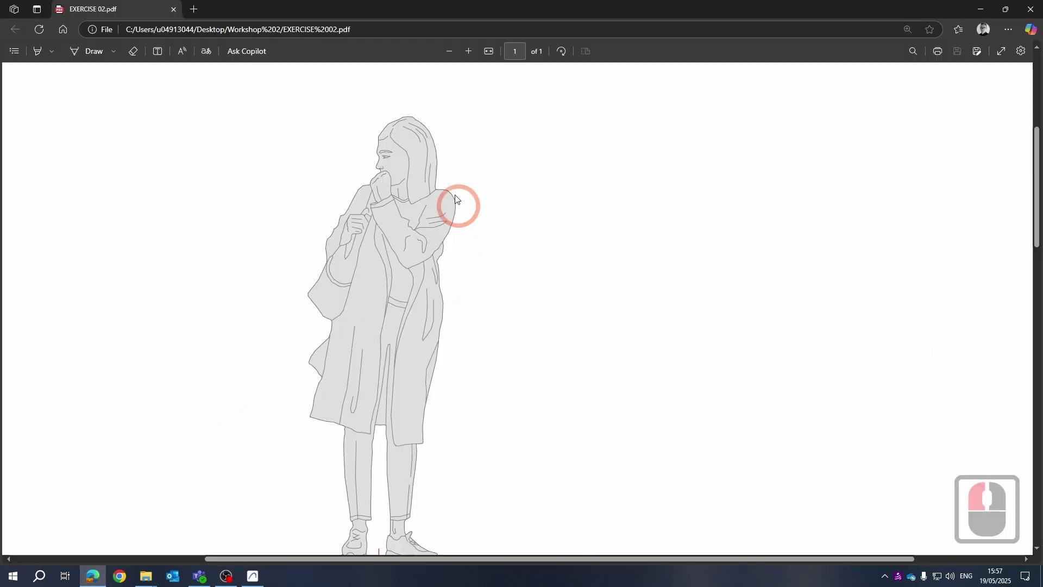
{"action": "scroll", "coordinate": [456, 233], "scroll_direction": "down", "scroll_amount": 3}
{"action": "scroll", "coordinate": [405, 246], "scroll_direction": "up", "scroll_amount": 2}
{"action": "scroll", "coordinate": [407, 228], "scroll_direction": "down", "scroll_amount": 3, "text": "ctrl"}
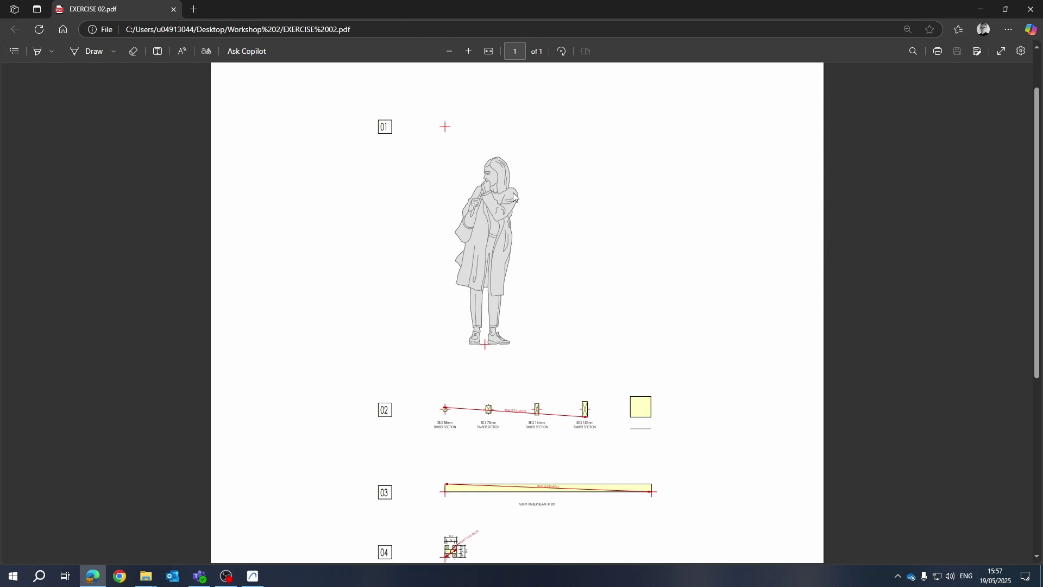
Search the web for "pimp my drawings" in a new browser tab and open the PIMPMYDRAWING website.
{"action": "left_click", "coordinate": [193, 10]}
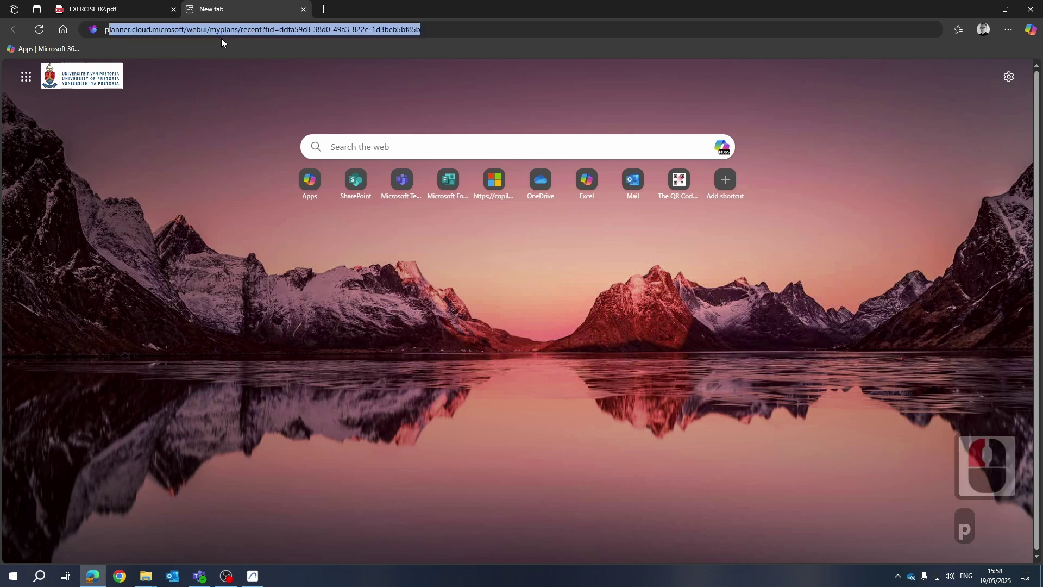
{"action": "type", "text": "pimp my drawings"}
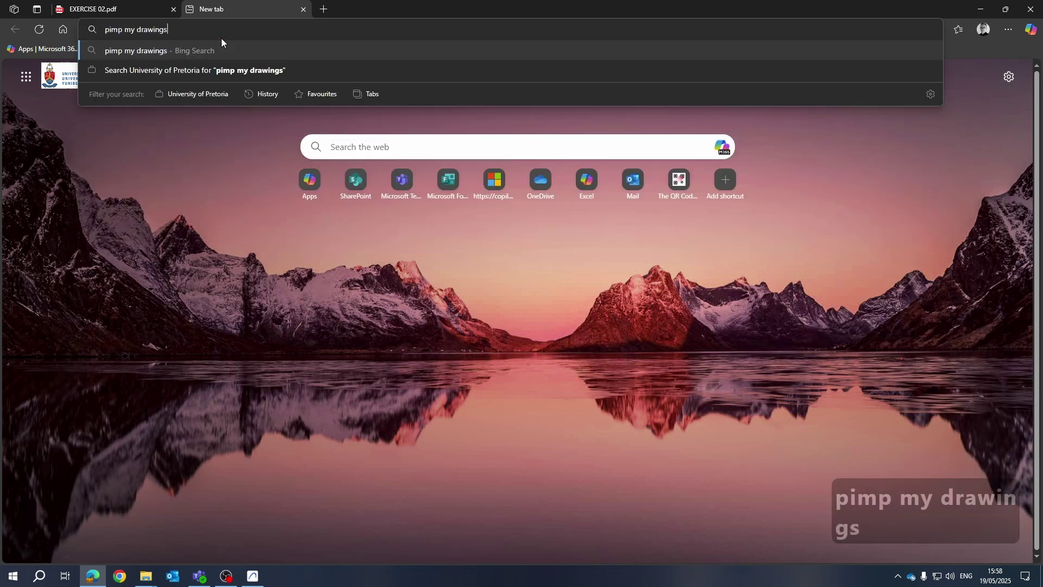
{"action": "key", "text": "Return"}
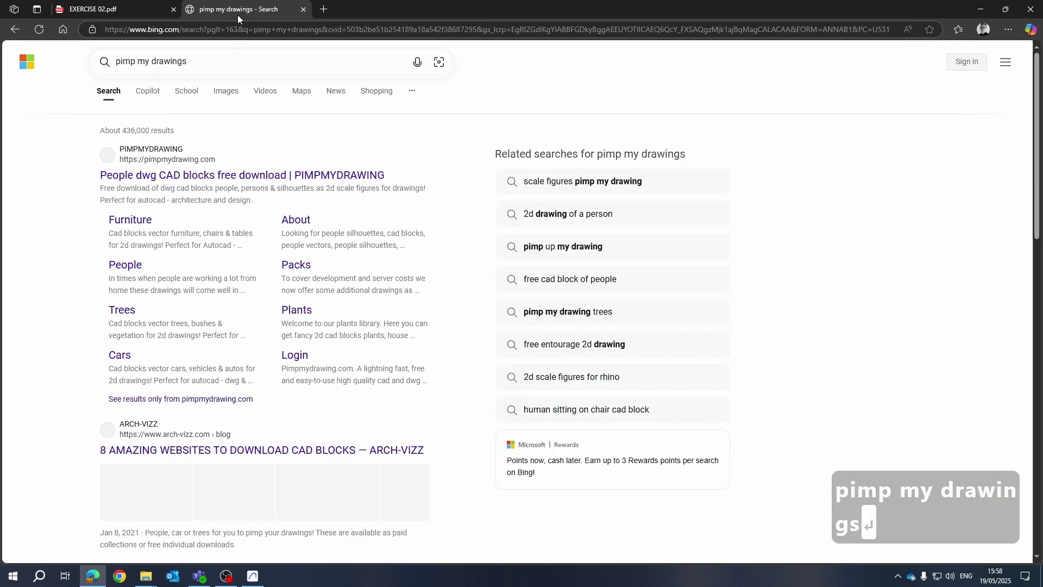
{"action": "left_click", "coordinate": [167, 148]}
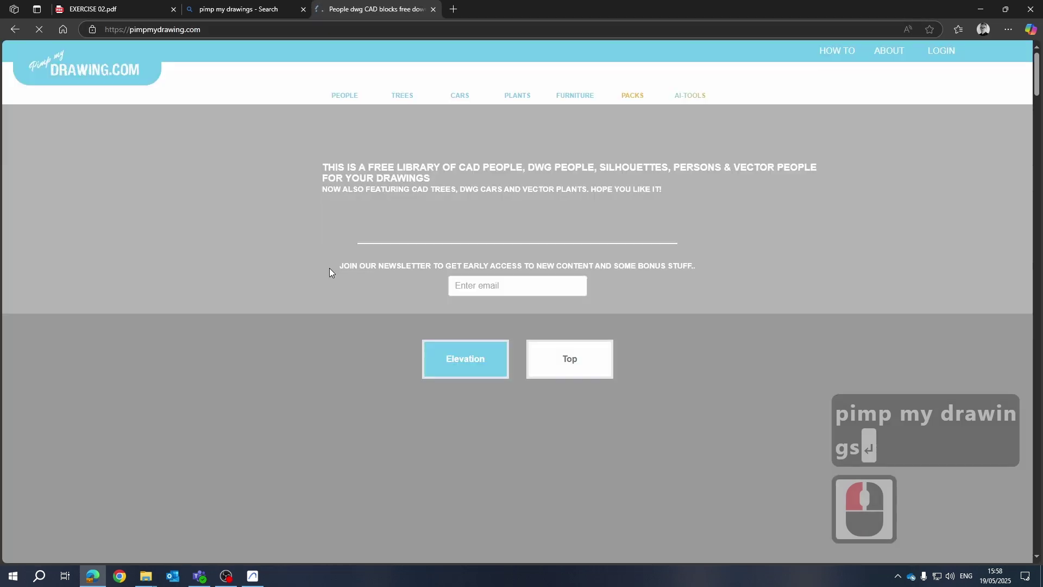
Download the standing man figure from the People category as a DWG and delete the downloaded file.
{"action": "scroll", "coordinate": [288, 331], "scroll_direction": "down", "scroll_amount": 1}
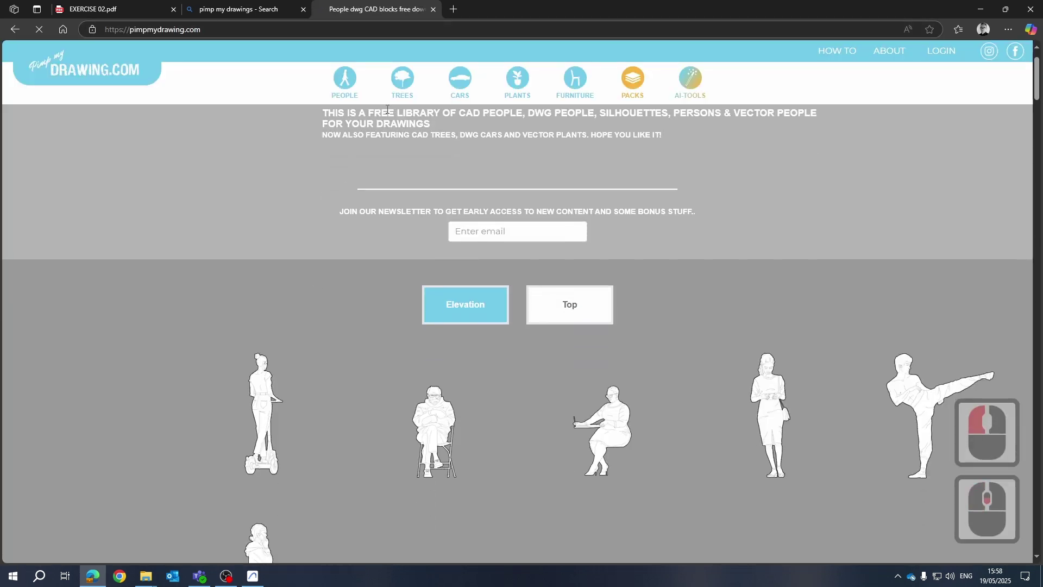
{"action": "double_click", "coordinate": [351, 87]}
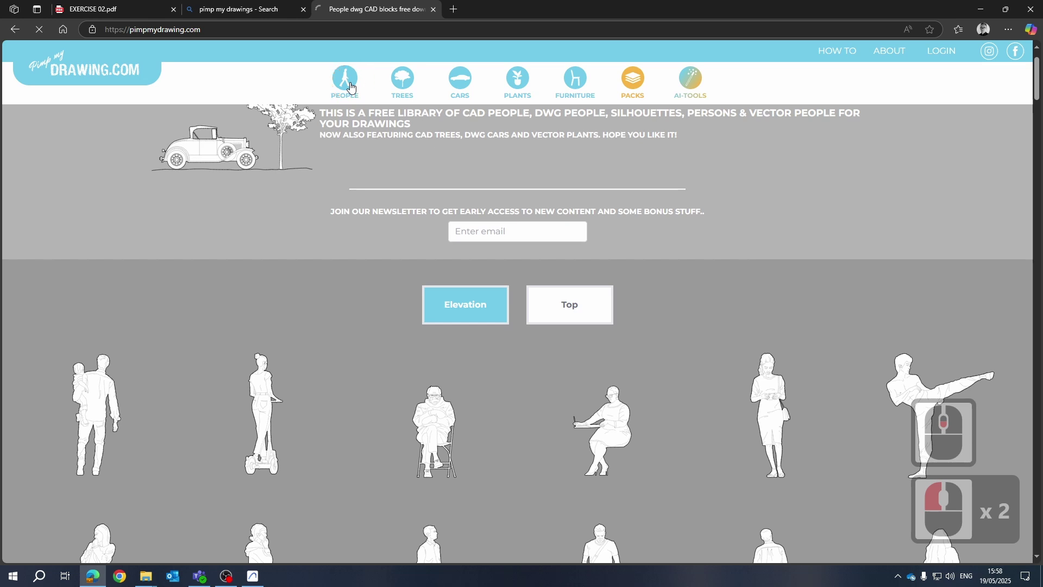
{"action": "scroll", "coordinate": [223, 228], "scroll_direction": "down", "scroll_amount": 5}
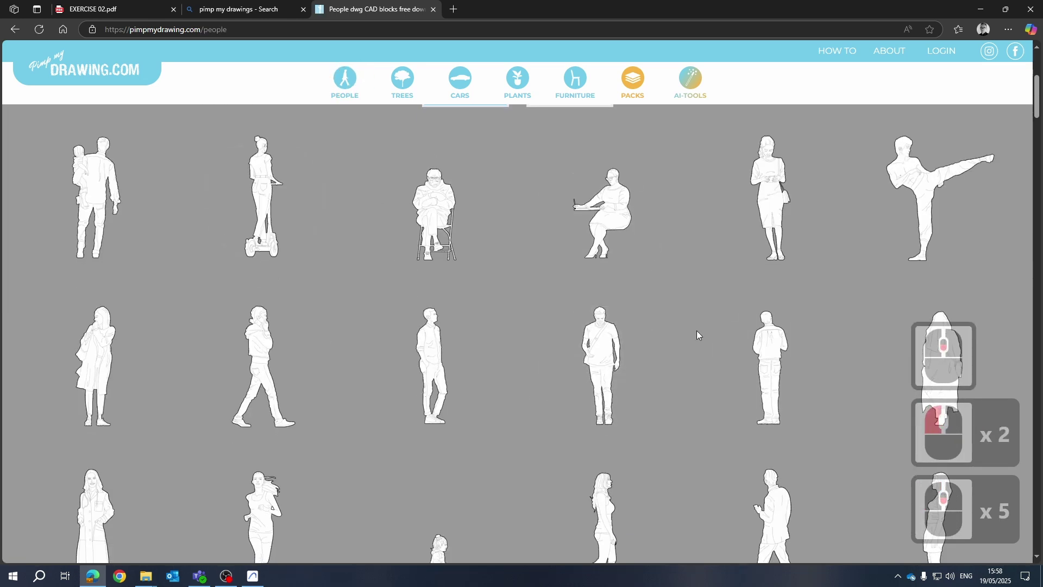
{"action": "scroll", "coordinate": [618, 194], "scroll_direction": "down", "scroll_amount": 4}
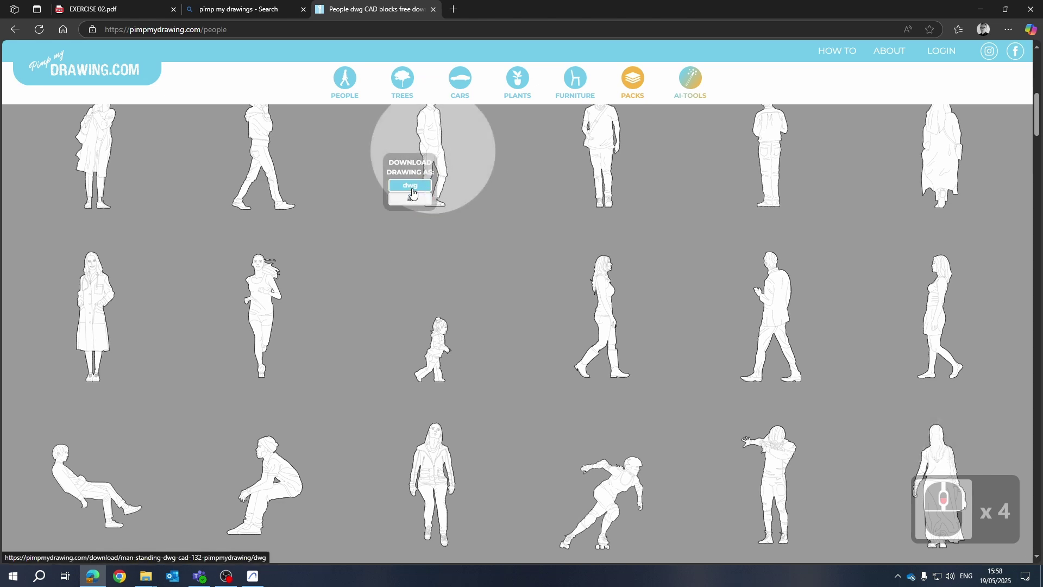
{"action": "left_click", "coordinate": [418, 187]}
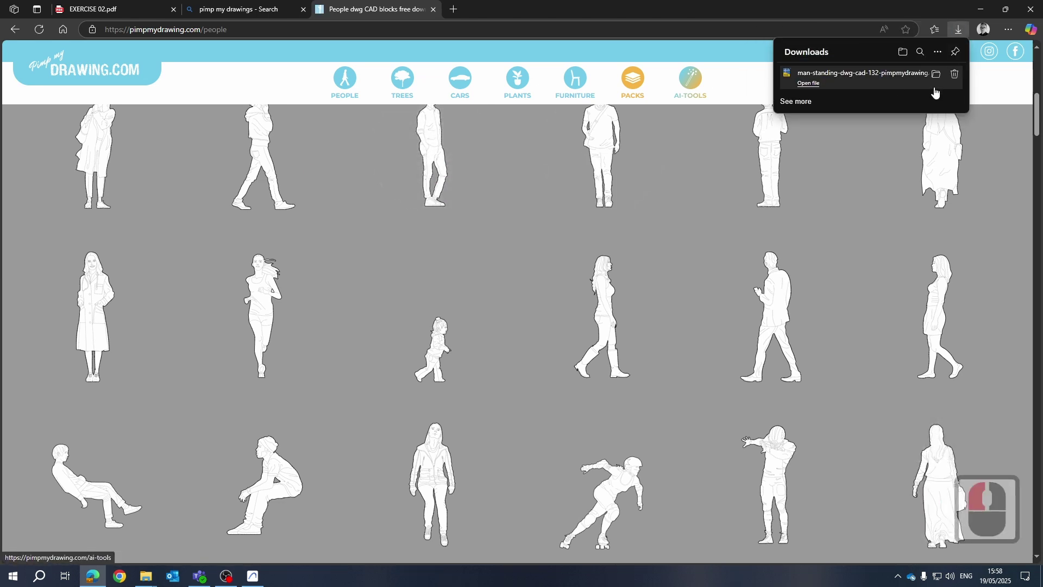
{"action": "left_click", "coordinate": [954, 73]}
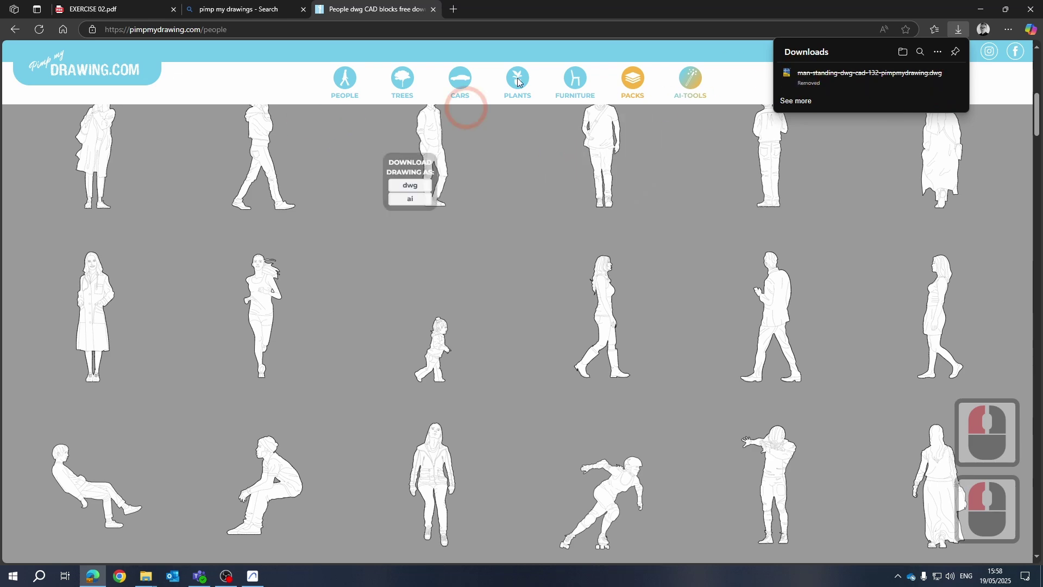
Look through the Trees category of the drawing library and close the website.
{"action": "scroll", "coordinate": [432, 180], "scroll_direction": "up", "scroll_amount": 4}
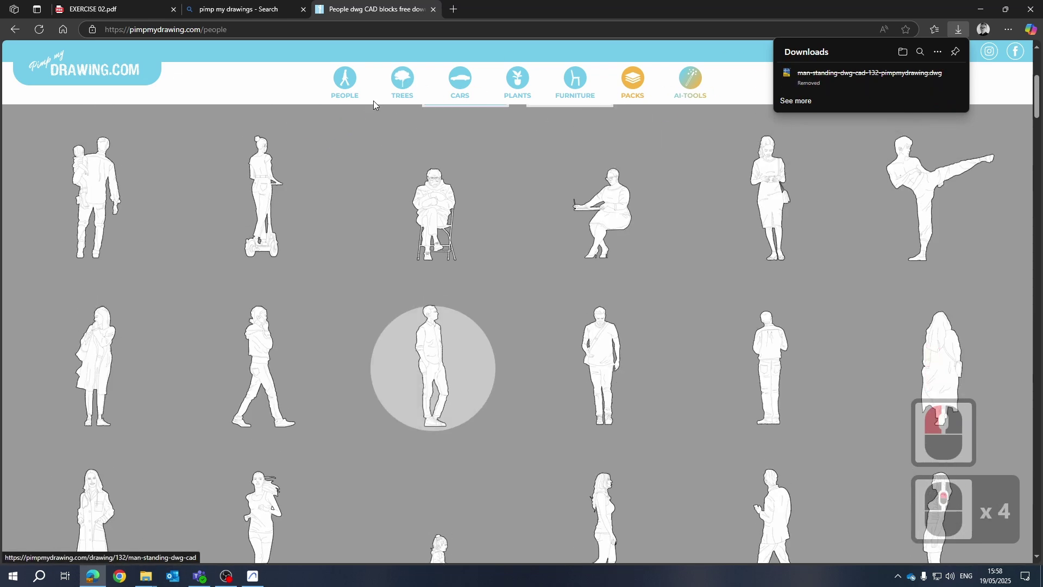
{"action": "left_click", "coordinate": [405, 75]}
{"action": "scroll", "coordinate": [374, 345], "scroll_direction": "down", "scroll_amount": 10}
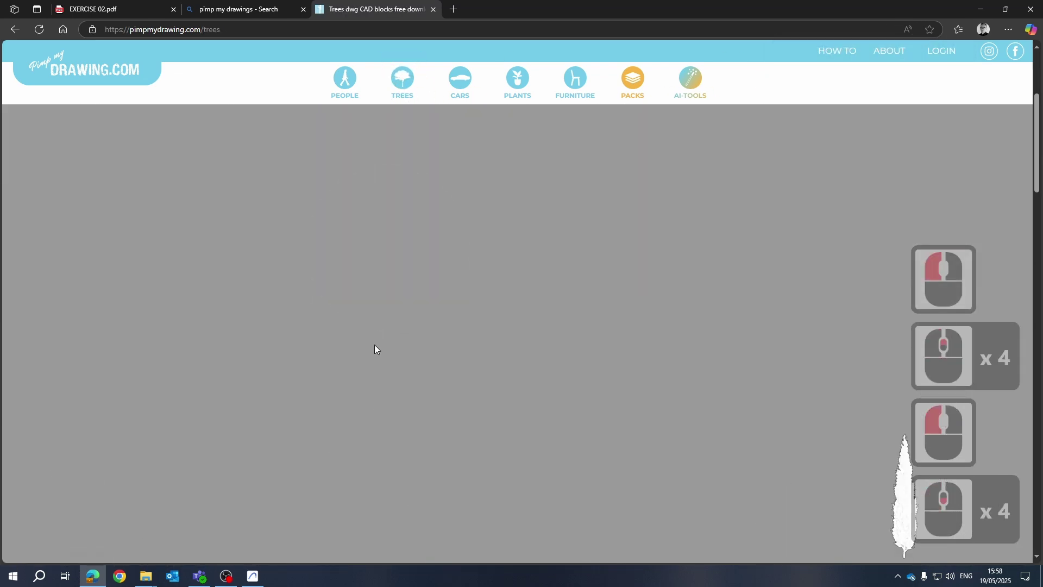
{"action": "scroll", "coordinate": [507, 274], "scroll_direction": "up", "scroll_amount": 15}
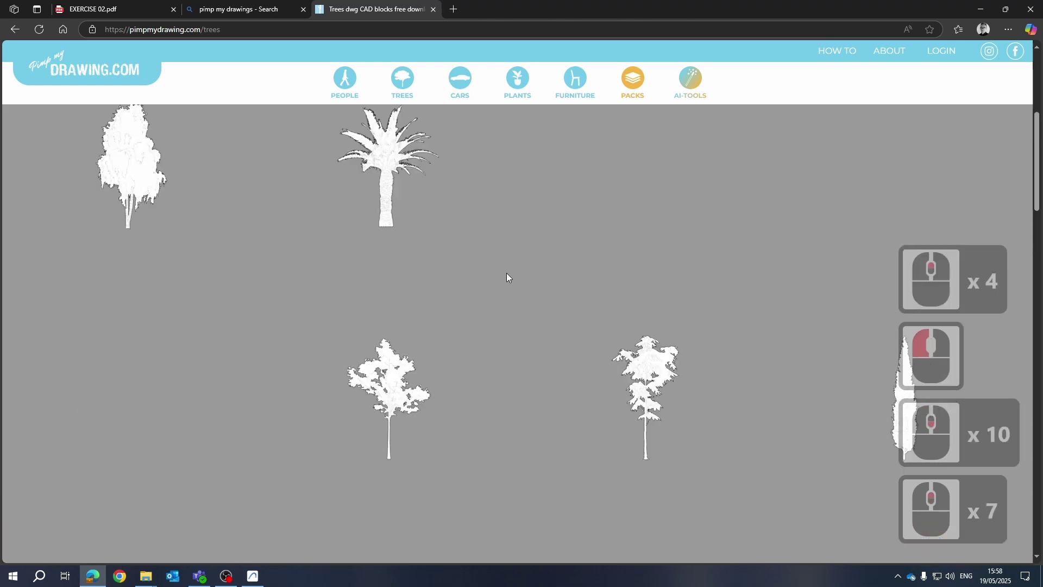
{"action": "left_click", "coordinate": [434, 9]}
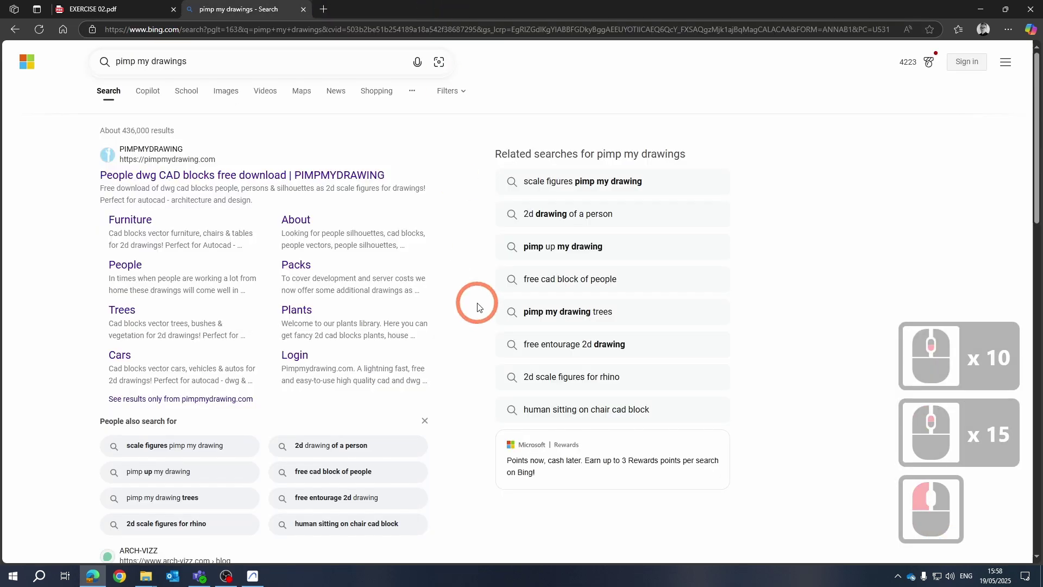
Go back to the exercise PDF, return to the Archicad worksheet and expand the Document tools around exercises 01 and 02.
{"action": "left_click", "coordinate": [103, 11]}
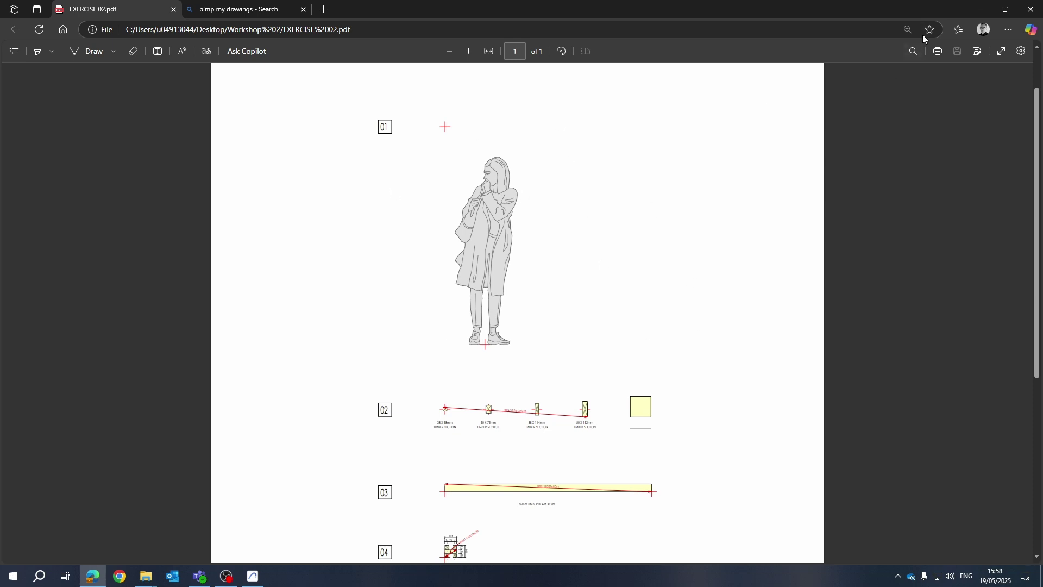
{"action": "left_click", "coordinate": [980, 10]}
{"action": "left_click", "coordinate": [545, 261]}
{"action": "scroll", "coordinate": [409, 282], "scroll_direction": "up", "scroll_amount": 2}
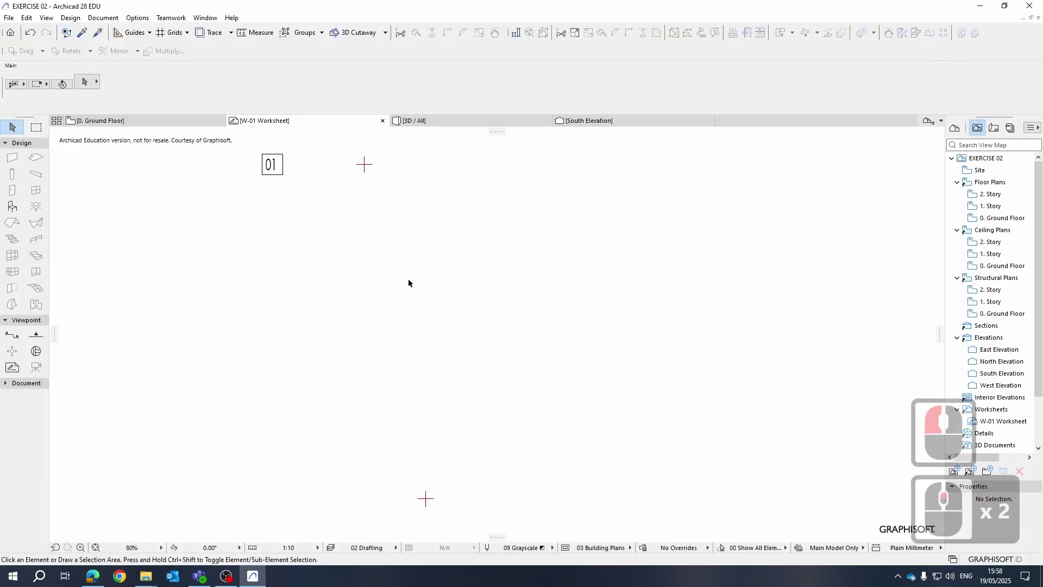
{"action": "mouse_move", "coordinate": [420, 238]}
{"action": "middle_mouse_down"}
{"action": "mouse_move", "coordinate": [431, 241]}
{"action": "mouse_move", "coordinate": [405, 242]}
{"action": "middle_mouse_up"}
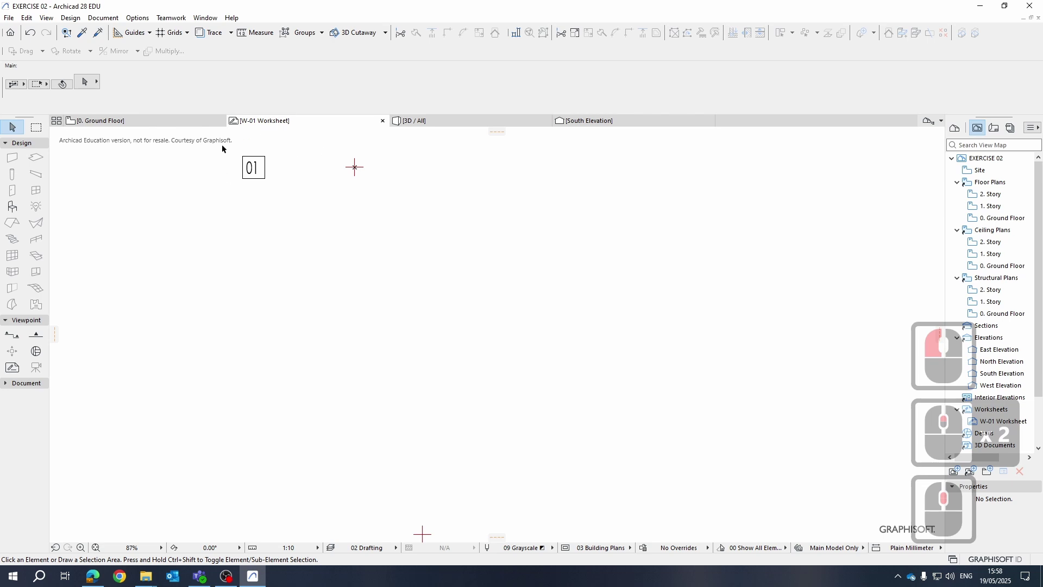
{"action": "left_click", "coordinate": [8, 387]}
{"action": "scroll", "coordinate": [475, 340], "scroll_direction": "down", "scroll_amount": 3}
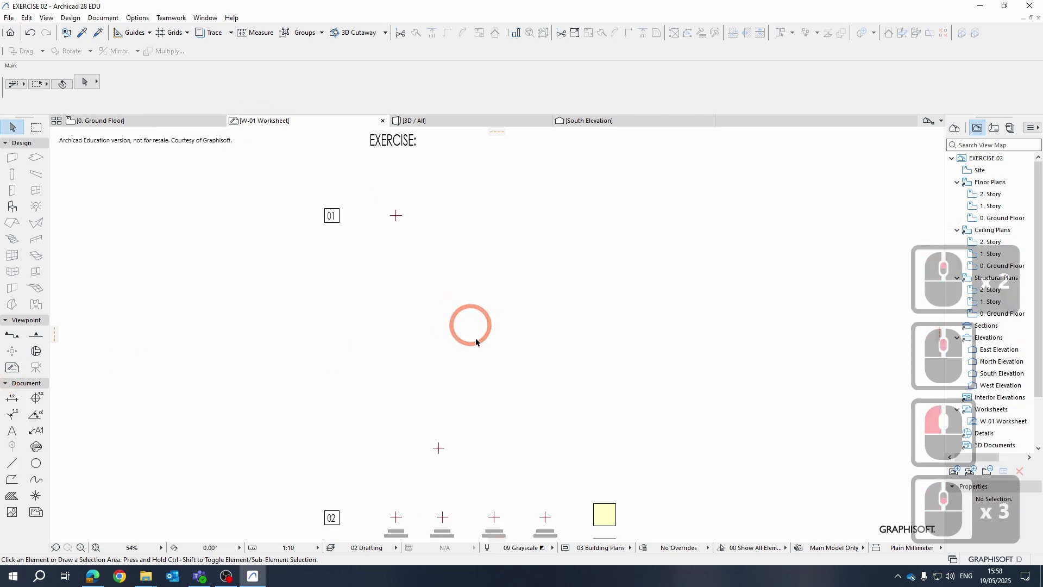
{"action": "middle_click_drag", "start_coordinate": [475, 340], "coordinate": [487, 350]}
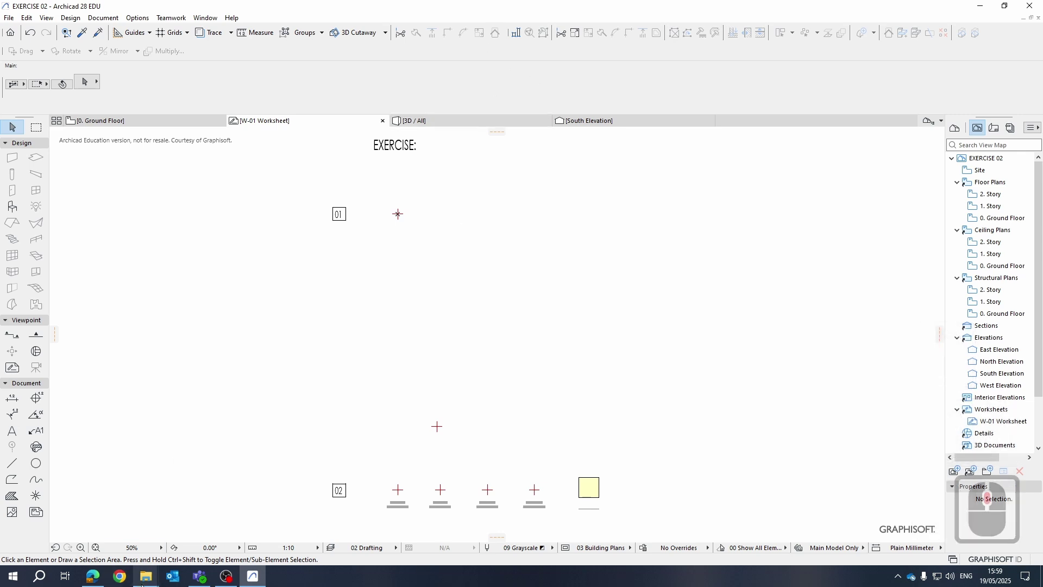
Locate People.dwg in the Workshop 2 folder in File Explorer and return to the Archicad worksheet.
{"action": "left_click", "coordinate": [235, 457]}
{"action": "left_click", "coordinate": [214, 533]}
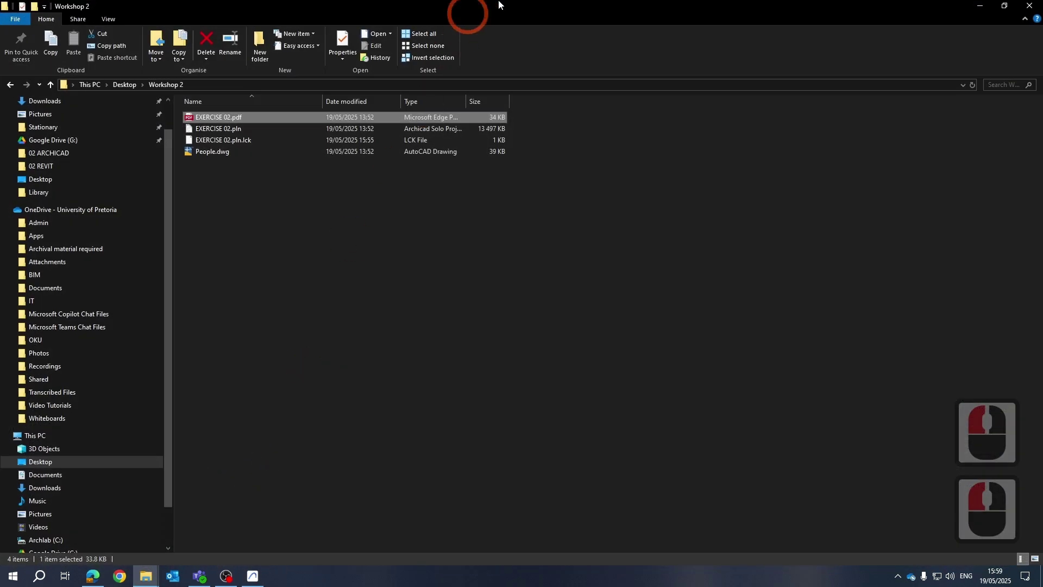
{"action": "left_click_drag", "start_coordinate": [568, 4], "coordinate": [783, 155]}
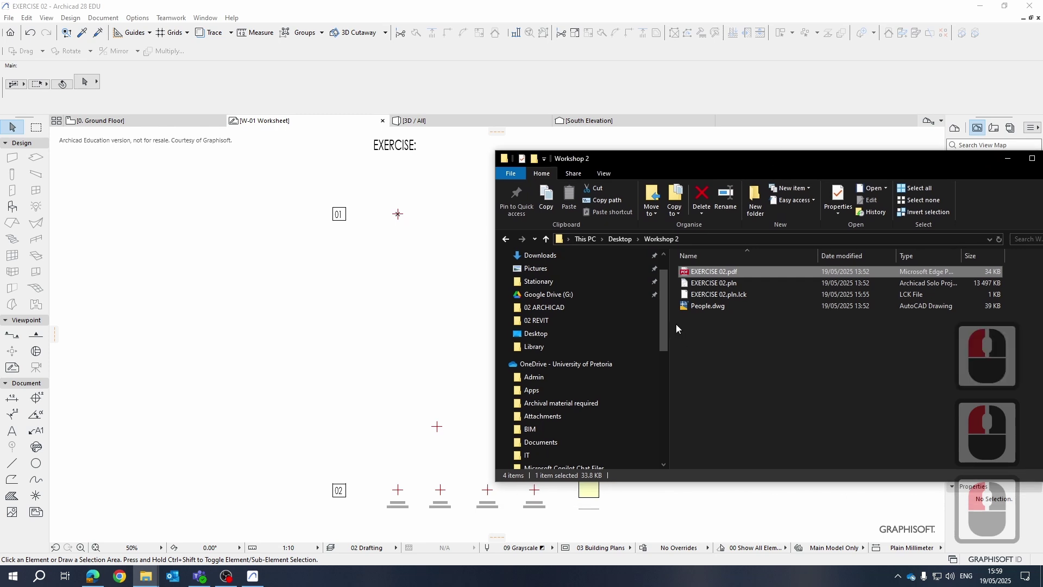
{"action": "mouse_move", "coordinate": [706, 305]}
{"action": "left_mouse_down"}
{"action": "mouse_move", "coordinate": [426, 338]}
{"action": "mouse_move", "coordinate": [538, 304]}
{"action": "mouse_move", "coordinate": [706, 318]}
{"action": "left_mouse_up"}
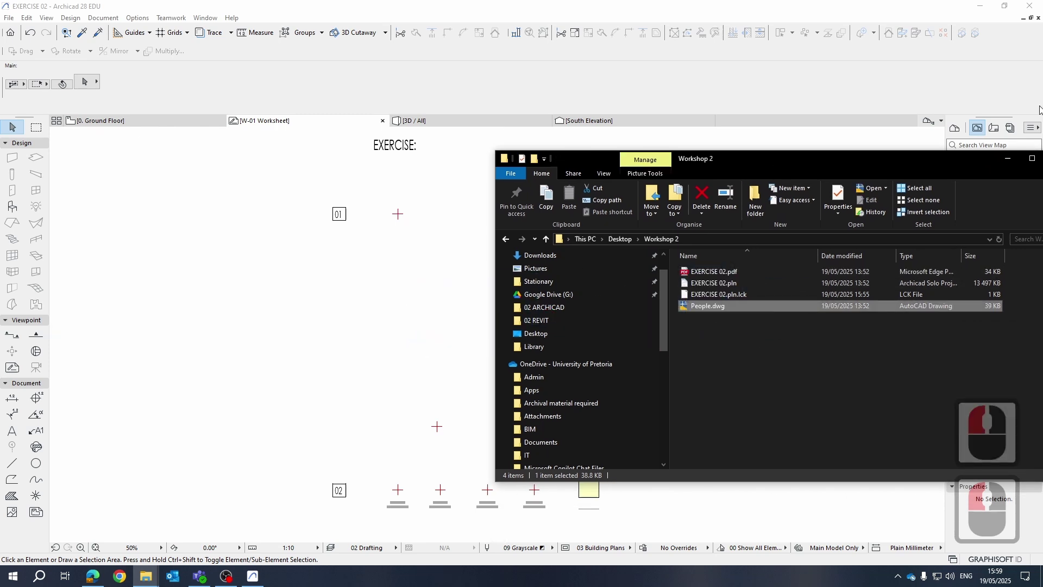
{"action": "left_click", "coordinate": [1007, 158]}
{"action": "left_click", "coordinate": [342, 326]}
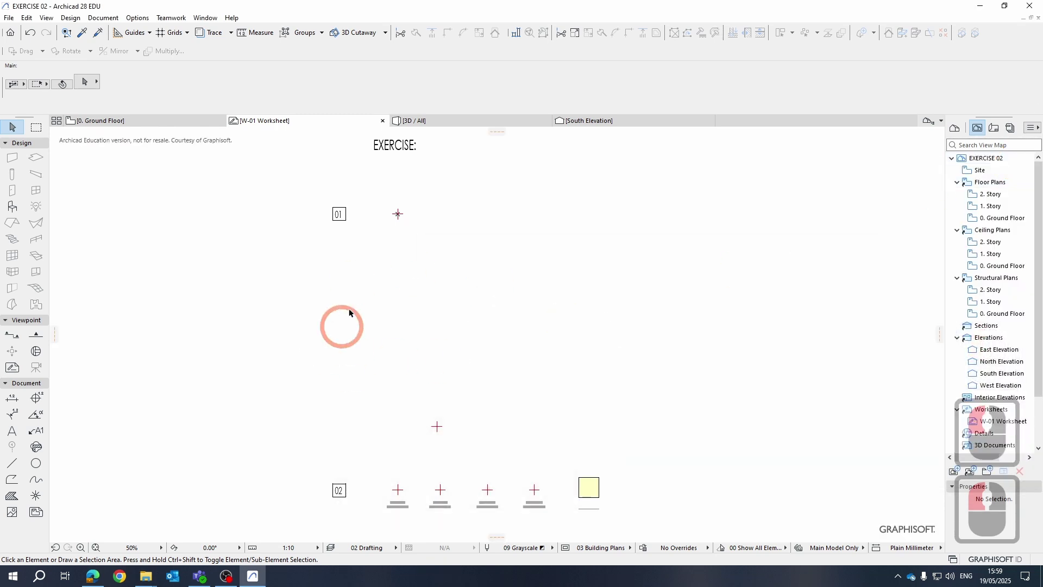
Start placing an external drawing from the Workshop 2 folder, using the file People.dwg.
{"action": "left_click", "coordinate": [9, 18]}
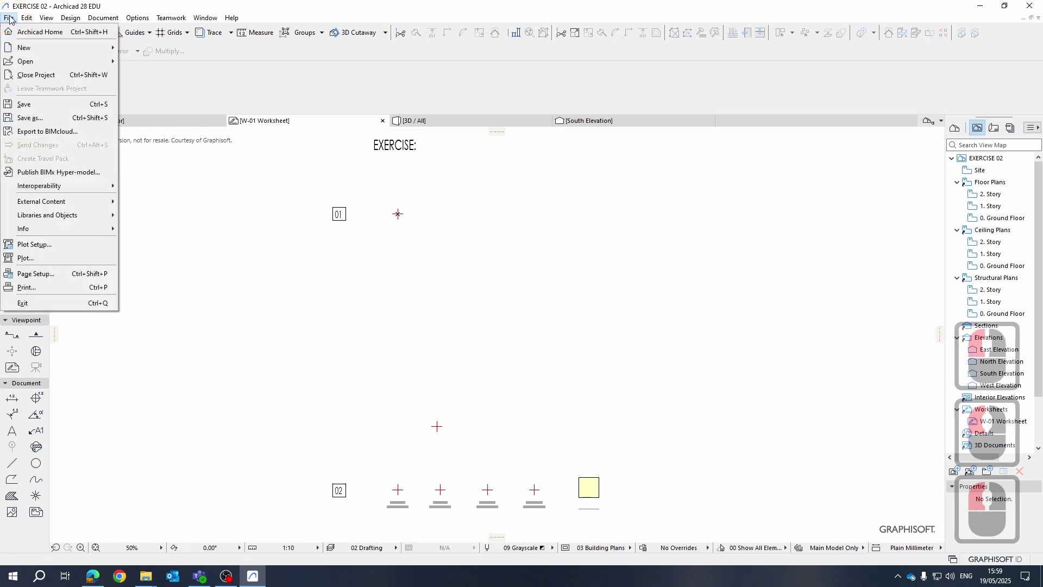
{"action": "mouse_move", "coordinate": [54, 202]}
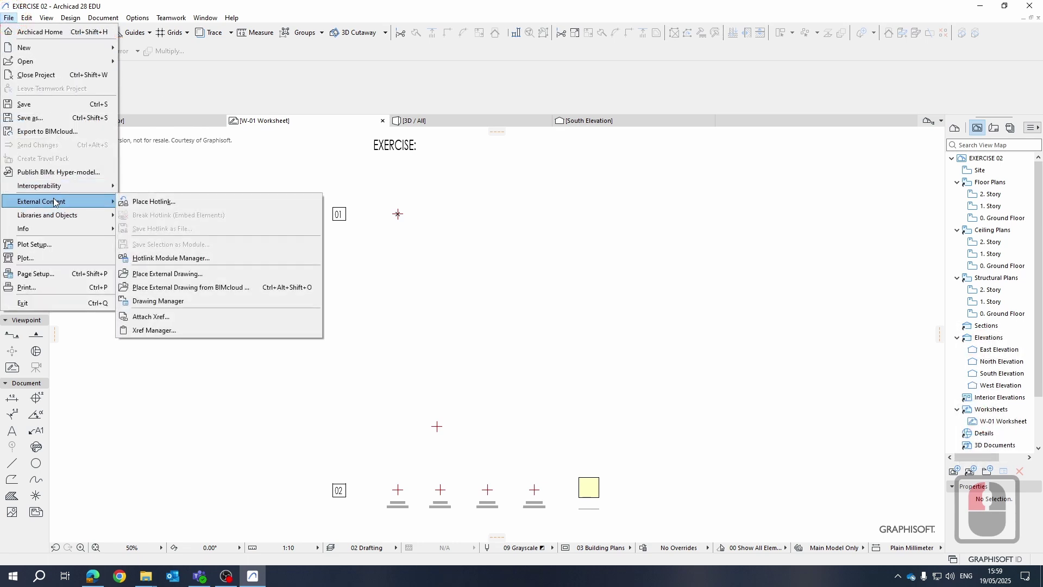
{"action": "left_click", "coordinate": [172, 275]}
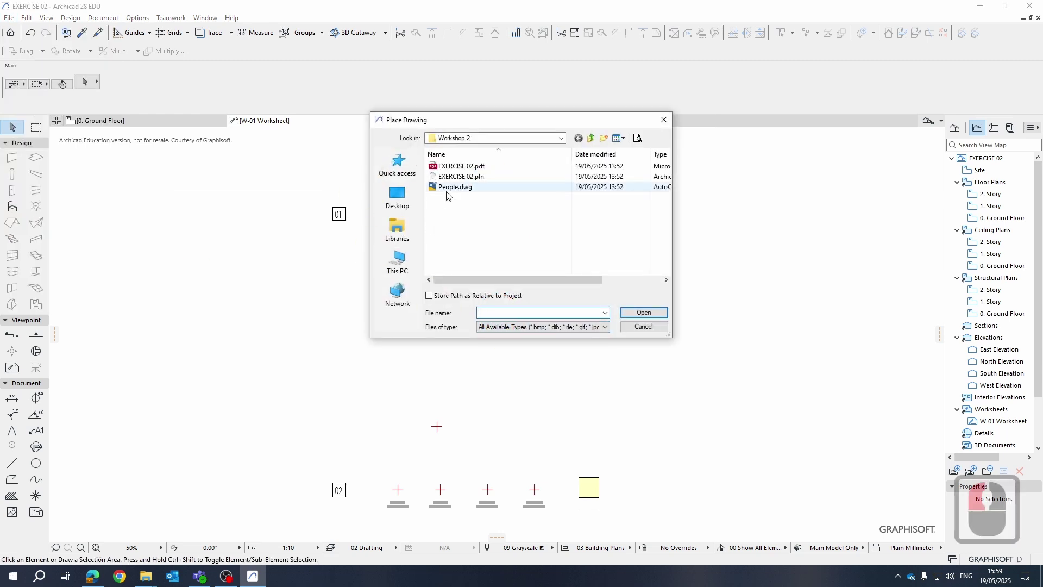
{"action": "left_click", "coordinate": [446, 190]}
{"action": "left_click", "coordinate": [643, 313]}
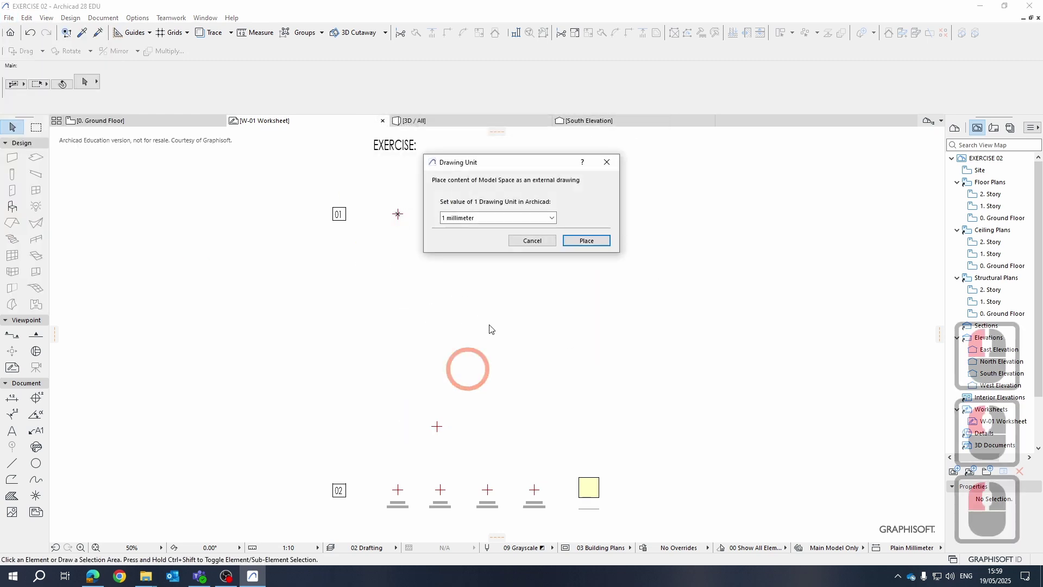
Set 1 drawing unit to 1 millimeter and place the person drawing just above the lower cross marker of exercise 01.
{"action": "left_click", "coordinate": [511, 220]}
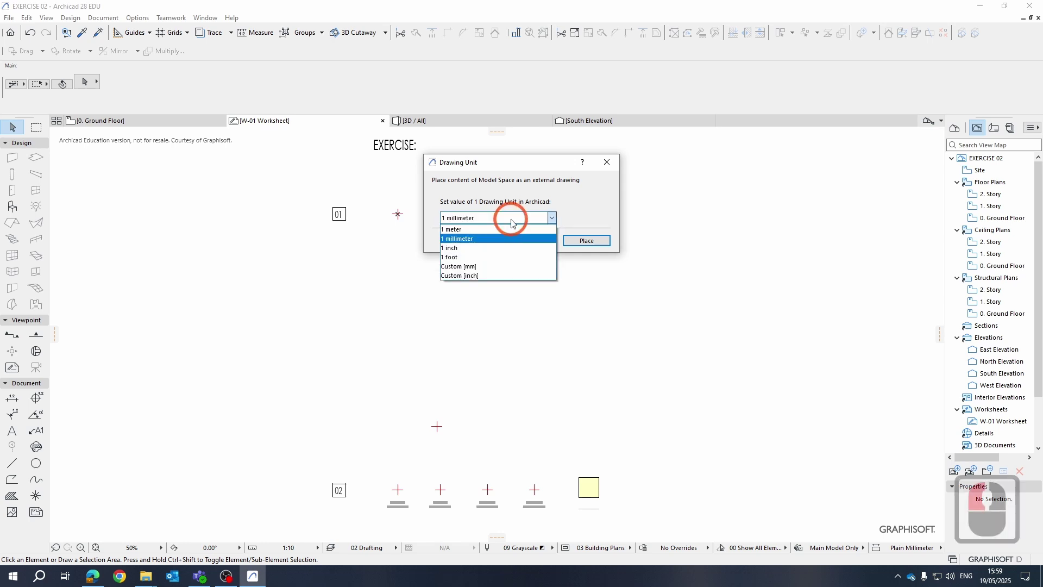
{"action": "key", "text": "Down"}
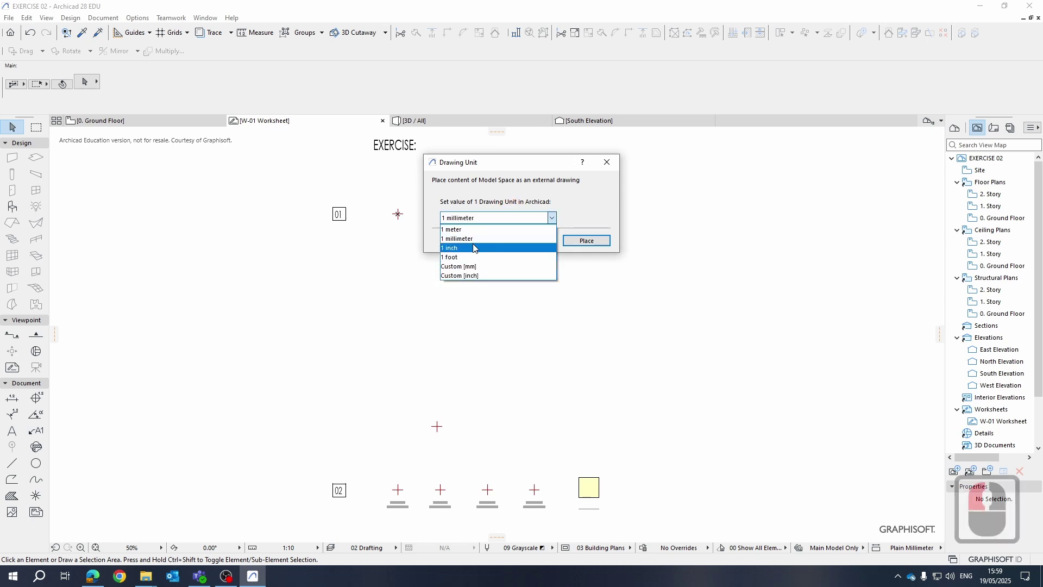
{"action": "left_click", "coordinate": [510, 225]}
{"action": "left_click", "coordinate": [508, 220]}
{"action": "left_click", "coordinate": [466, 239]}
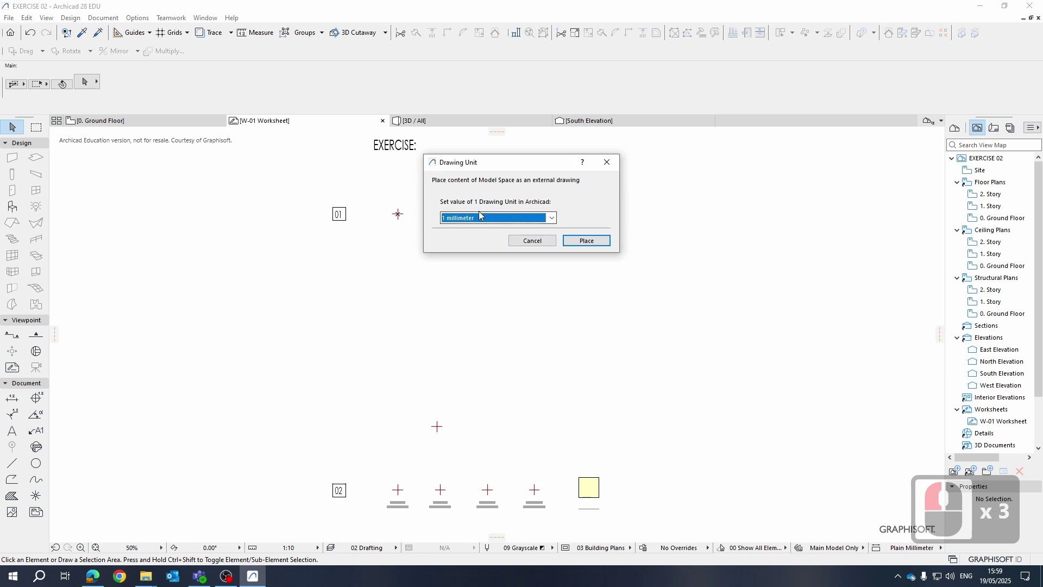
{"action": "left_click", "coordinate": [587, 241]}
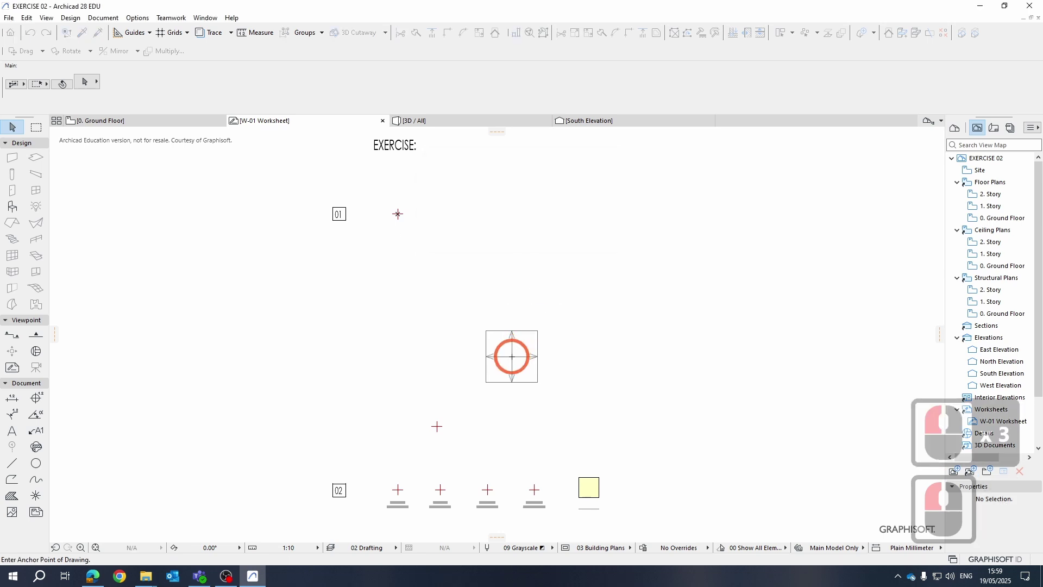
{"action": "left_click", "coordinate": [437, 365]}
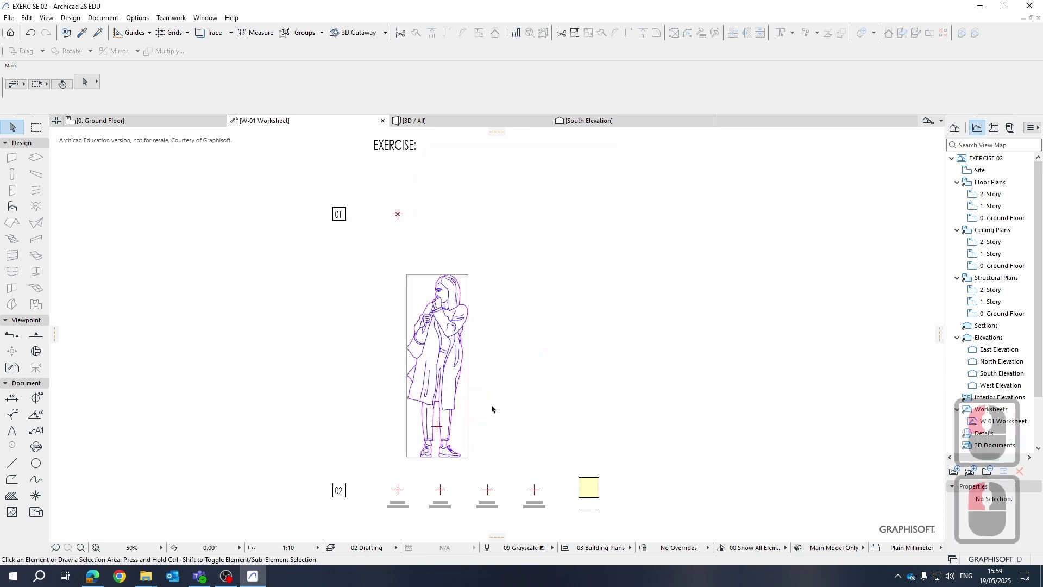
{"action": "scroll", "coordinate": [480, 325], "scroll_direction": "up", "scroll_amount": 6}
{"action": "scroll", "coordinate": [519, 263], "scroll_direction": "down", "scroll_amount": 4}
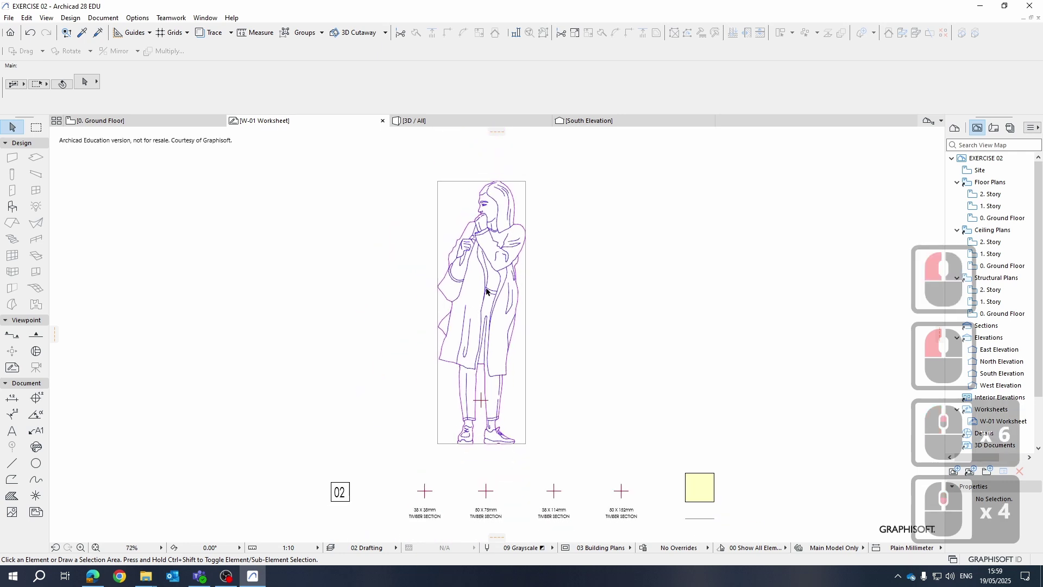
Examine how the person drawing sits over the lower cross marker and check which toolbars are available.
{"action": "left_click", "coordinate": [424, 290]}
{"action": "left_click", "coordinate": [481, 439]}
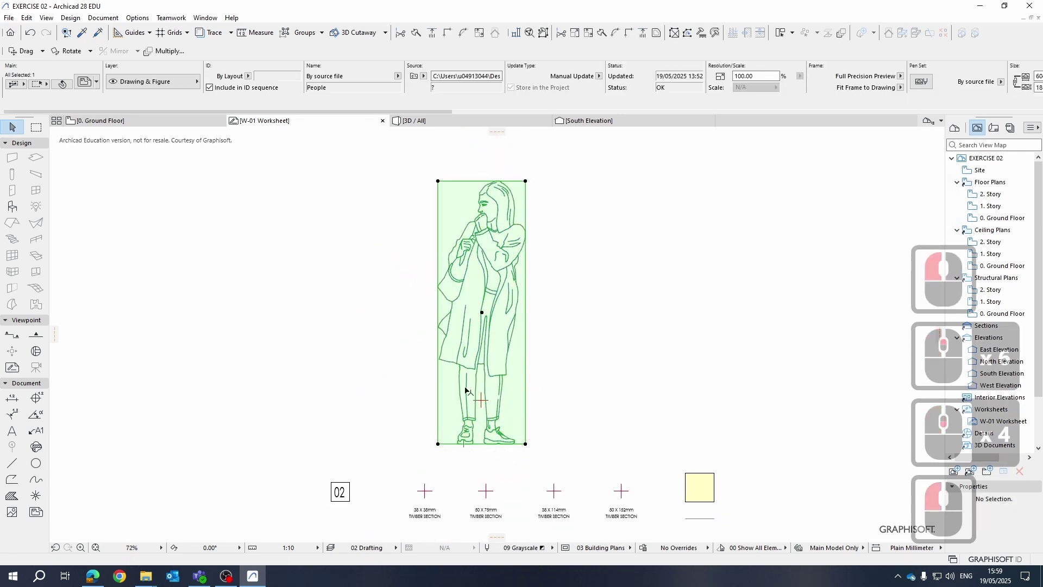
{"action": "scroll", "coordinate": [459, 313], "scroll_direction": "up", "scroll_amount": 3}
{"action": "left_click", "coordinate": [643, 361]}
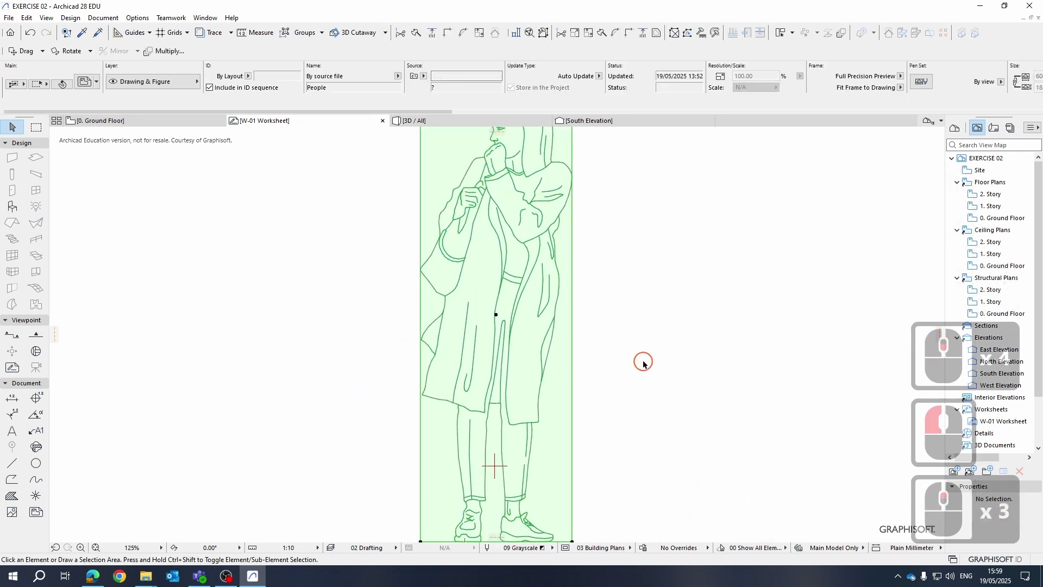
{"action": "scroll", "coordinate": [540, 386], "scroll_direction": "up", "scroll_amount": 3}
{"action": "scroll", "coordinate": [539, 386], "scroll_direction": "up", "scroll_amount": 1}
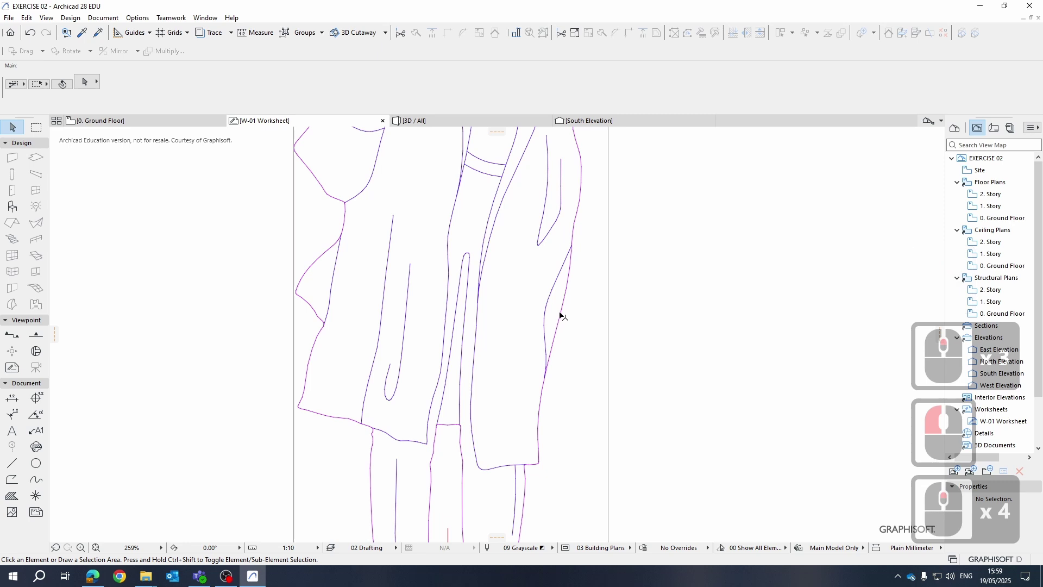
{"action": "scroll", "coordinate": [575, 289], "scroll_direction": "down", "scroll_amount": 4}
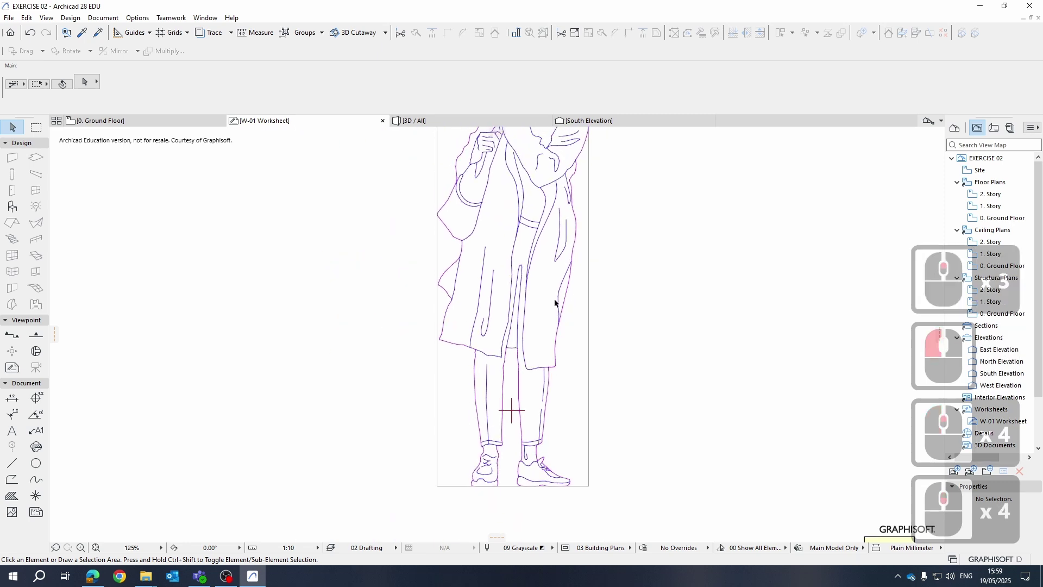
{"action": "scroll", "coordinate": [521, 389], "scroll_direction": "down", "scroll_amount": 3}
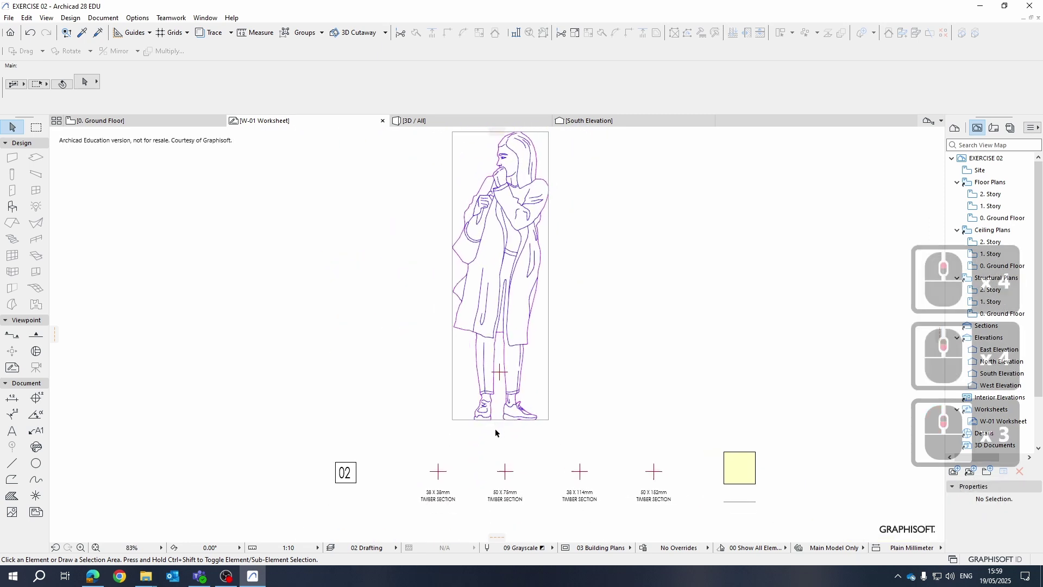
{"action": "scroll", "coordinate": [494, 428], "scroll_direction": "up", "scroll_amount": 9}
{"action": "left_click", "coordinate": [523, 217]}
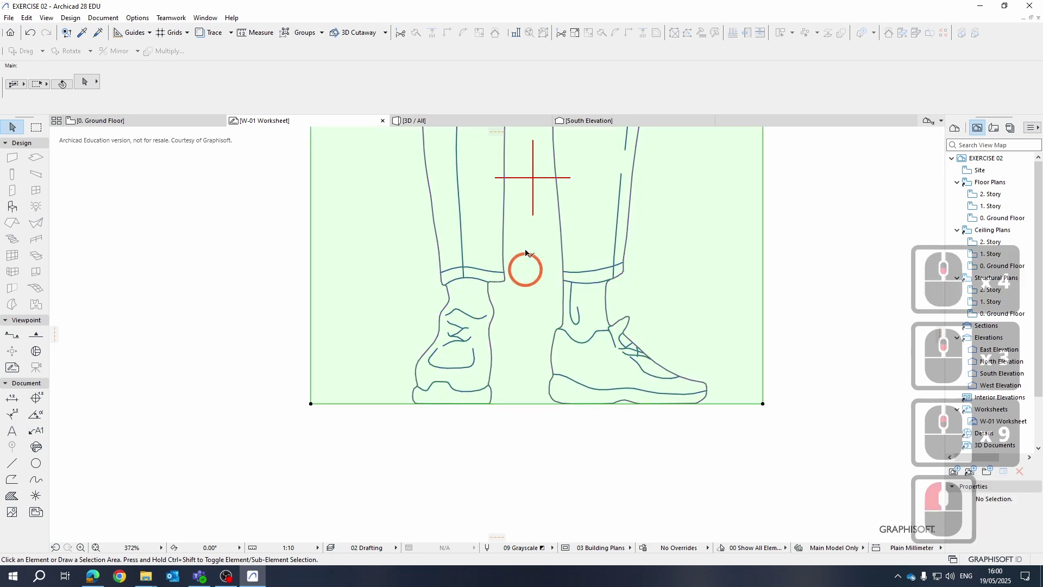
{"action": "scroll", "coordinate": [471, 363], "scroll_direction": "down", "scroll_amount": 2}
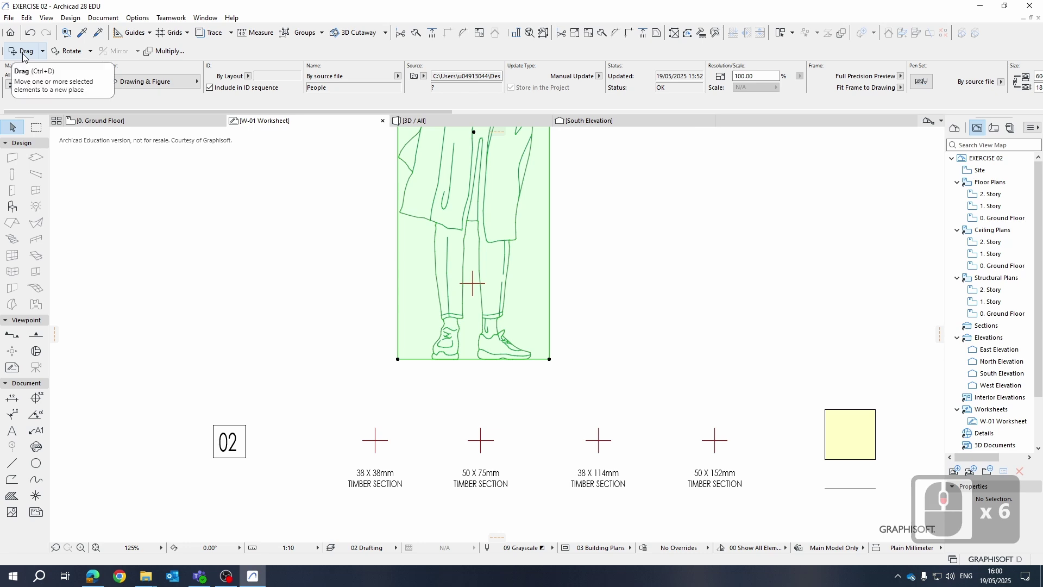
{"action": "right_click", "coordinate": [228, 54]}
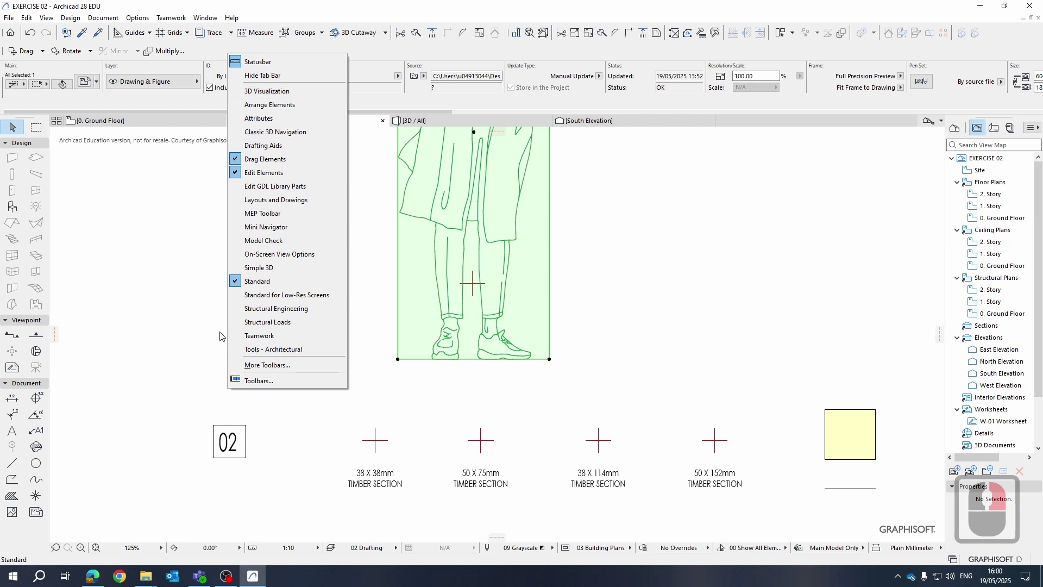
{"action": "left_click", "coordinate": [230, 209]}
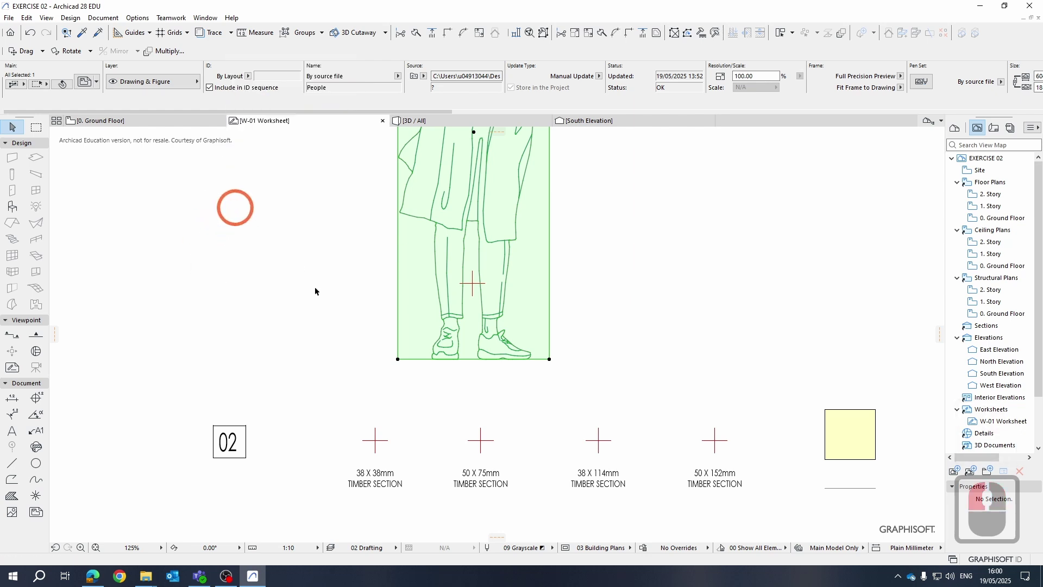
Move the person drawing by its lower-left corner so its feet sit just above the lower cross marker.
{"action": "left_click", "coordinate": [398, 359]}
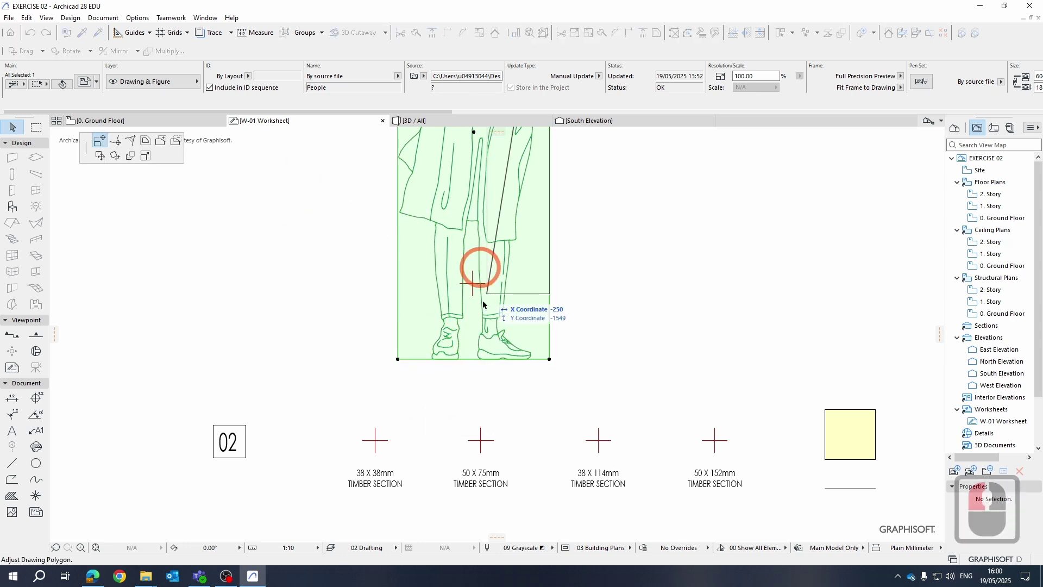
{"action": "left_click", "coordinate": [100, 156]}
{"action": "scroll", "coordinate": [470, 284], "scroll_direction": "up", "scroll_amount": 3}
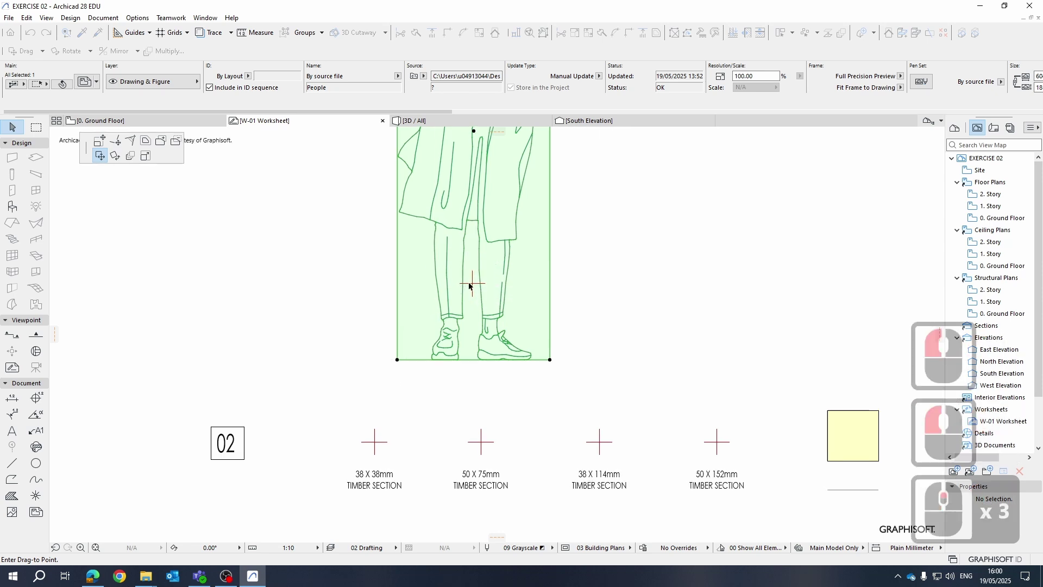
{"action": "scroll", "coordinate": [471, 284], "scroll_direction": "up", "scroll_amount": 2}
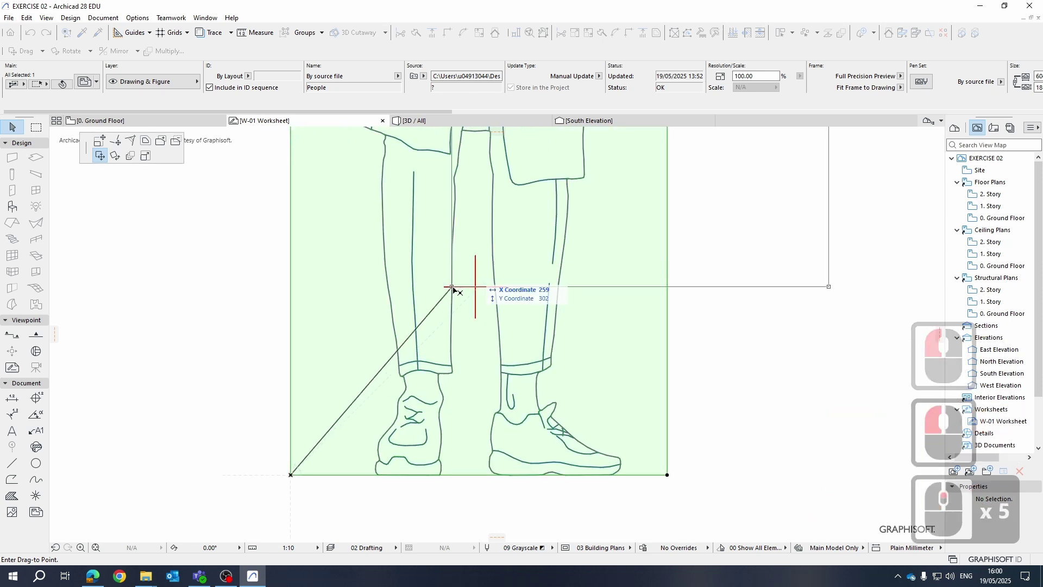
{"action": "left_click", "coordinate": [388, 284]}
{"action": "scroll", "coordinate": [489, 269], "scroll_direction": "up", "scroll_amount": 6}
{"action": "scroll", "coordinate": [490, 282], "scroll_direction": "down", "scroll_amount": 7}
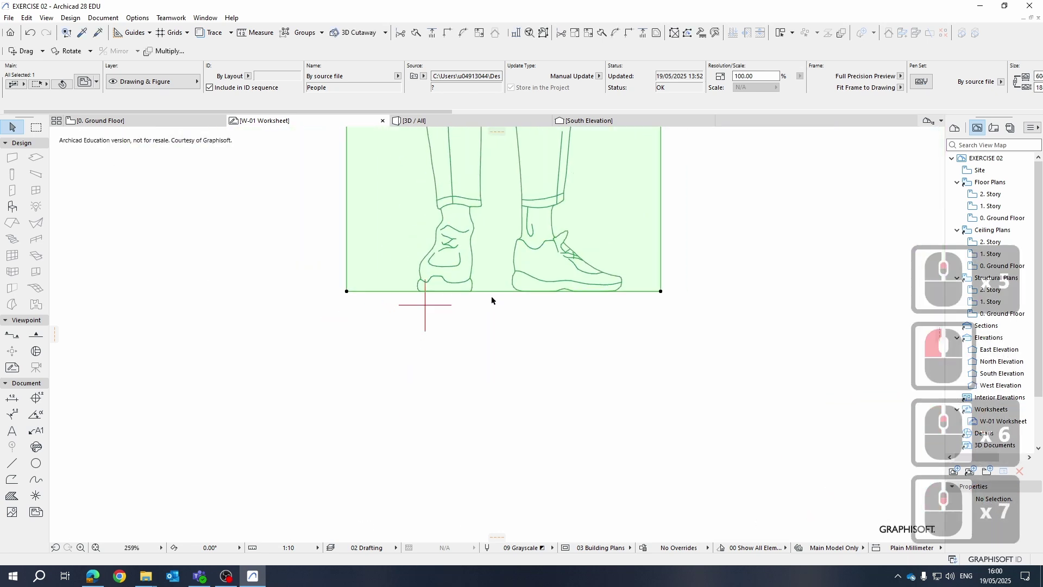
Move the person drawing from a point on the left shoe's sole exactly onto the centre of the cross marker.
{"action": "scroll", "coordinate": [488, 298], "scroll_direction": "up", "scroll_amount": 5}
{"action": "scroll", "coordinate": [354, 278], "scroll_direction": "down", "scroll_amount": 7}
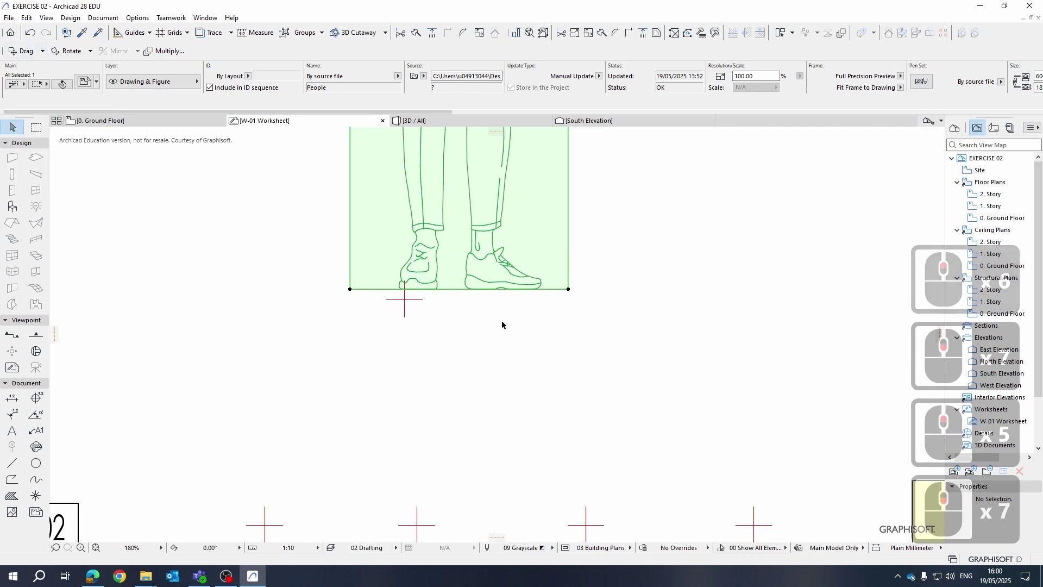
{"action": "key", "text": "ctrl+d"}
{"action": "scroll", "coordinate": [426, 293], "scroll_direction": "up", "scroll_amount": 6}
{"action": "scroll", "coordinate": [426, 294], "scroll_direction": "up", "scroll_amount": 8}
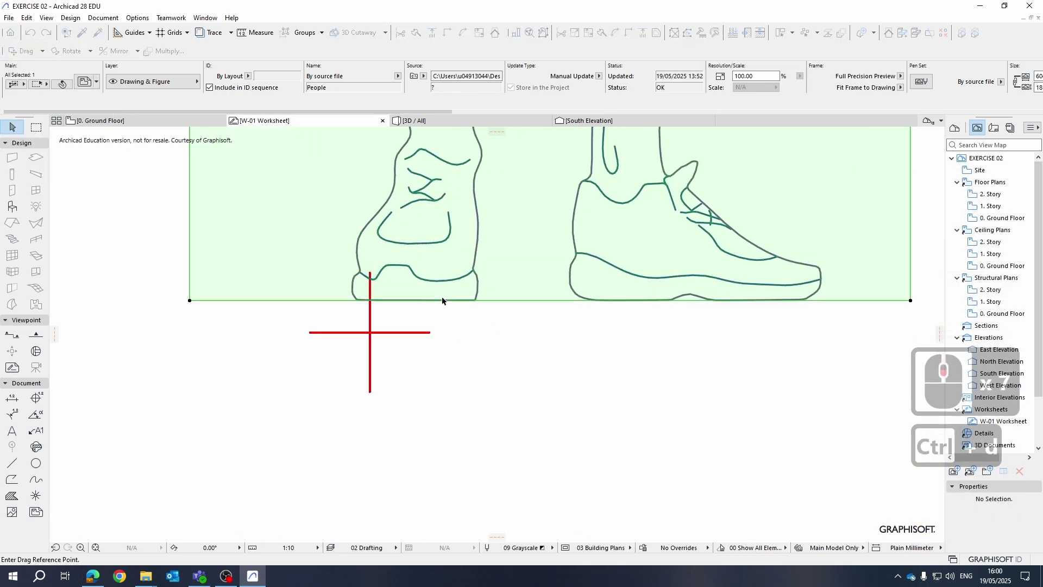
{"action": "left_click", "coordinate": [485, 308]}
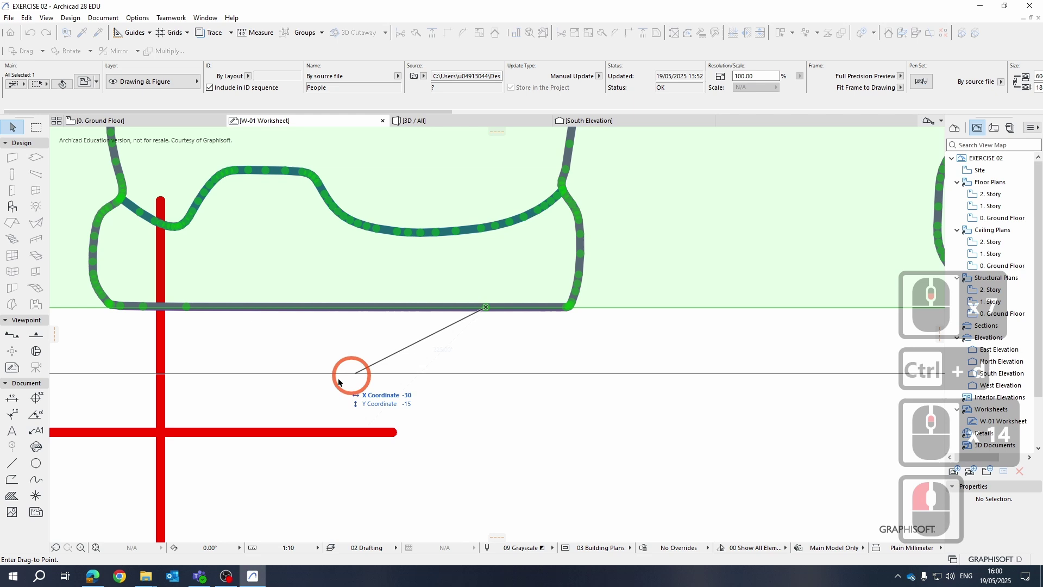
{"action": "left_click", "coordinate": [162, 433]}
{"action": "left_click", "coordinate": [365, 301]}
{"action": "scroll", "coordinate": [380, 304], "scroll_direction": "down", "scroll_amount": 13}
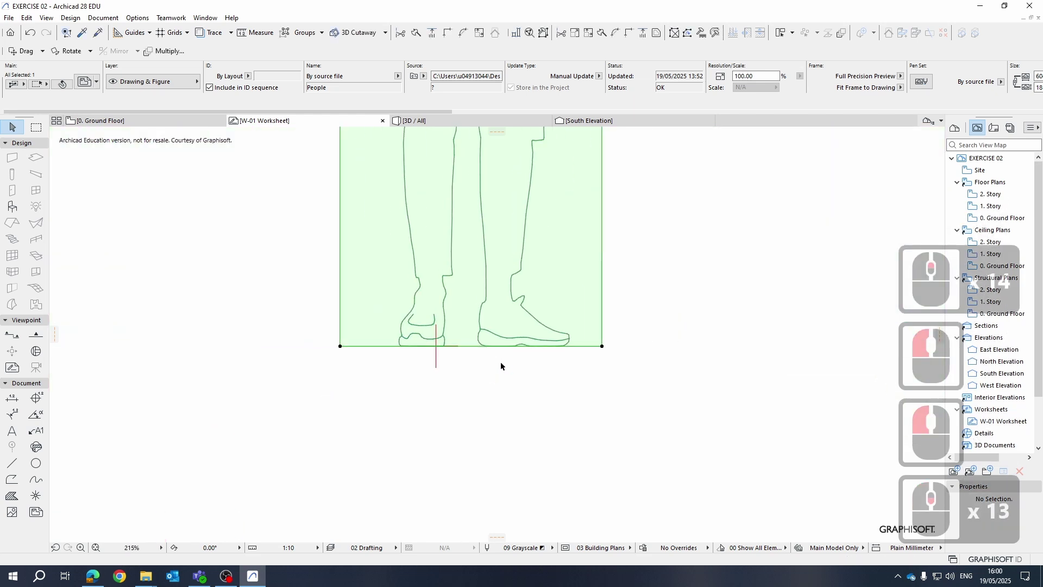
{"action": "left_click", "coordinate": [505, 342]}
{"action": "left_click", "coordinate": [630, 268]}
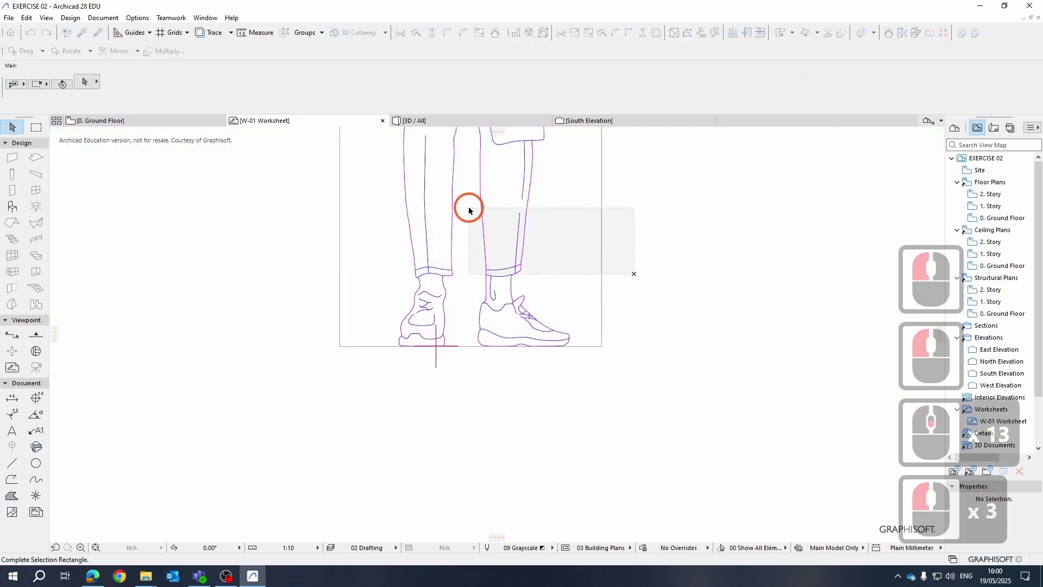
{"action": "left_click", "coordinate": [469, 203]}
{"action": "scroll", "coordinate": [577, 326], "scroll_direction": "down", "scroll_amount": 5}
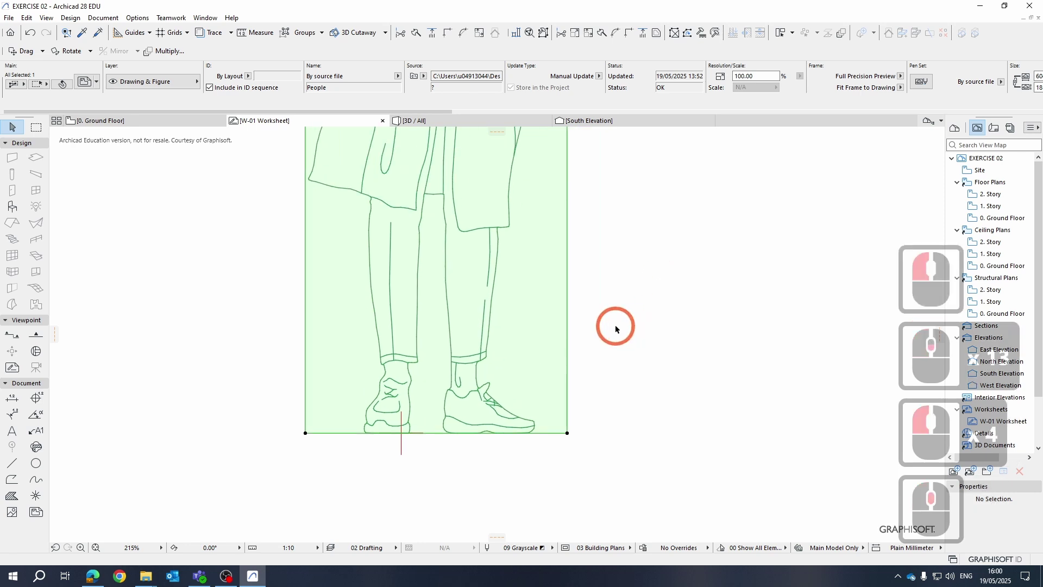
{"action": "middle_click_drag", "start_coordinate": [660, 280], "coordinate": [600, 315]}
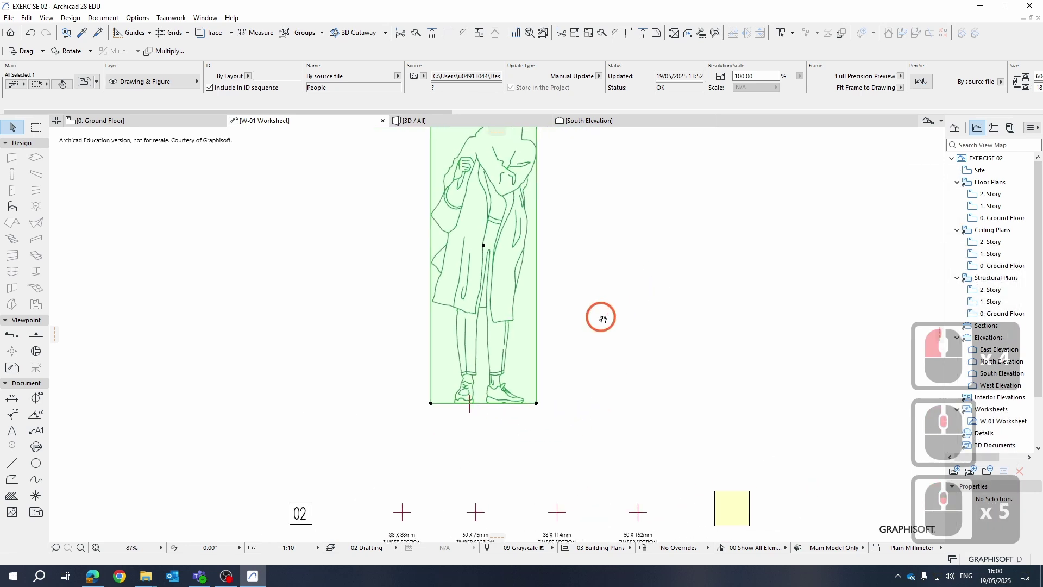
{"action": "left_click", "coordinate": [63, 85]}
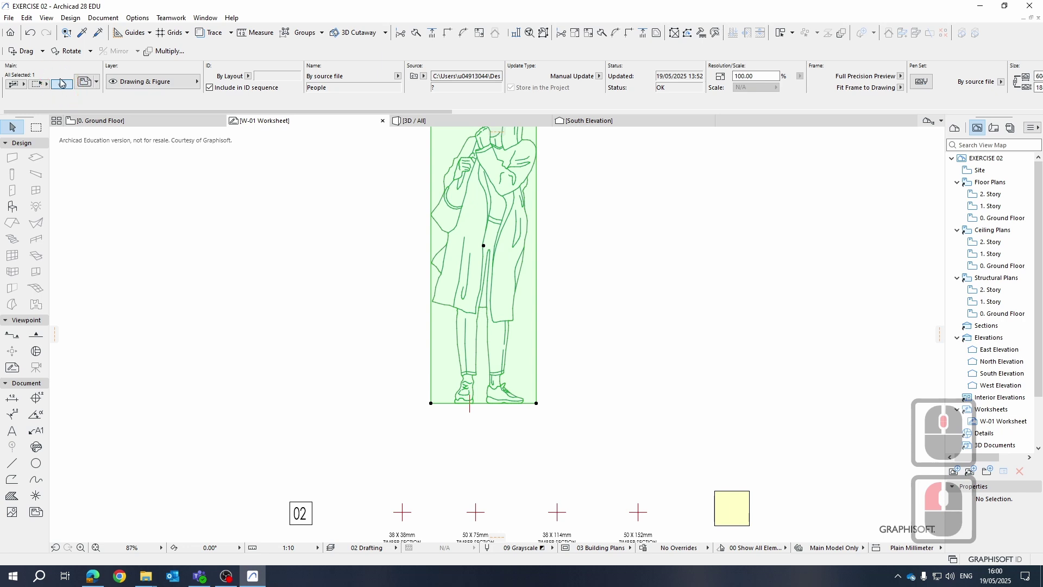
{"action": "left_click", "coordinate": [510, 209]}
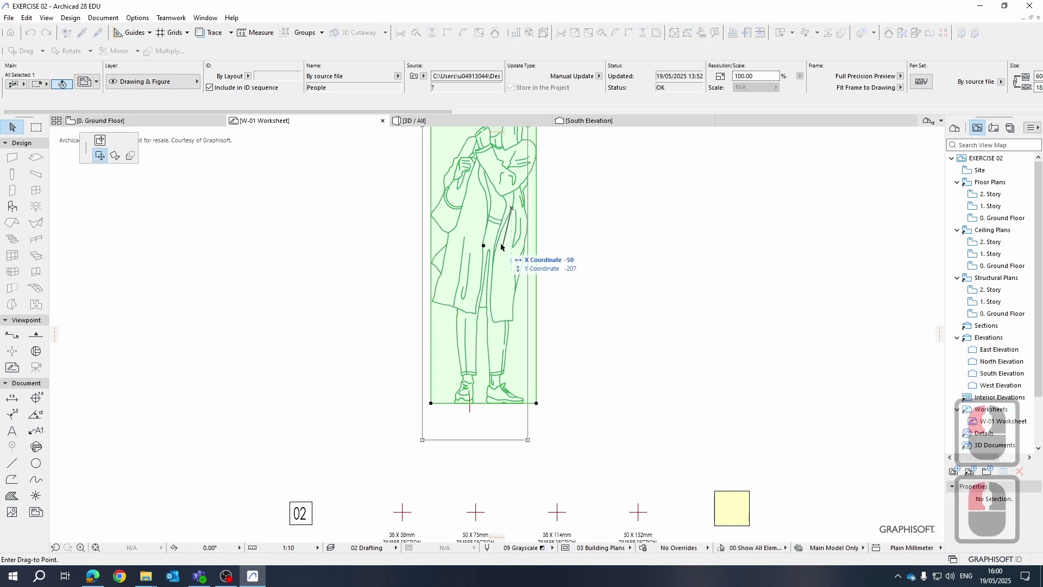
{"action": "key", "text": "Escape"}
{"action": "left_click", "coordinate": [63, 85]}
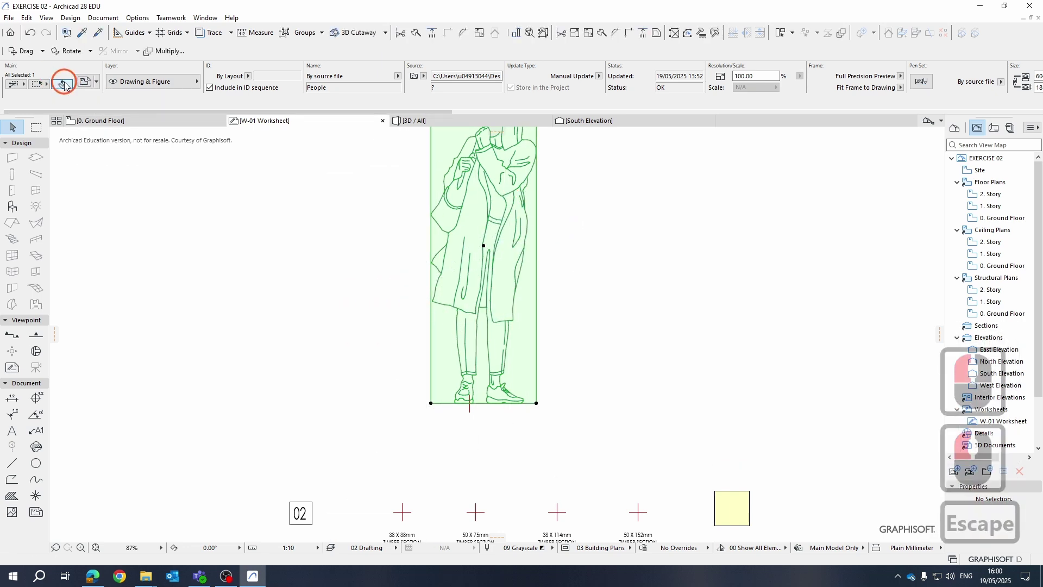
{"action": "left_click", "coordinate": [488, 222]}
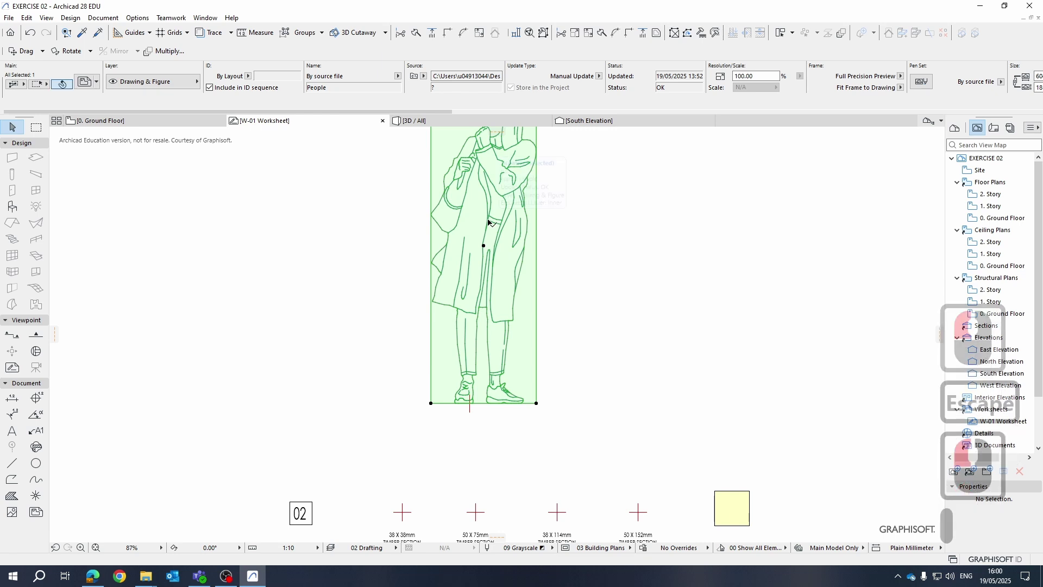
{"action": "left_click", "coordinate": [489, 217]}
{"action": "left_click", "coordinate": [490, 198]}
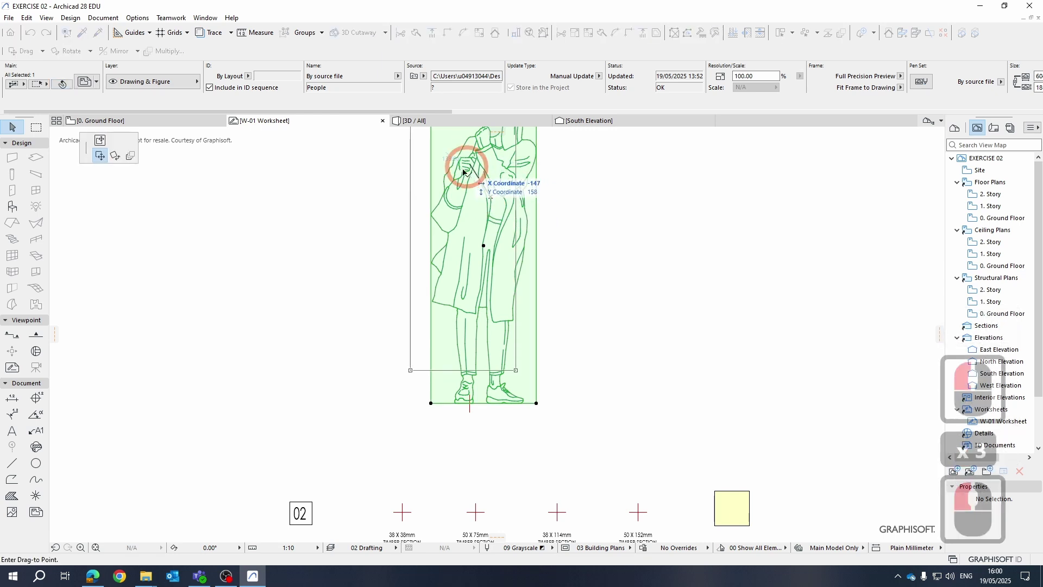
{"action": "key", "text": "Escape"}
{"action": "key", "text": "shift"}
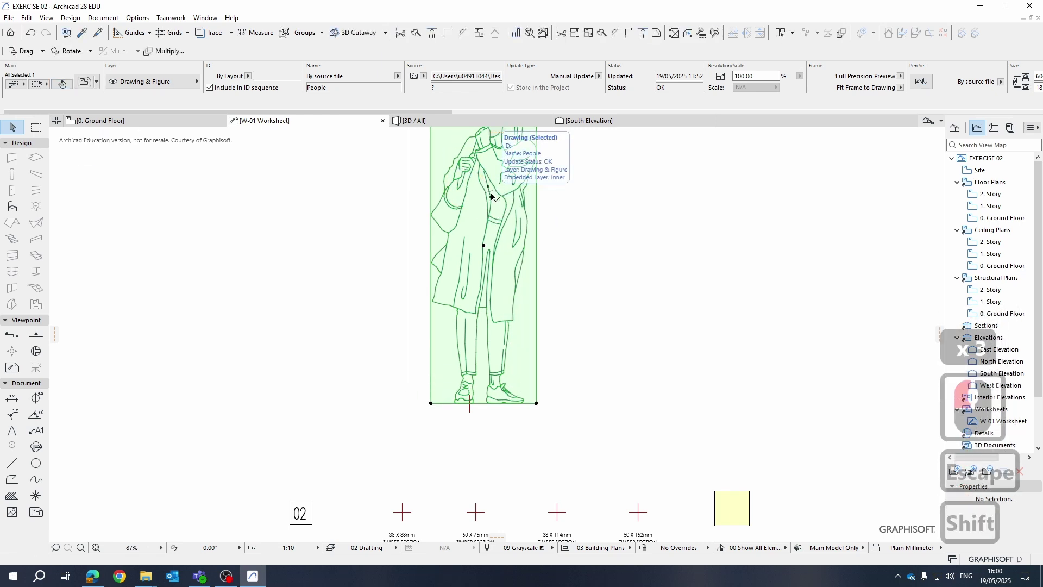
{"action": "key", "text": "Escape"}
{"action": "left_click", "coordinate": [572, 216]}
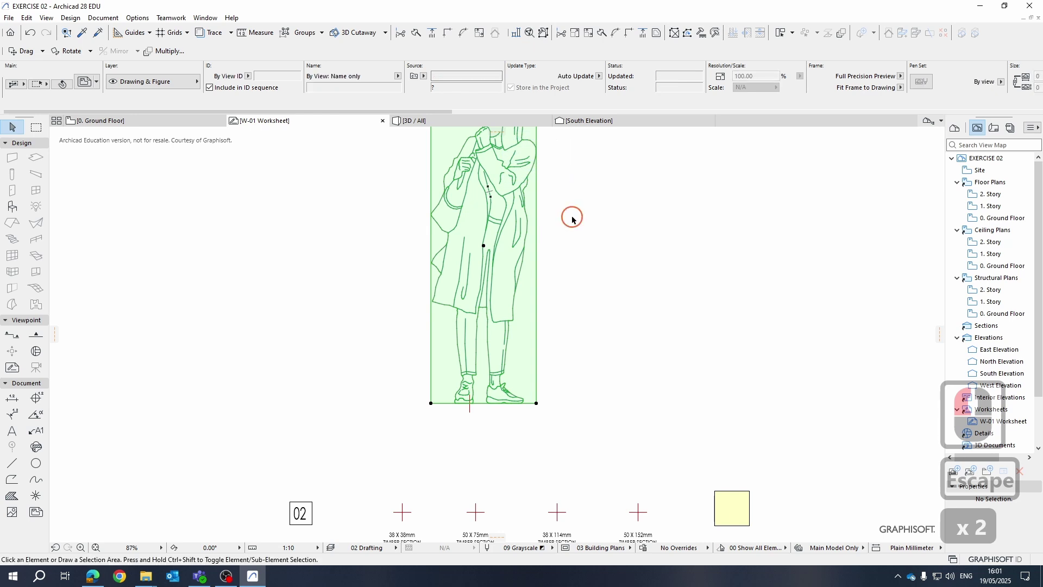
{"action": "left_click", "coordinate": [485, 193]}
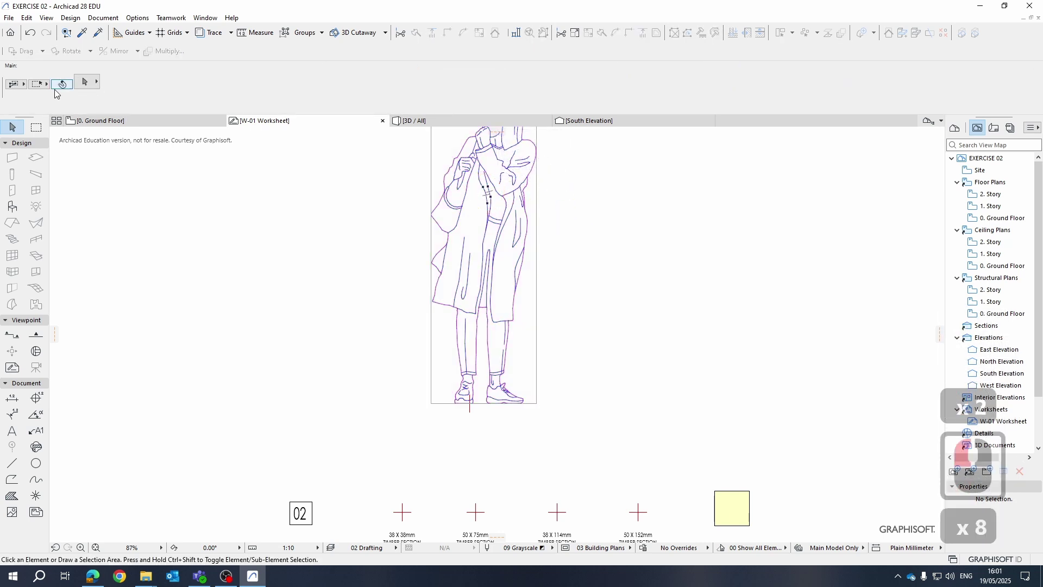
{"action": "left_click", "coordinate": [455, 282]}
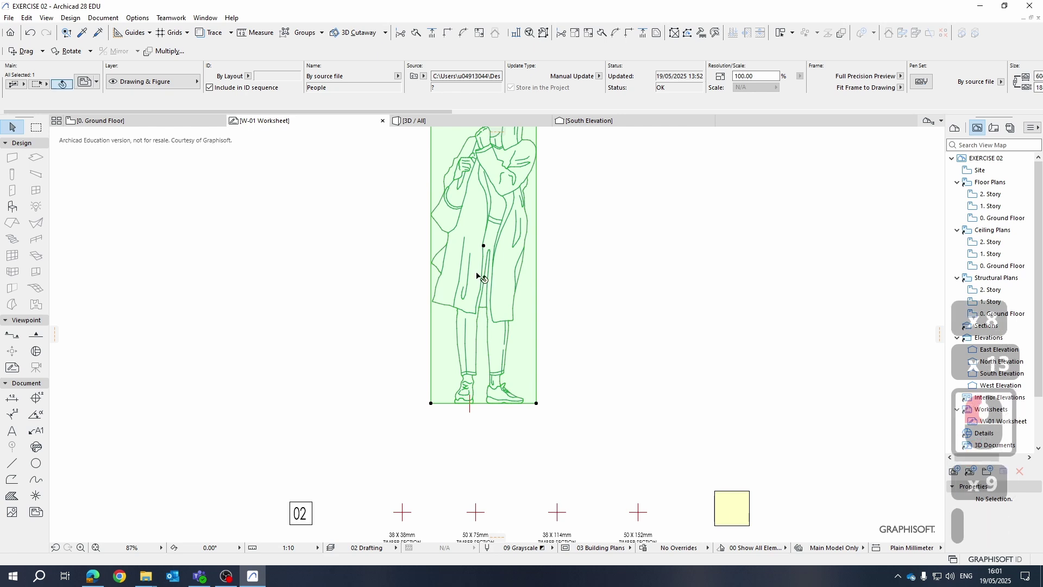
{"action": "left_click", "coordinate": [476, 274]}
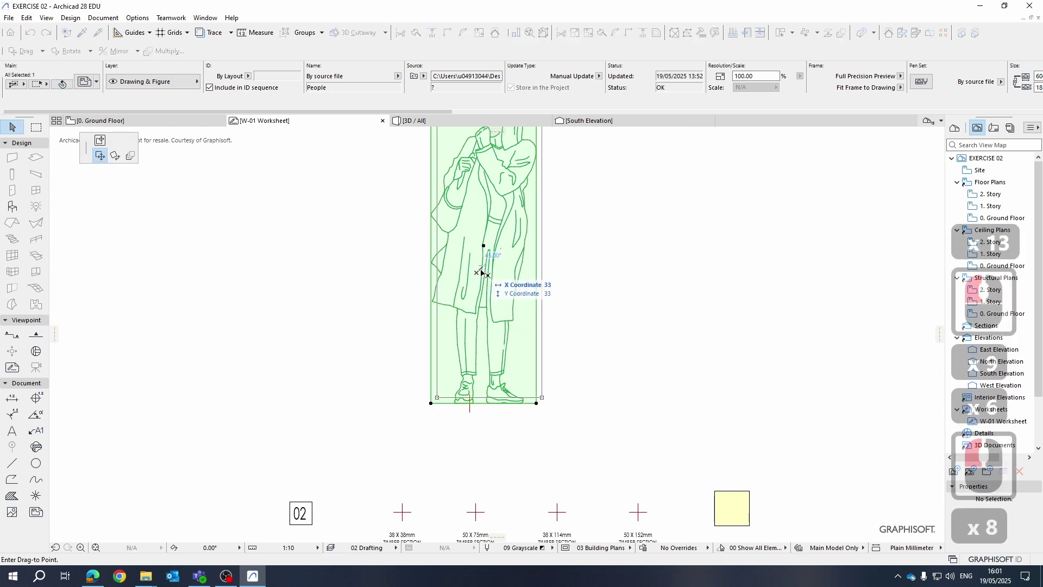
{"action": "key", "text": "Escape"}
{"action": "key", "text": "Escape"}
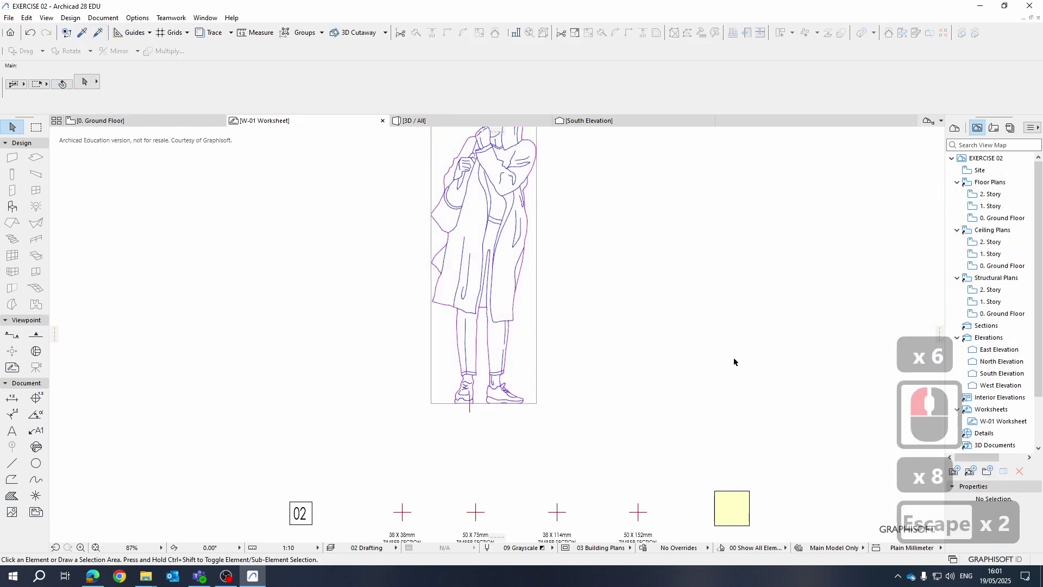
Select the person drawing and examine the editing commands offered for it.
{"action": "middle_click_drag", "start_coordinate": [659, 277], "coordinate": [632, 367]}
{"action": "left_click", "coordinate": [485, 277]}
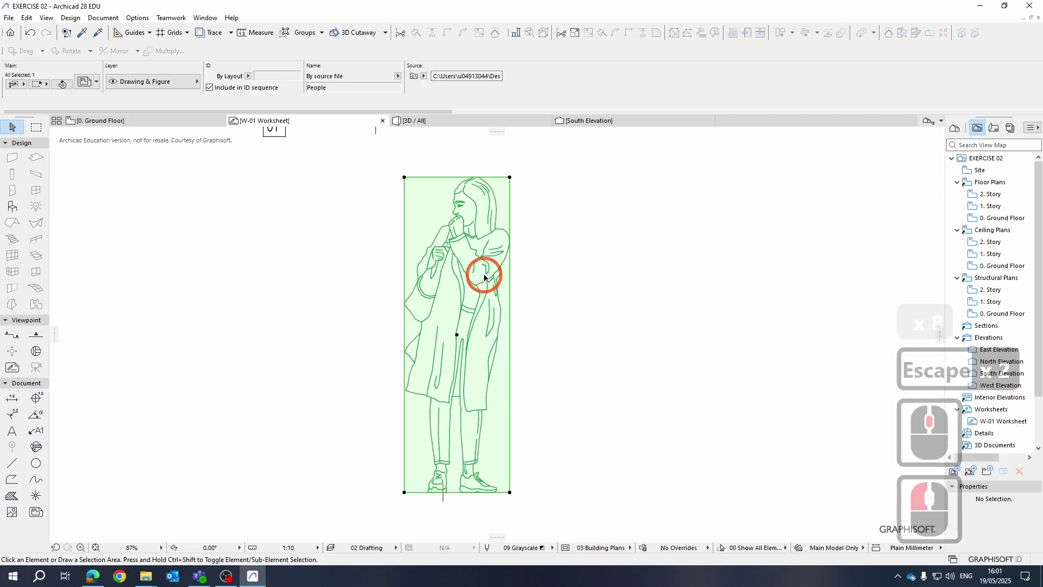
{"action": "right_click", "coordinate": [480, 248]}
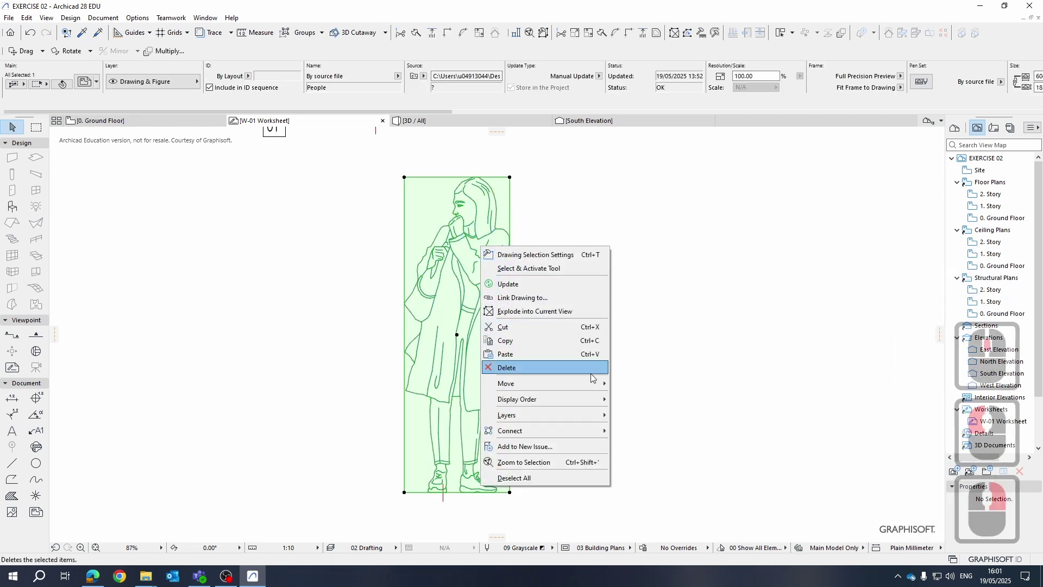
{"action": "left_click", "coordinate": [715, 252]}
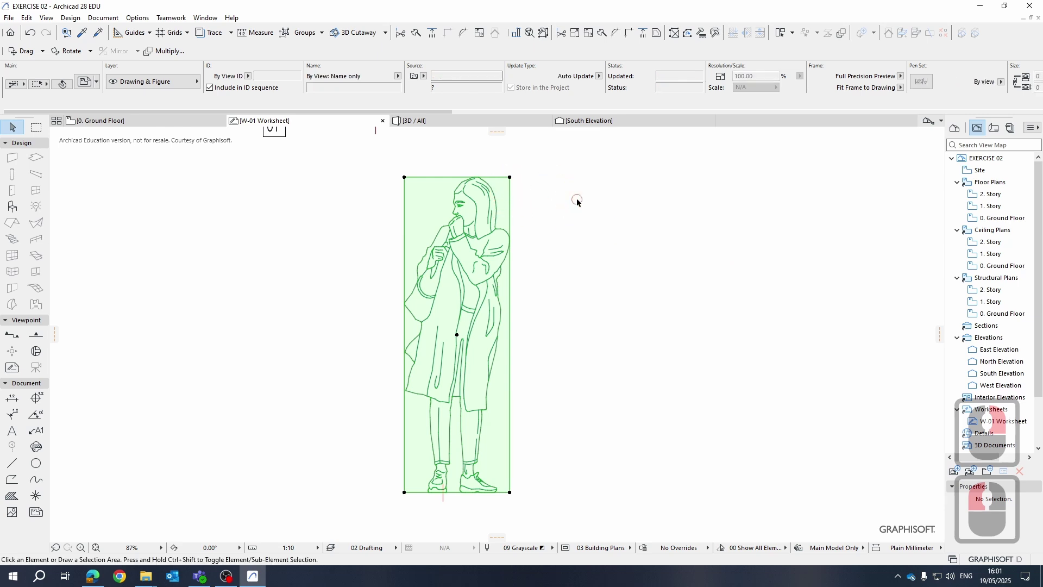
{"action": "left_click", "coordinate": [486, 232]}
{"action": "left_click", "coordinate": [486, 232]}
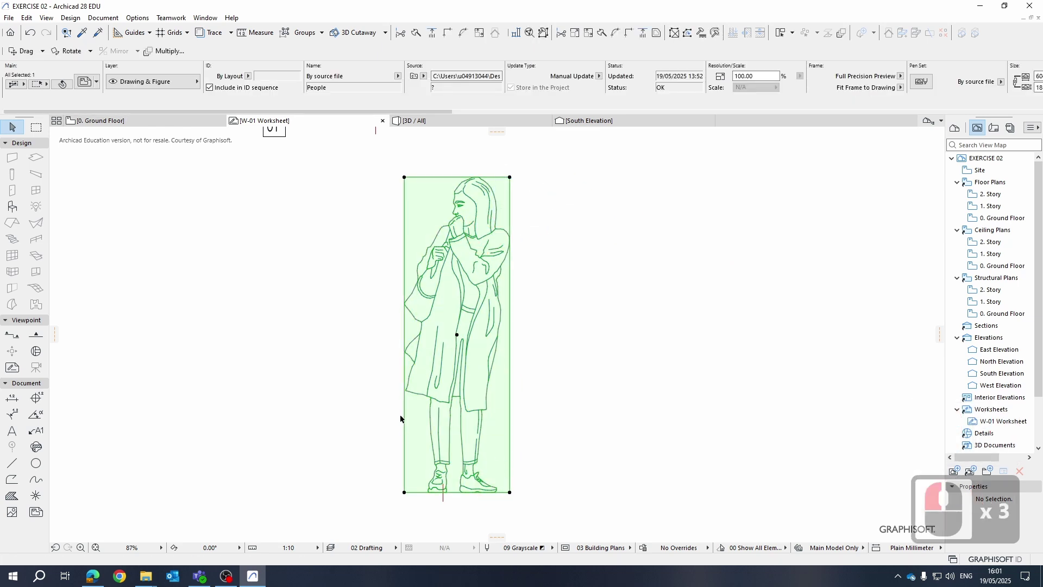
Adjust the person drawing's frame so its upper-left and lower-right corners extend slightly beyond the figure.
{"action": "scroll", "coordinate": [397, 301], "scroll_direction": "up", "scroll_amount": 10}
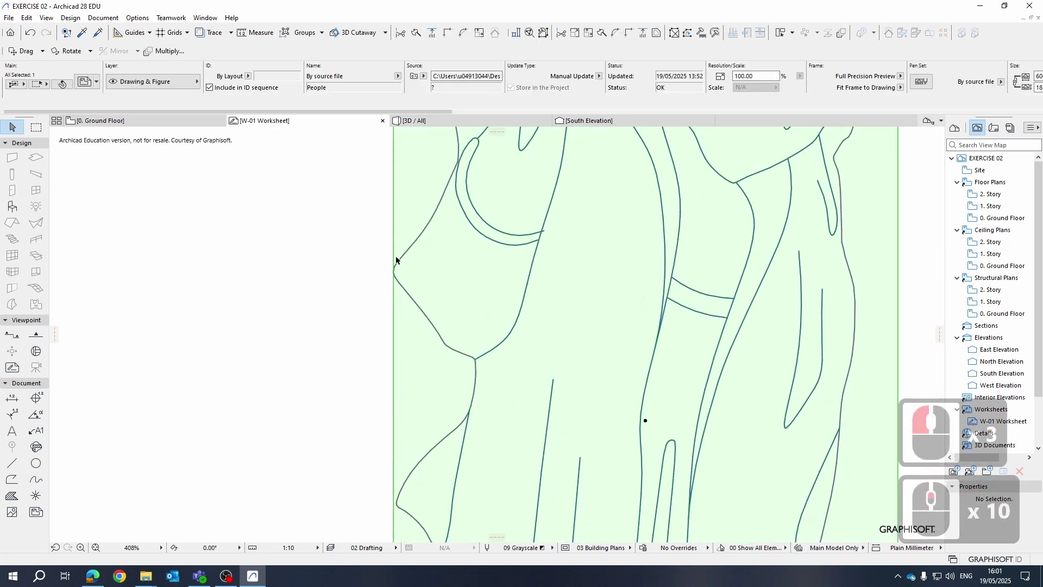
{"action": "scroll", "coordinate": [456, 350], "scroll_direction": "down", "scroll_amount": 8}
{"action": "scroll", "coordinate": [456, 351], "scroll_direction": "down", "scroll_amount": 3}
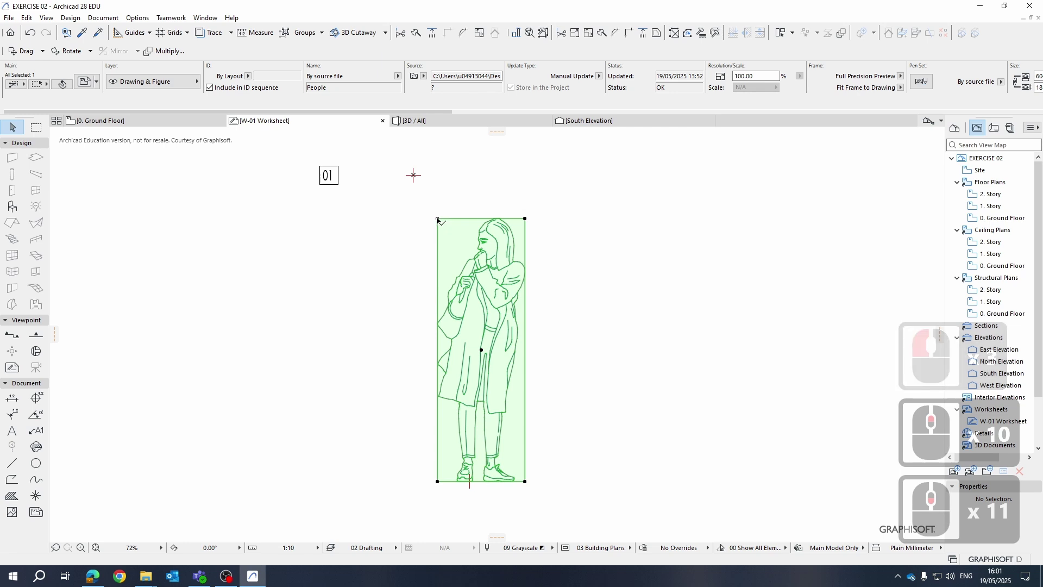
{"action": "left_click", "coordinate": [437, 218]}
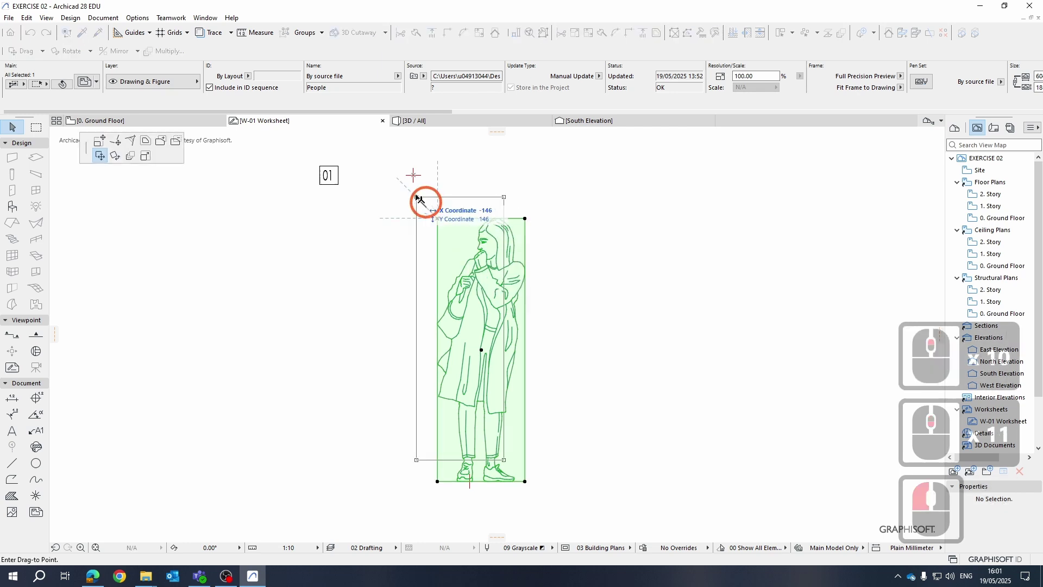
{"action": "left_click", "coordinate": [100, 141]}
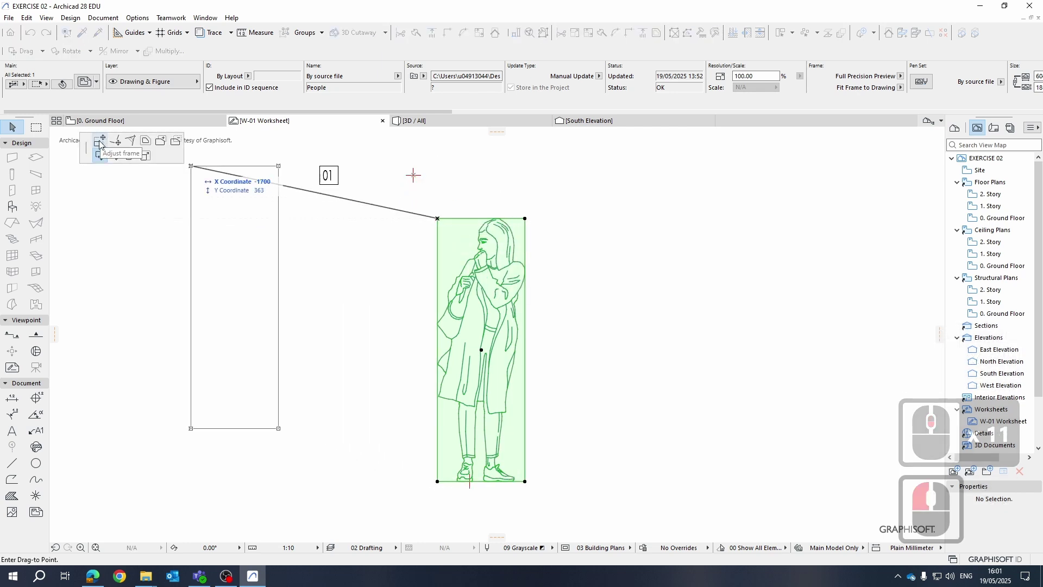
{"action": "left_click", "coordinate": [420, 208]}
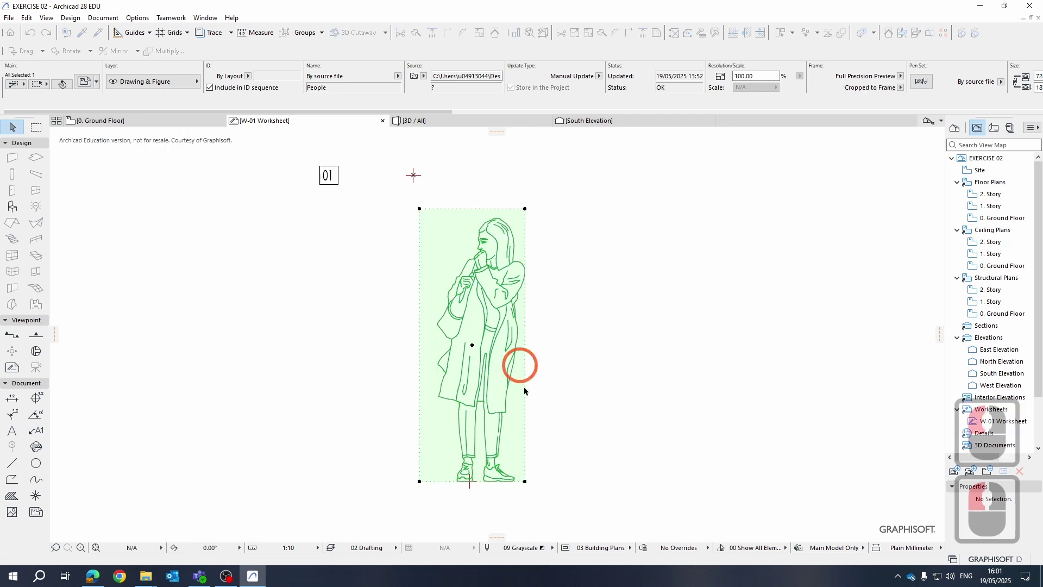
{"action": "left_click", "coordinate": [532, 484]}
{"action": "left_click", "coordinate": [525, 481]}
{"action": "left_click", "coordinate": [537, 490]}
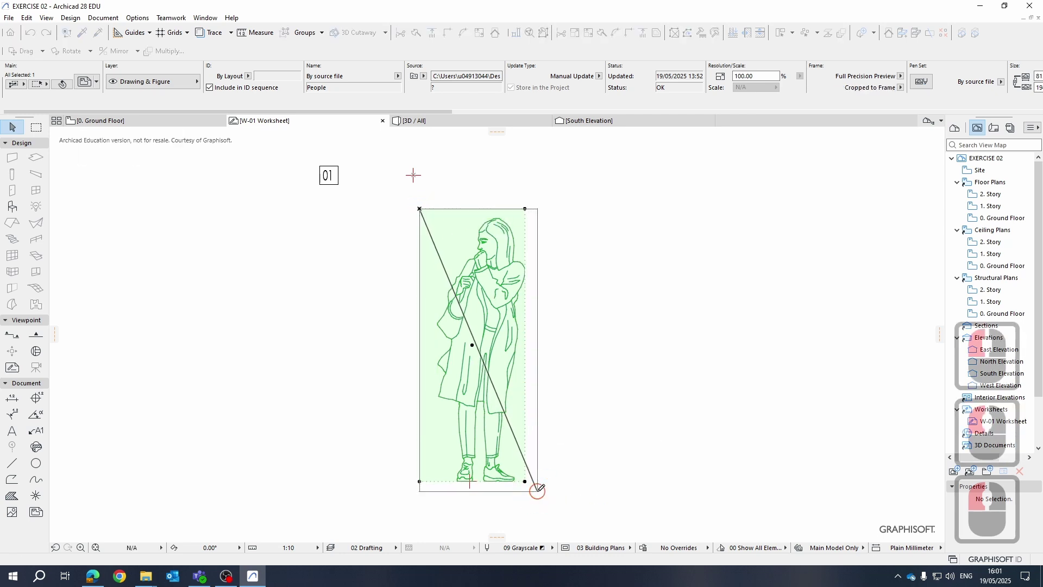
{"action": "left_click", "coordinate": [558, 344]}
{"action": "left_click", "coordinate": [498, 294]}
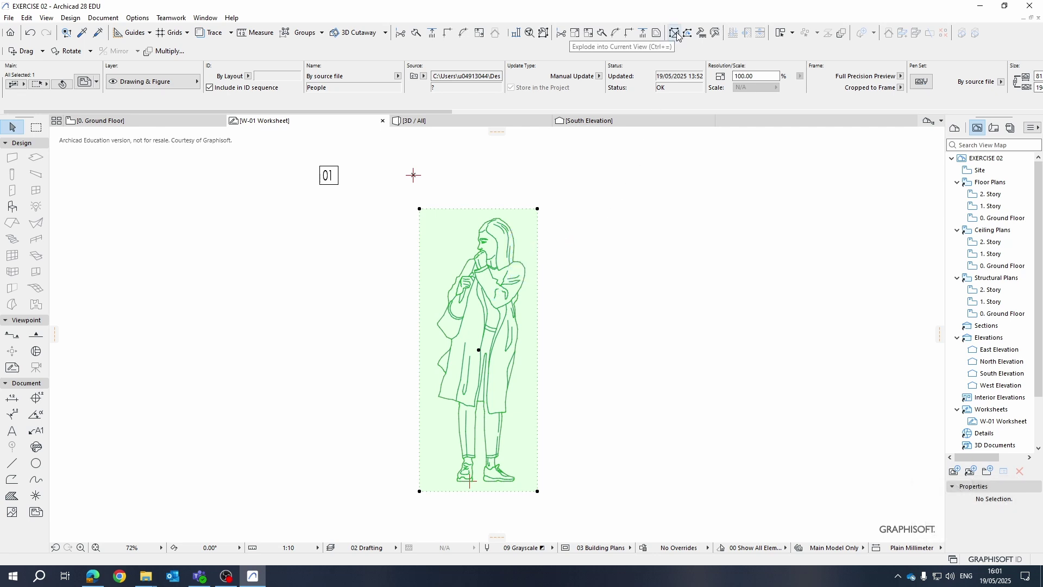
Explode the person drawing into the current view without keeping the original elements, using the drawing's layer.
{"action": "right_click", "coordinate": [500, 289]}
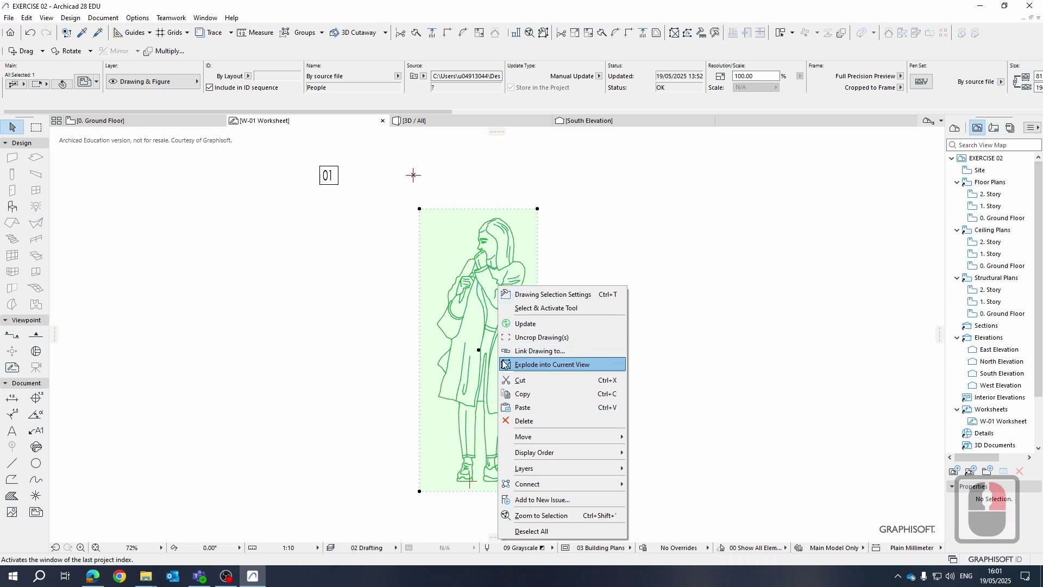
{"action": "left_click", "coordinate": [505, 364]}
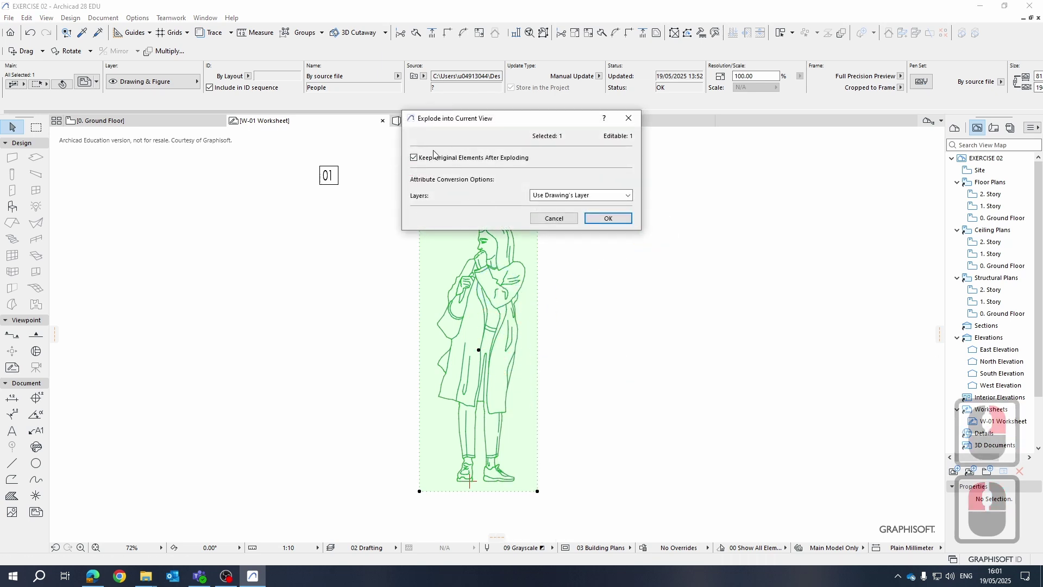
{"action": "left_click", "coordinate": [415, 157]}
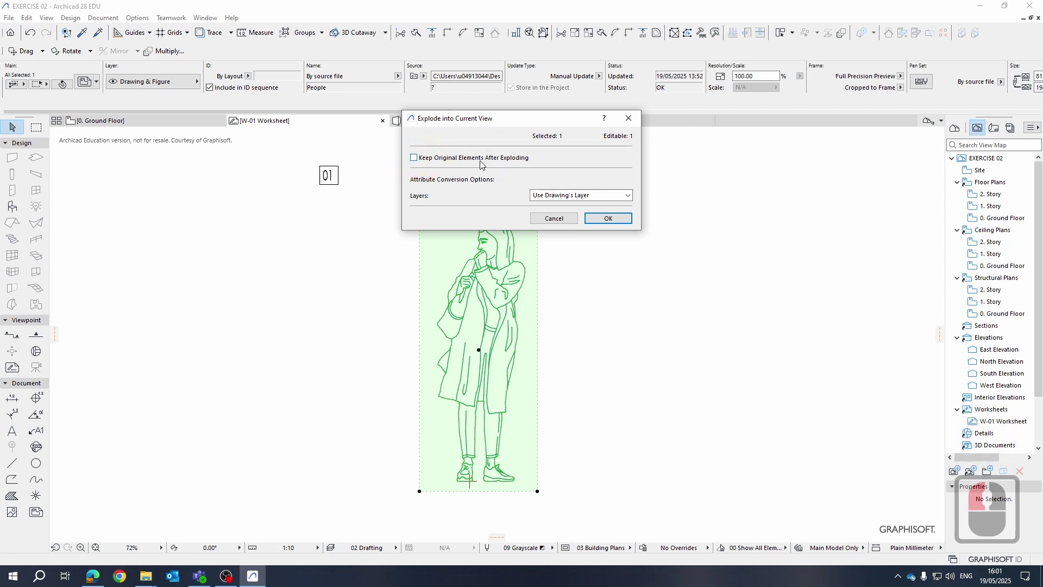
{"action": "left_click", "coordinate": [608, 218]}
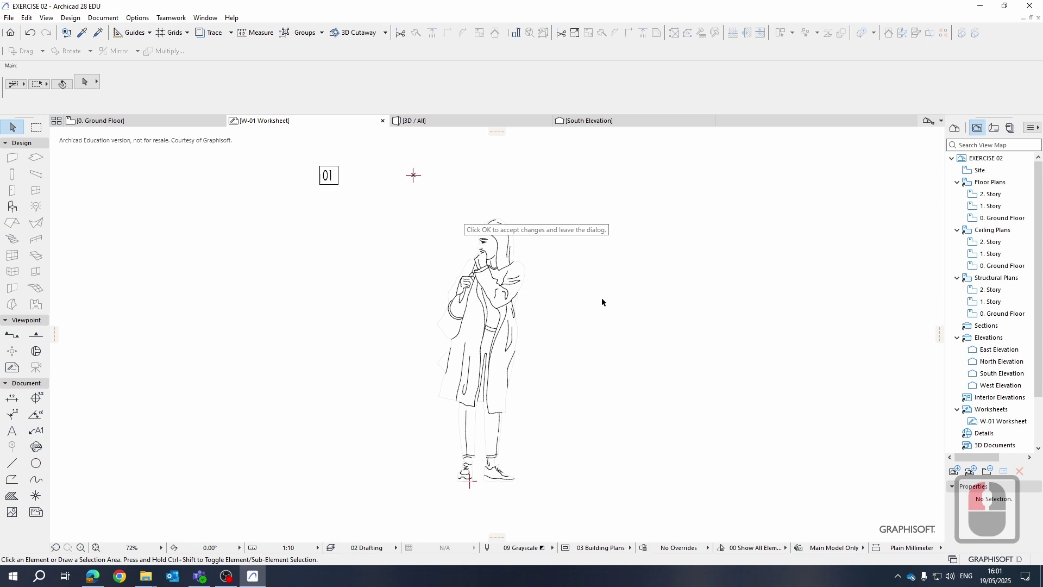
Examine the exploded person figure up close, checking its separate polylines and the faint outer contour.
{"action": "scroll", "coordinate": [505, 304], "scroll_direction": "up", "scroll_amount": 13}
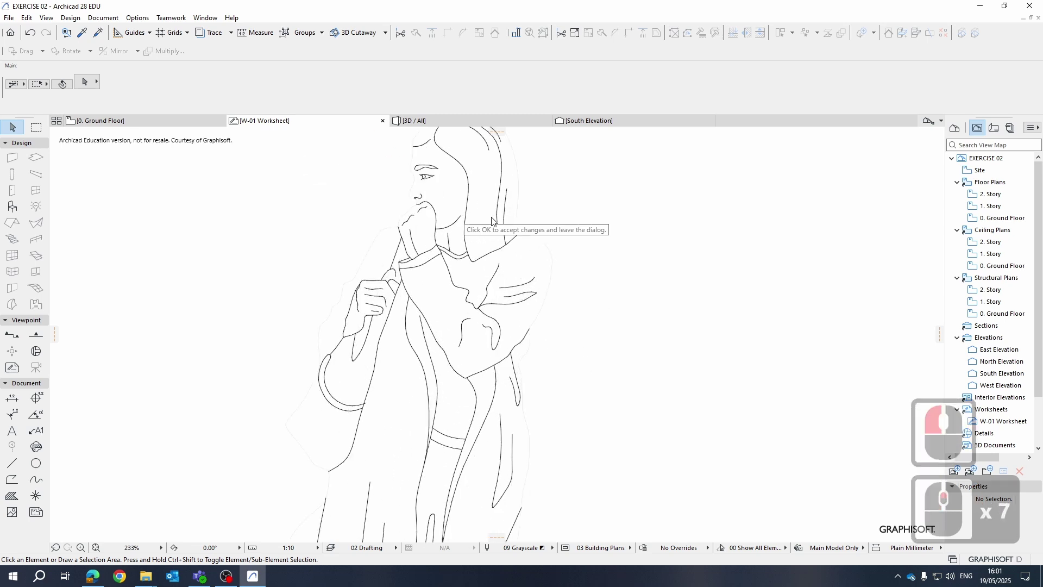
{"action": "scroll", "coordinate": [489, 321], "scroll_direction": "down", "scroll_amount": 6}
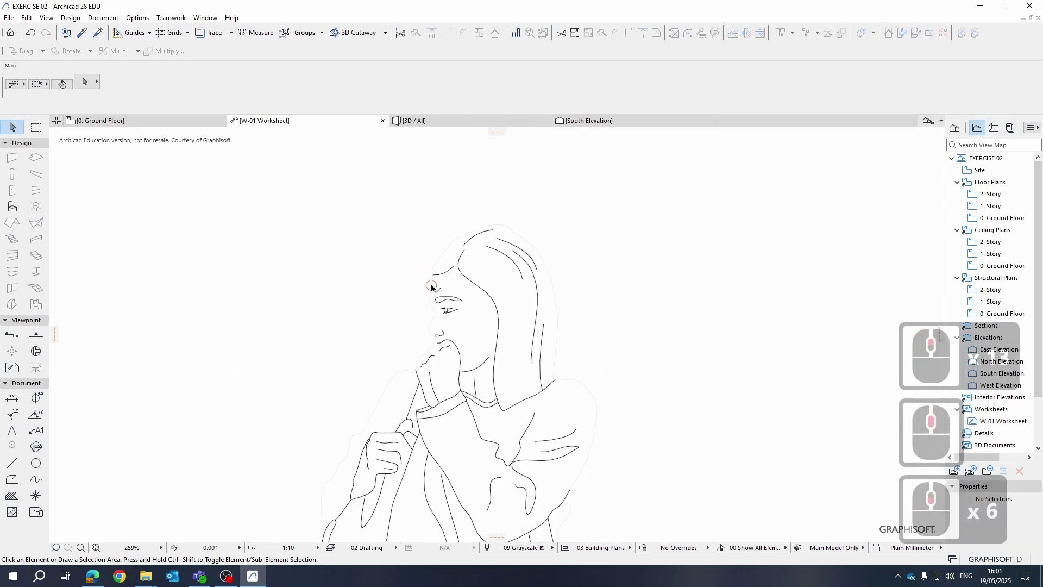
{"action": "left_click", "coordinate": [448, 247]}
{"action": "left_click", "coordinate": [490, 296]}
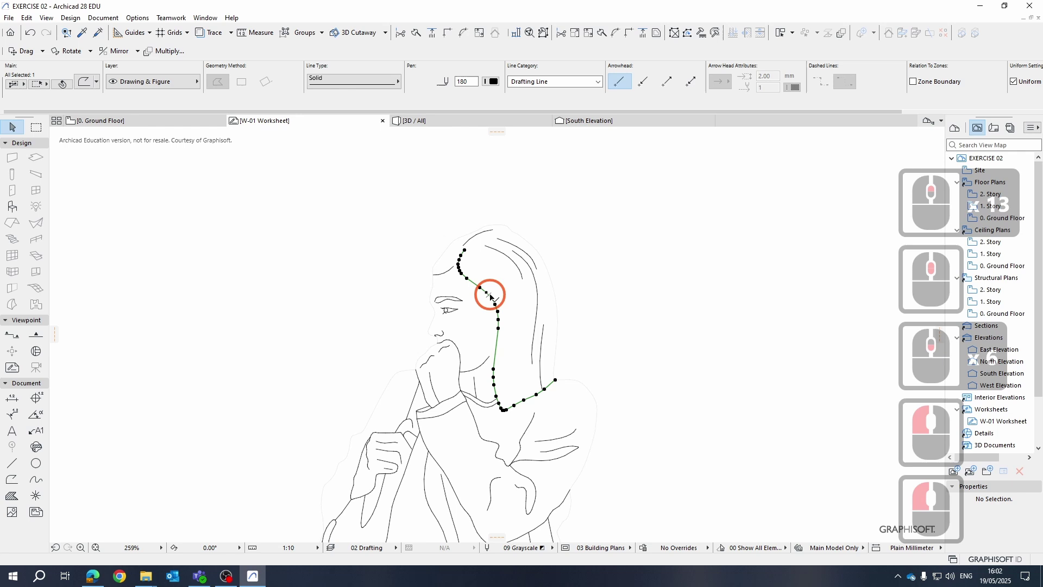
{"action": "left_click", "coordinate": [596, 265]}
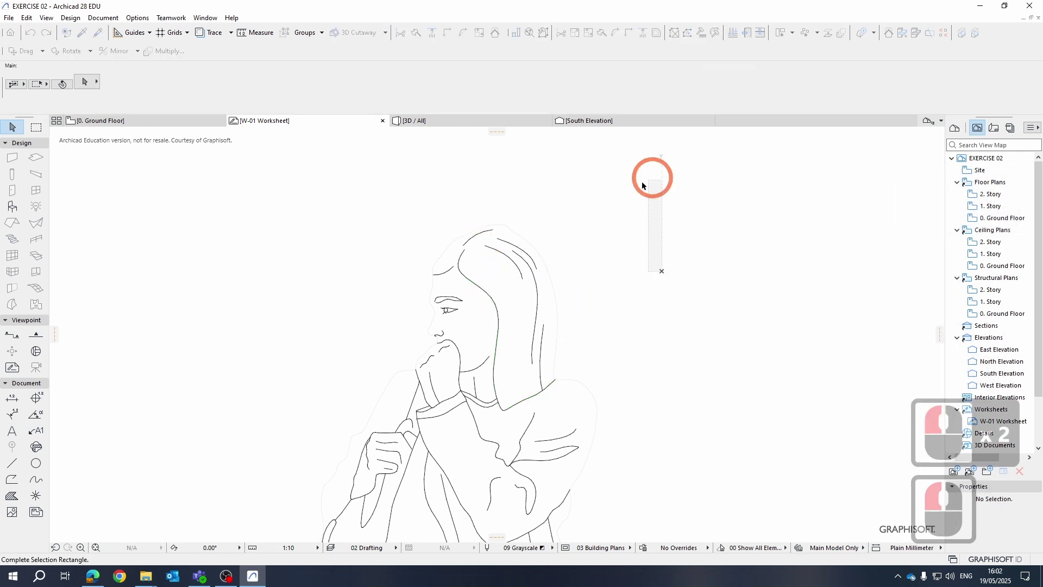
{"action": "middle_click_drag", "start_coordinate": [612, 267], "coordinate": [624, 213]}
{"action": "left_click", "coordinate": [700, 256]}
{"action": "scroll", "coordinate": [722, 262], "scroll_direction": "down", "scroll_amount": 4}
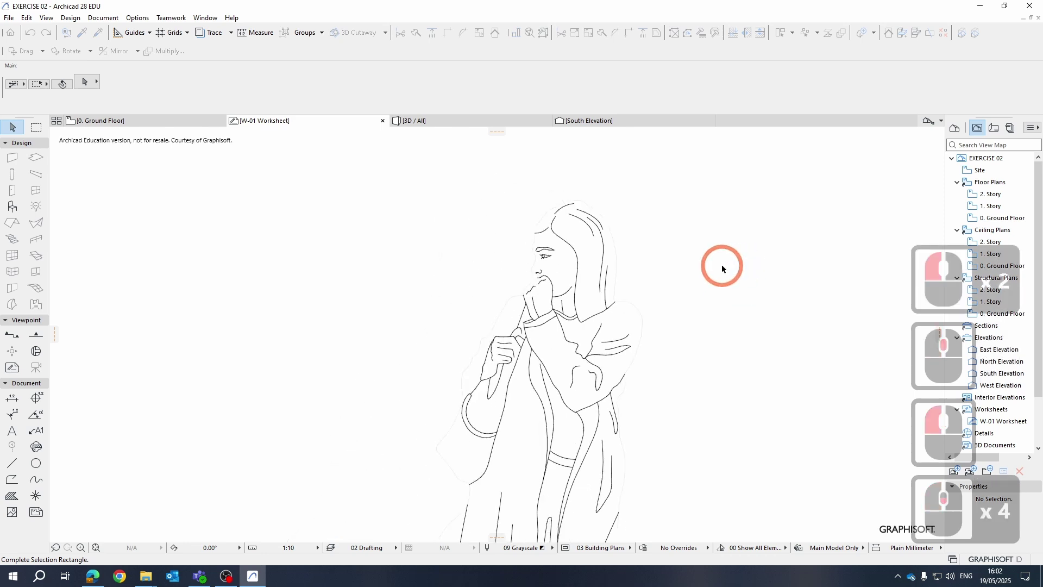
{"action": "left_click", "coordinate": [796, 265]}
{"action": "left_click", "coordinate": [661, 346]}
{"action": "middle_click_drag", "start_coordinate": [680, 313], "coordinate": [611, 295]}
{"action": "middle_click_drag", "start_coordinate": [616, 365], "coordinate": [534, 309]}
{"action": "scroll", "coordinate": [456, 412], "scroll_direction": "down", "scroll_amount": 3}
{"action": "scroll", "coordinate": [446, 230], "scroll_direction": "up", "scroll_amount": 8}
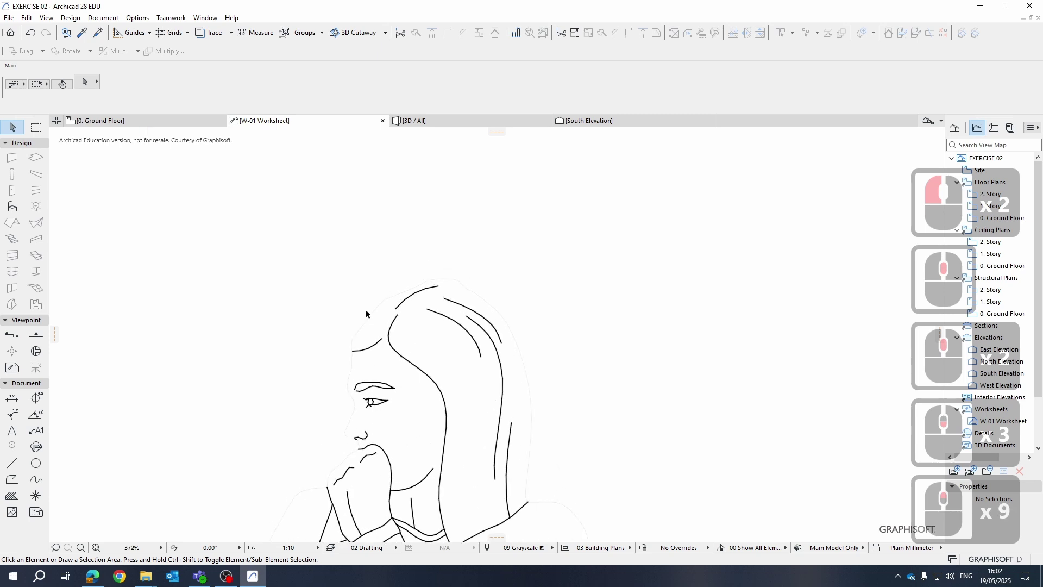
{"action": "scroll", "coordinate": [436, 303], "scroll_direction": "down", "scroll_amount": 11}
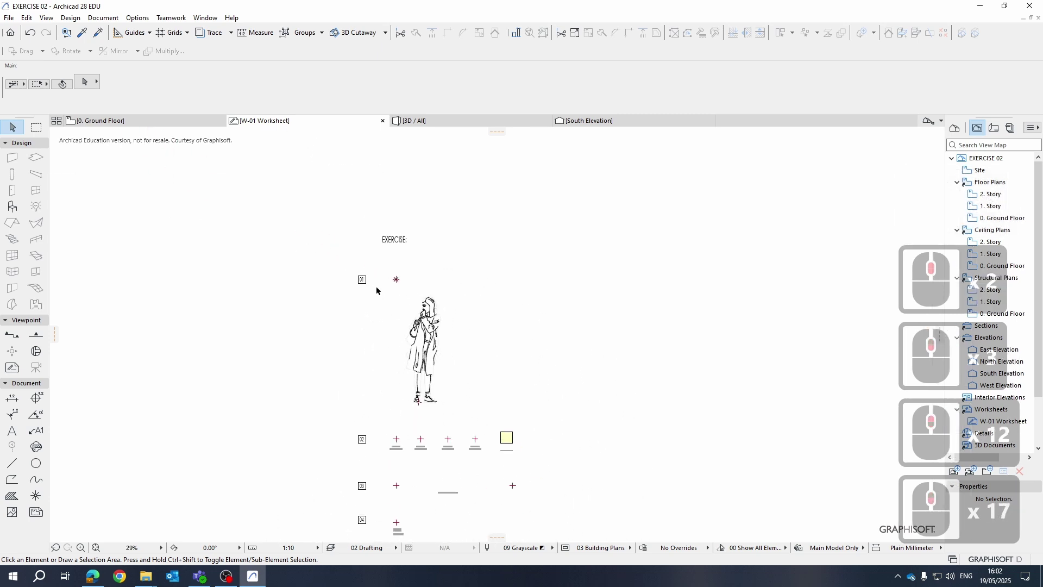
Assign pen 142 (0.05 mm Hatch Line) to all of the figure's lines except the outer contour.
{"action": "mouse_move", "coordinate": [379, 288]}
{"action": "left_mouse_down"}
{"action": "mouse_move", "coordinate": [454, 349]}
{"action": "mouse_move", "coordinate": [478, 412]}
{"action": "left_mouse_up"}
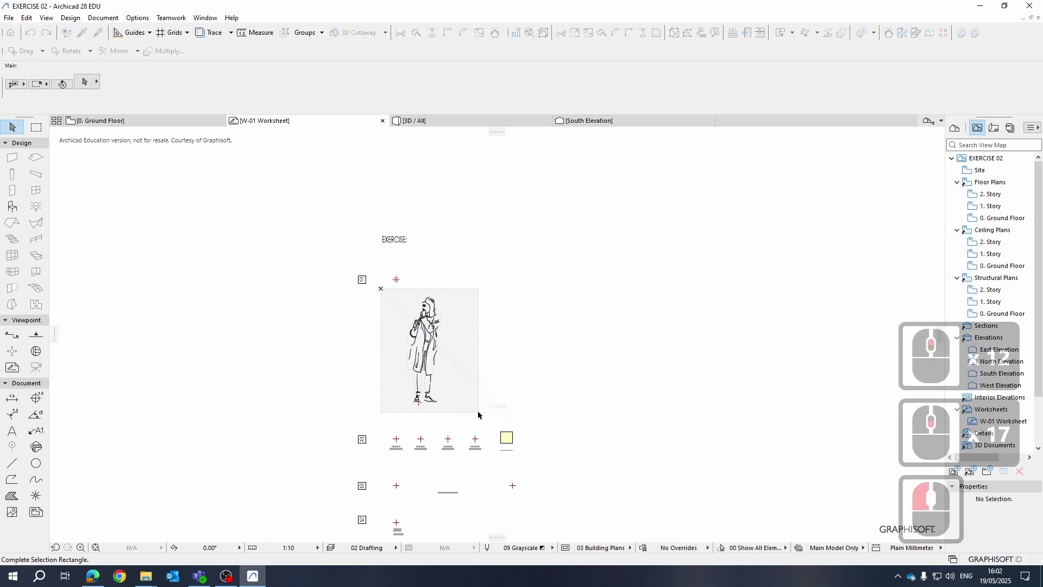
{"action": "left_click", "coordinate": [478, 413]}
{"action": "left_click", "coordinate": [418, 296]}
{"action": "scroll", "coordinate": [419, 298], "scroll_direction": "up", "scroll_amount": 15}
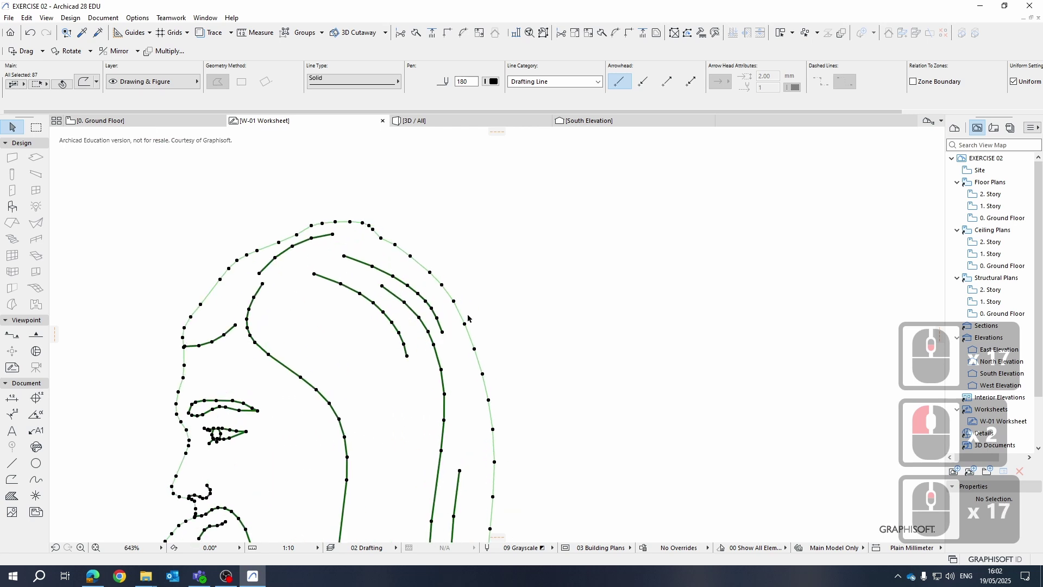
{"action": "left_click", "coordinate": [465, 320], "text": "shift"}
{"action": "scroll", "coordinate": [531, 337], "scroll_direction": "down", "scroll_amount": 5}
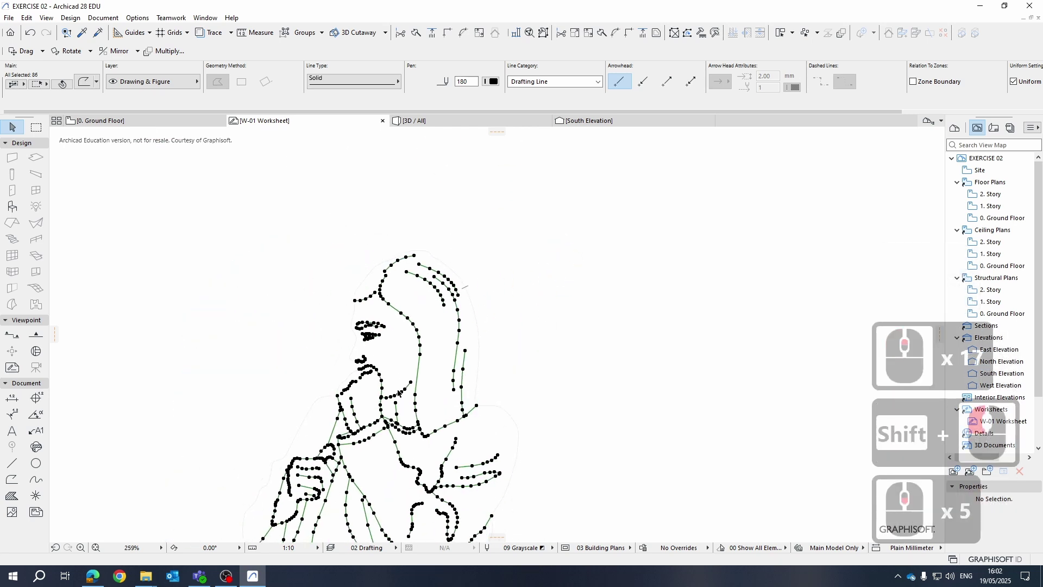
{"action": "left_click", "coordinate": [497, 85]}
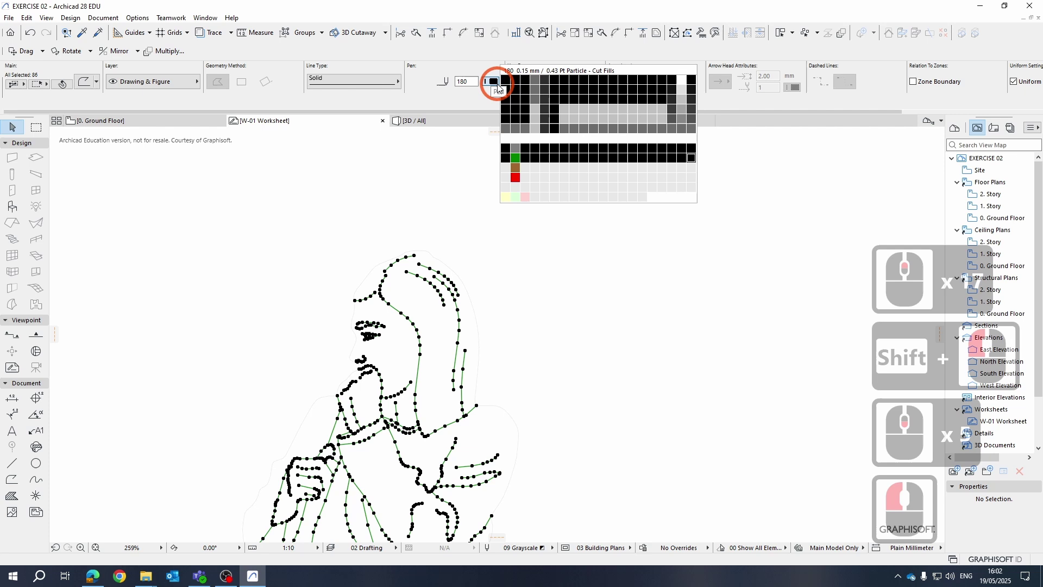
{"action": "left_click", "coordinate": [516, 149]}
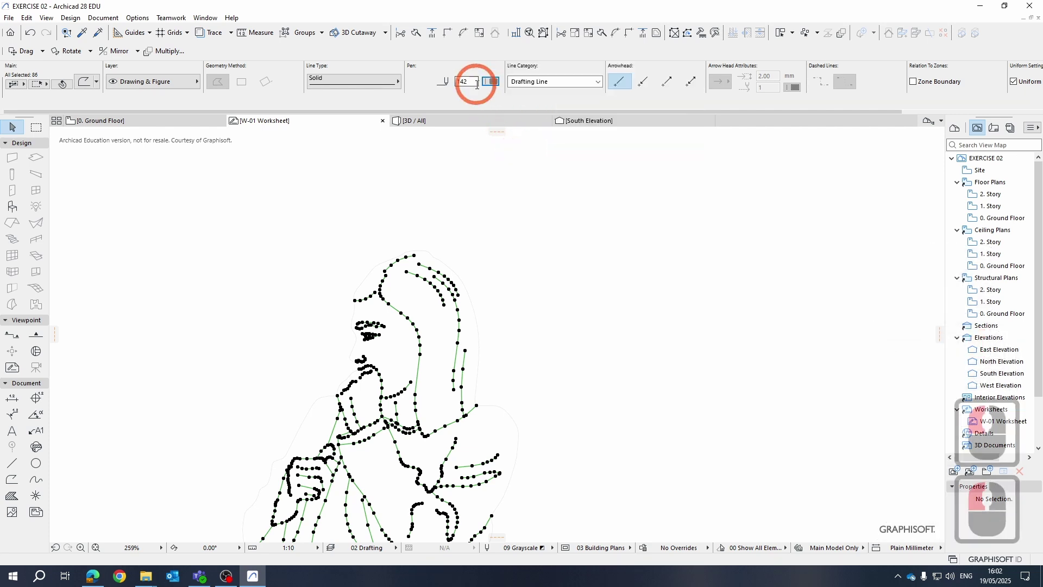
{"action": "left_click", "coordinate": [492, 82]}
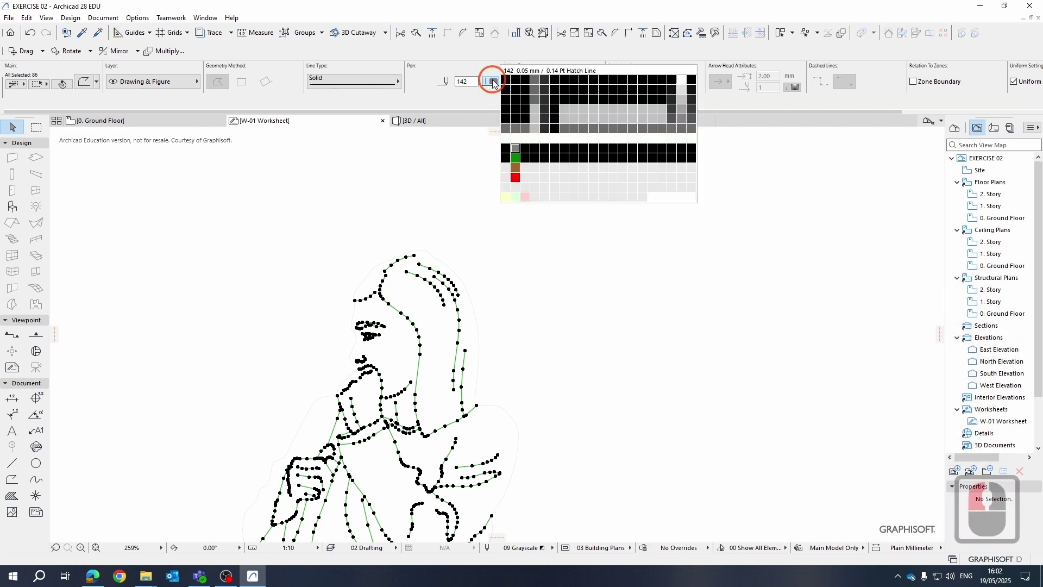
{"action": "left_click", "coordinate": [515, 153]}
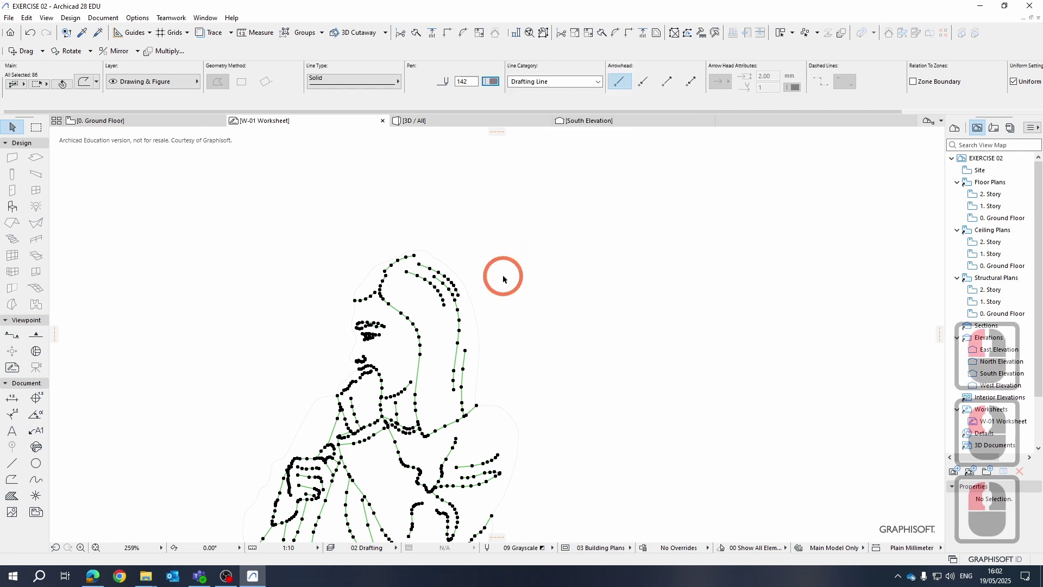
{"action": "left_click", "coordinate": [505, 260]}
Assign pen 2 to the figure's outer contour polyline.
{"action": "scroll", "coordinate": [408, 227], "scroll_direction": "up", "scroll_amount": 11}
{"action": "scroll", "coordinate": [408, 227], "scroll_direction": "down", "scroll_amount": 7}
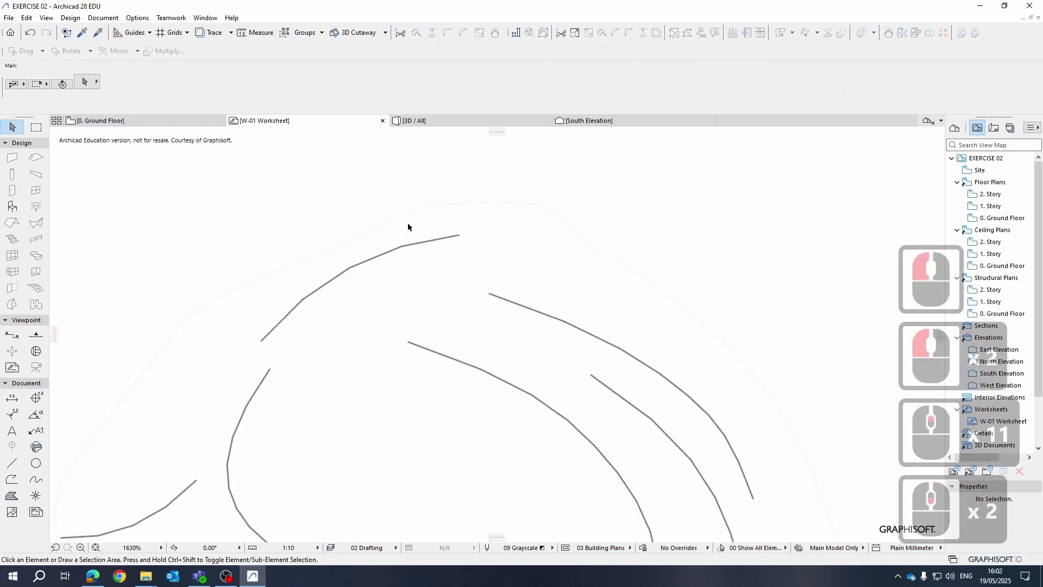
{"action": "left_click", "coordinate": [447, 218]}
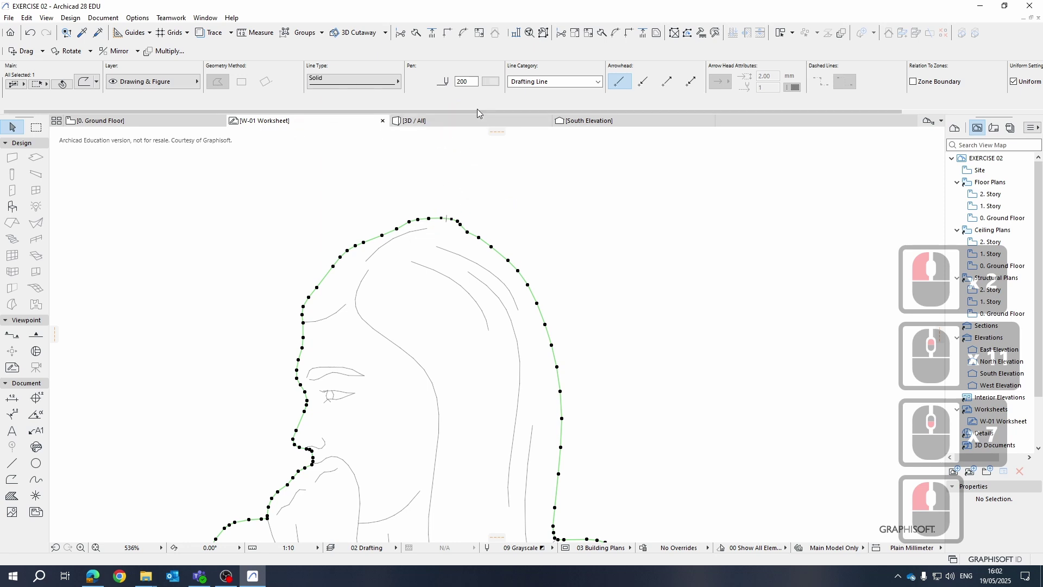
{"action": "left_click", "coordinate": [490, 81]}
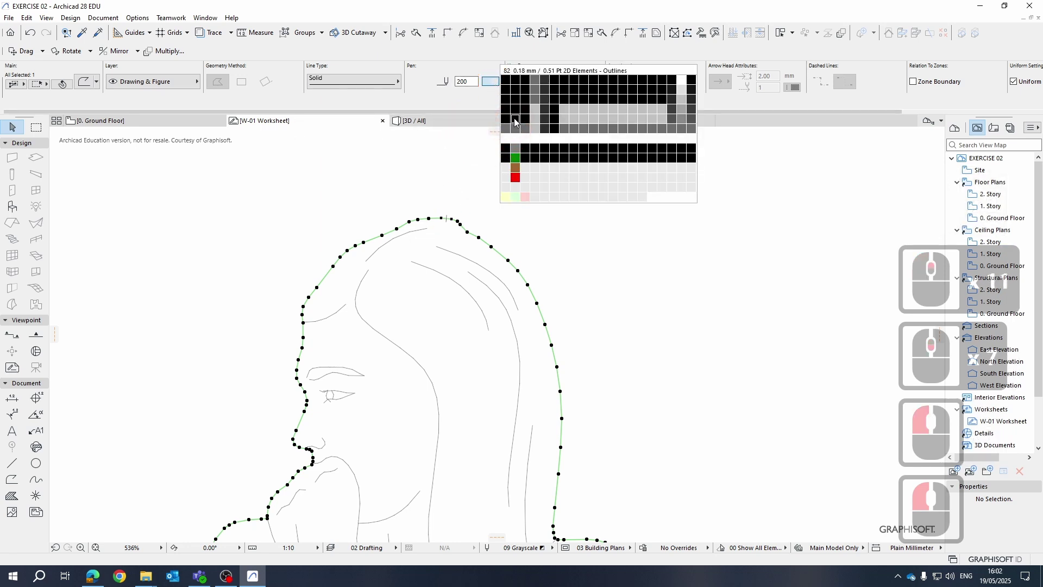
{"action": "left_click", "coordinate": [516, 81]}
{"action": "left_click", "coordinate": [533, 207]}
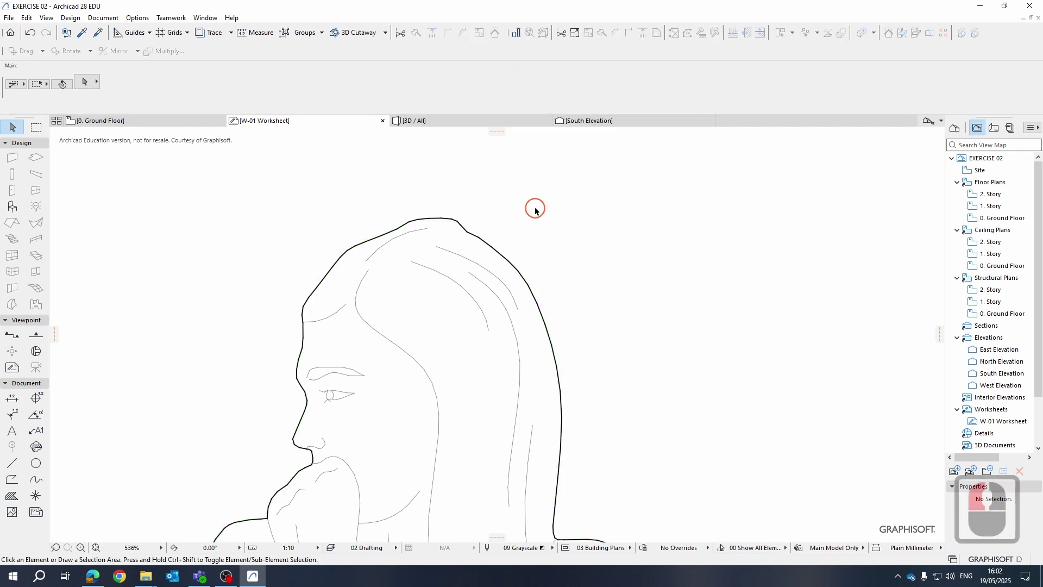
Check the outer contour's pen and compare its line weight with the inner lines at different zoom levels.
{"action": "double_click", "coordinate": [435, 230]}
{"action": "double_click", "coordinate": [454, 224]}
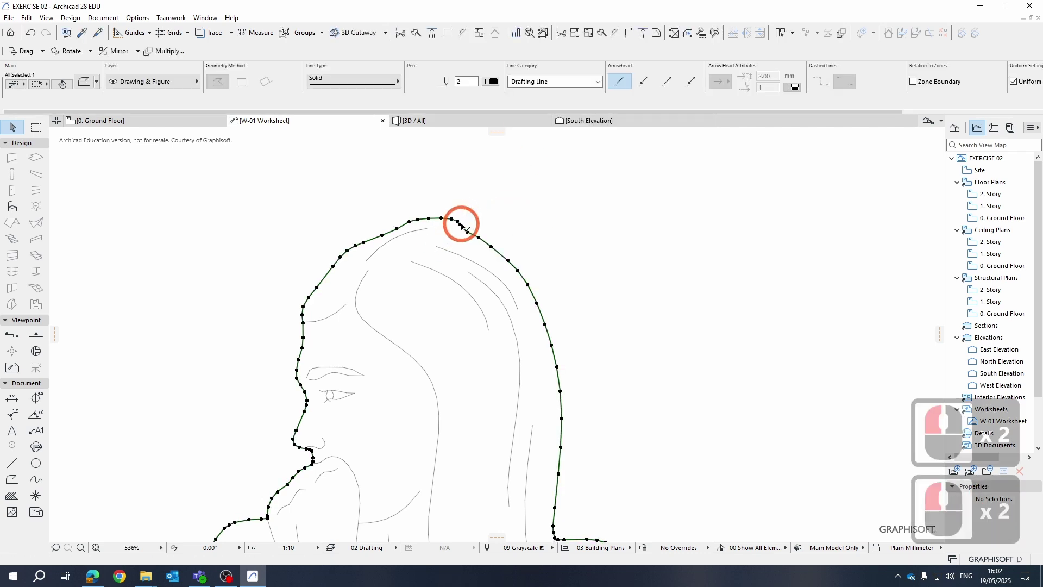
{"action": "left_click", "coordinate": [464, 81]}
{"action": "scroll", "coordinate": [637, 170], "scroll_direction": "down", "scroll_amount": 6}
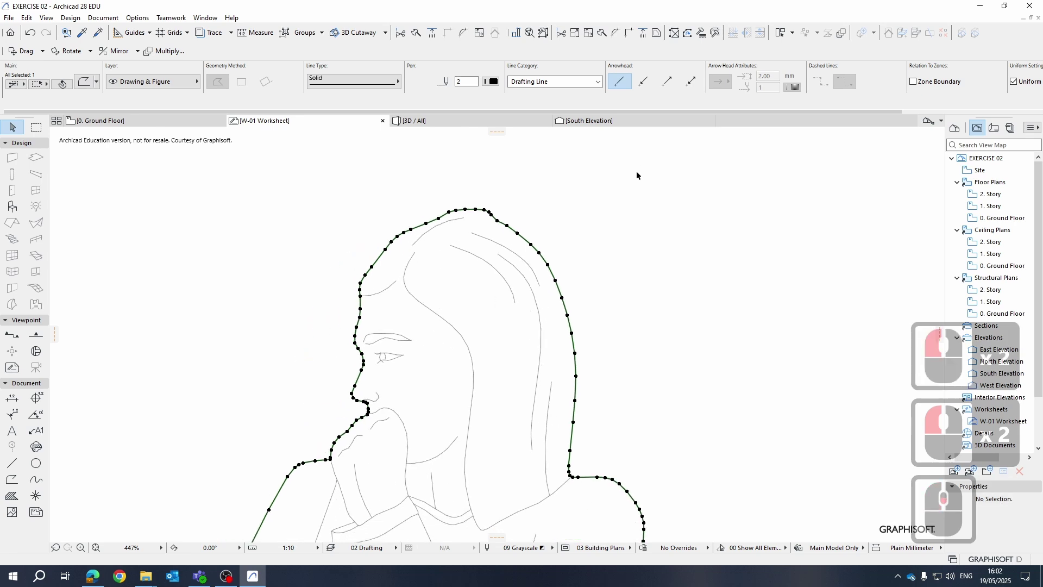
{"action": "key", "text": "Escape"}
{"action": "key", "text": "Escape"}
{"action": "key", "text": "Escape"}
{"action": "scroll", "coordinate": [591, 216], "scroll_direction": "up", "scroll_amount": 12}
{"action": "scroll", "coordinate": [591, 216], "scroll_direction": "up", "scroll_amount": 1}
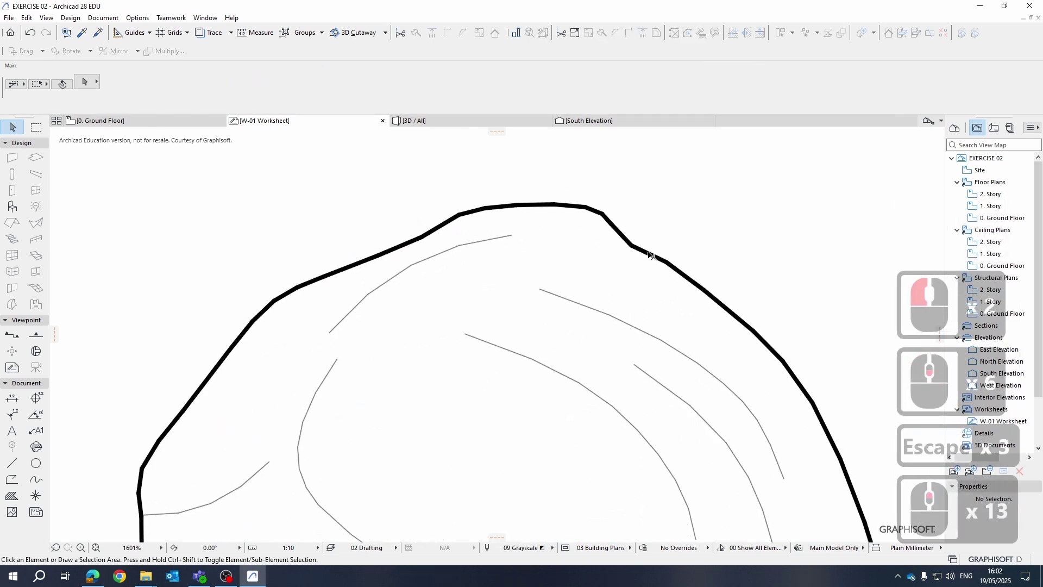
{"action": "scroll", "coordinate": [624, 242], "scroll_direction": "down", "scroll_amount": 8}
{"action": "left_click", "coordinate": [627, 244]}
{"action": "key", "text": "Escape"}
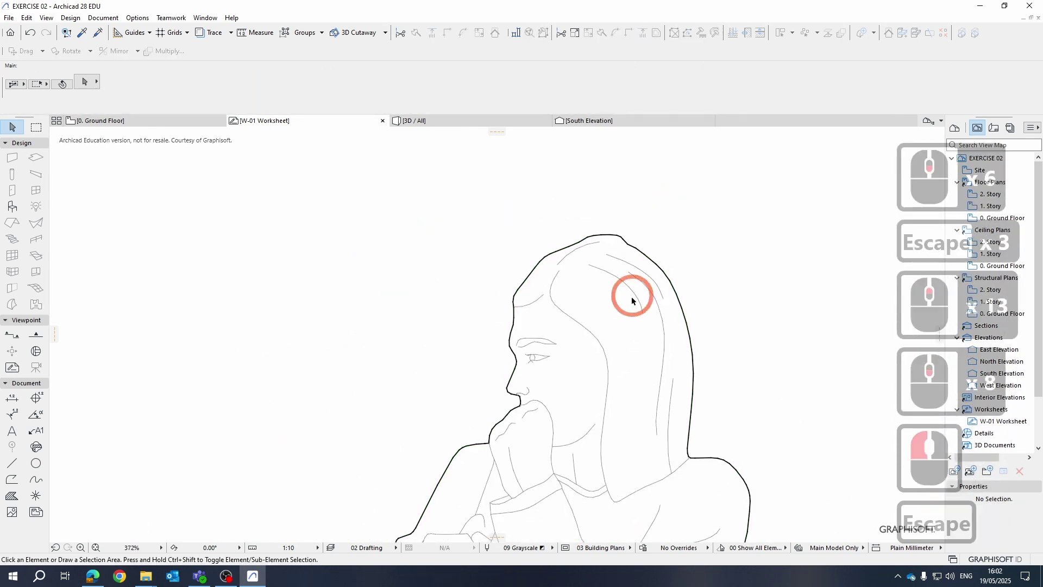
{"action": "scroll", "coordinate": [517, 228], "scroll_direction": "down", "scroll_amount": 5}
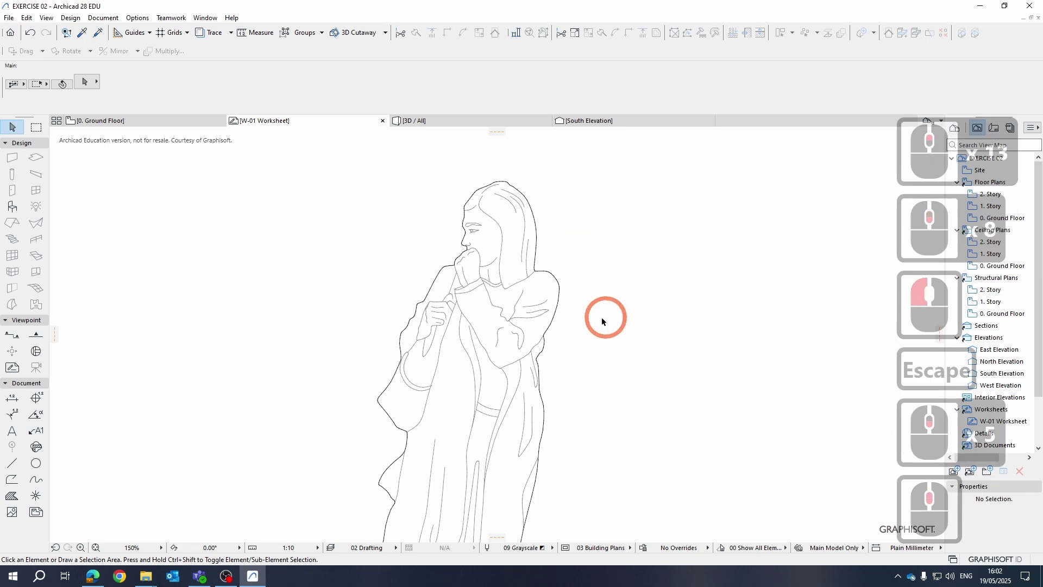
{"action": "middle_click_drag", "start_coordinate": [601, 317], "coordinate": [551, 278]}
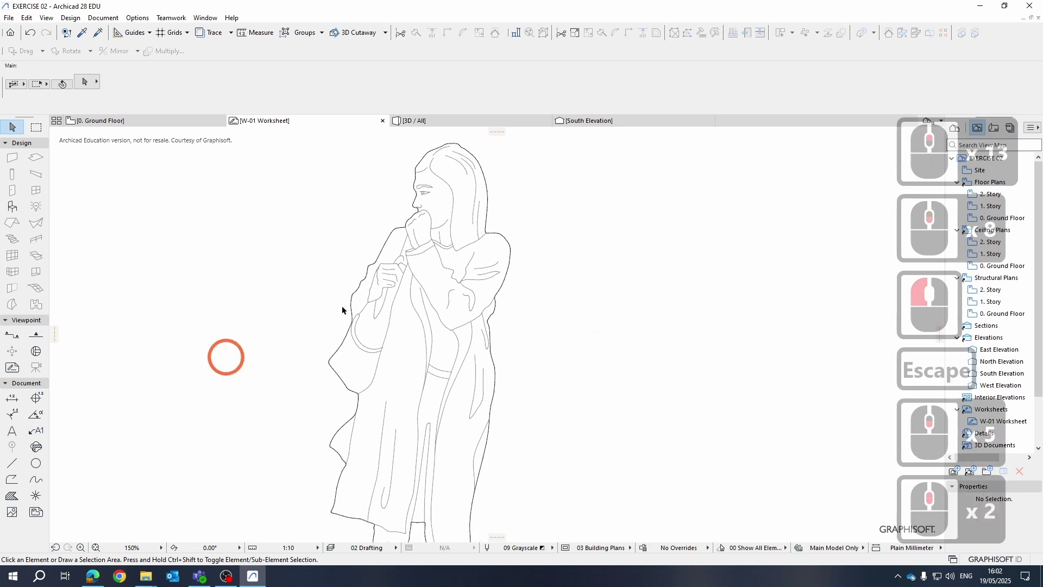
Set up the Fill tool with its outline turned off and the Drafting Fill category.
{"action": "left_click", "coordinate": [12, 495]}
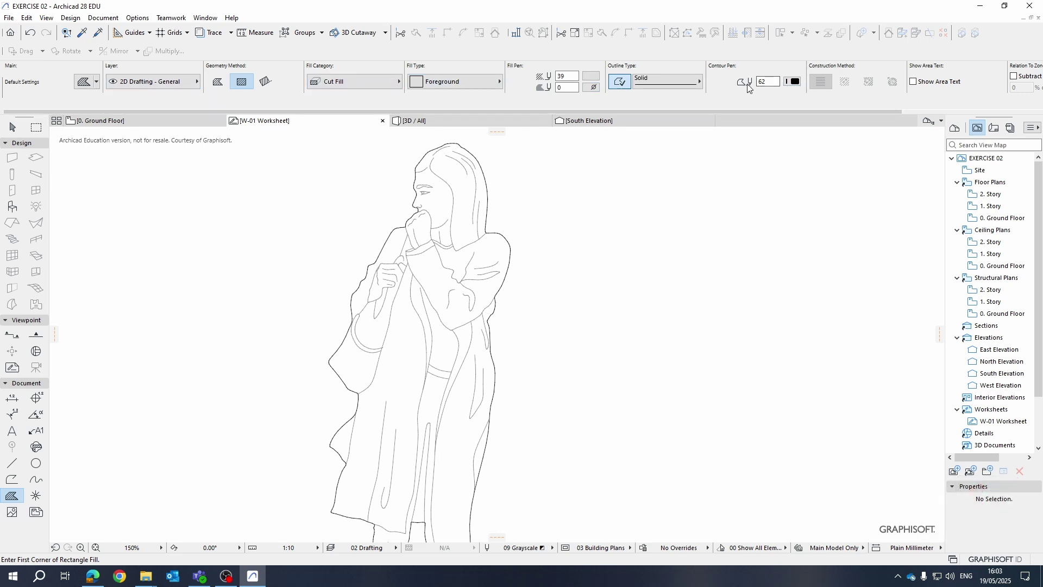
{"action": "left_click", "coordinate": [622, 85]}
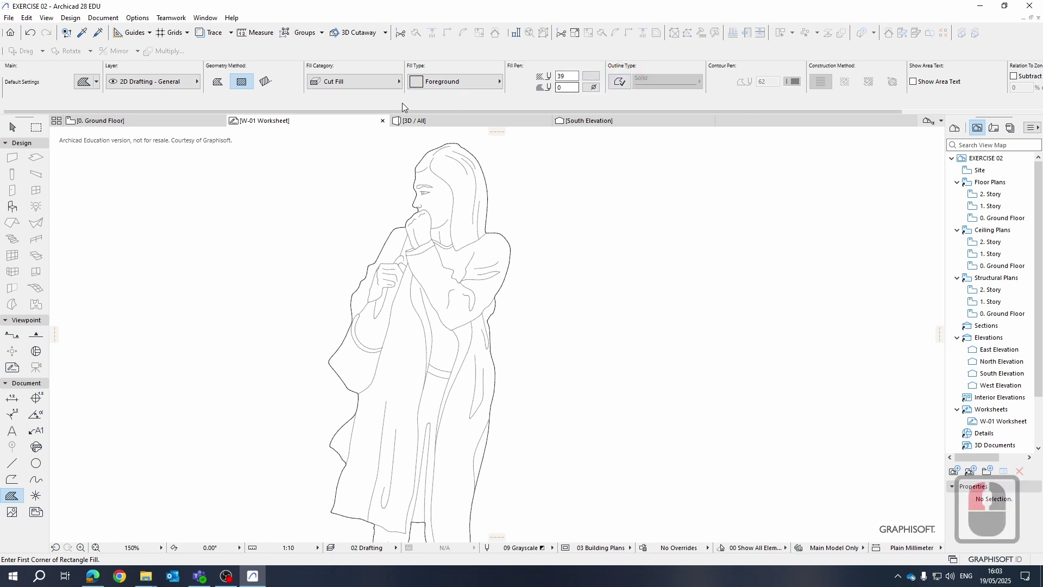
{"action": "left_click", "coordinate": [438, 81]}
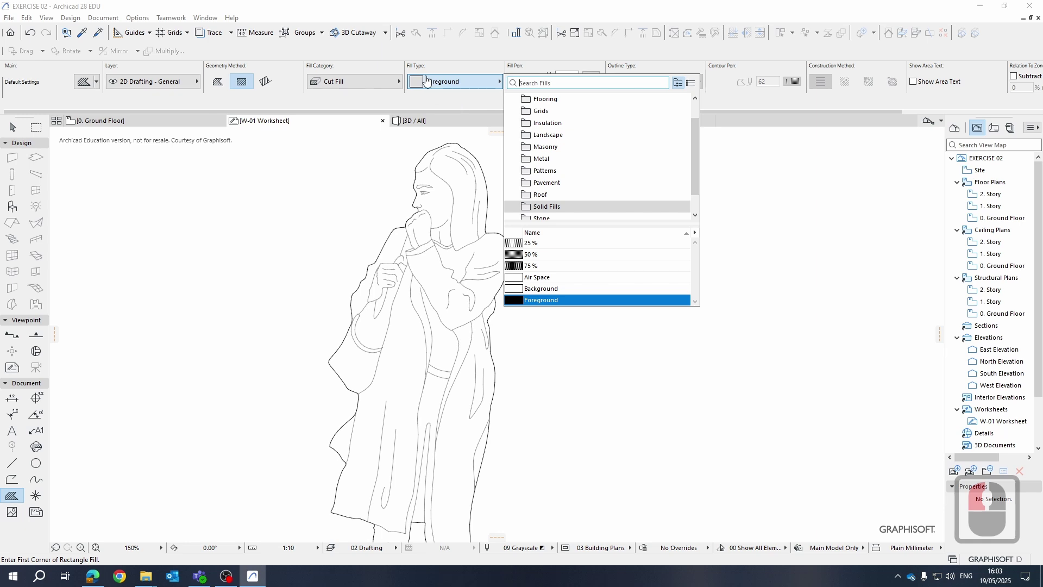
{"action": "left_click", "coordinate": [427, 81]}
{"action": "left_click", "coordinate": [369, 81]}
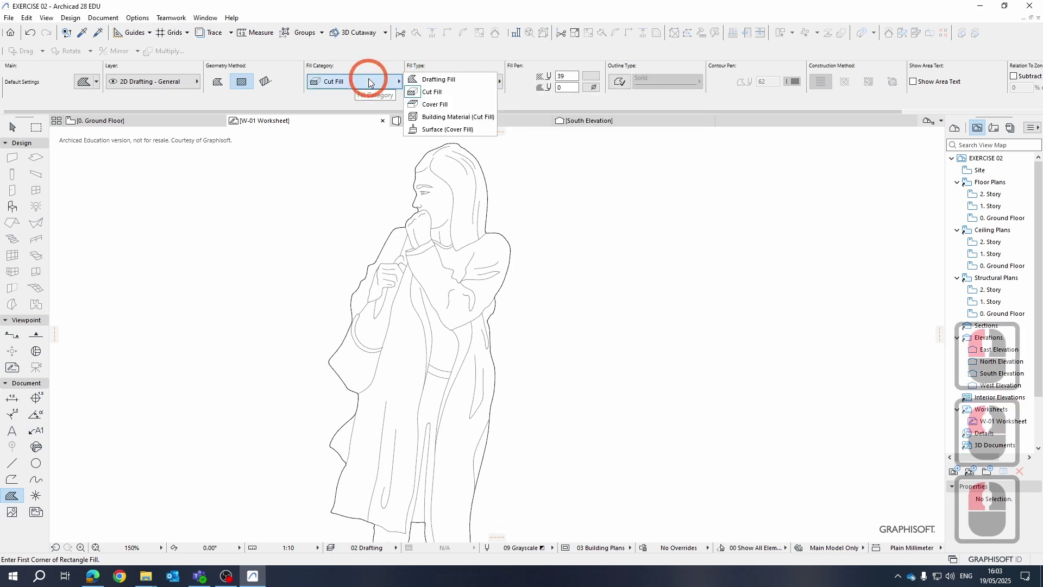
{"action": "left_click", "coordinate": [433, 80]}
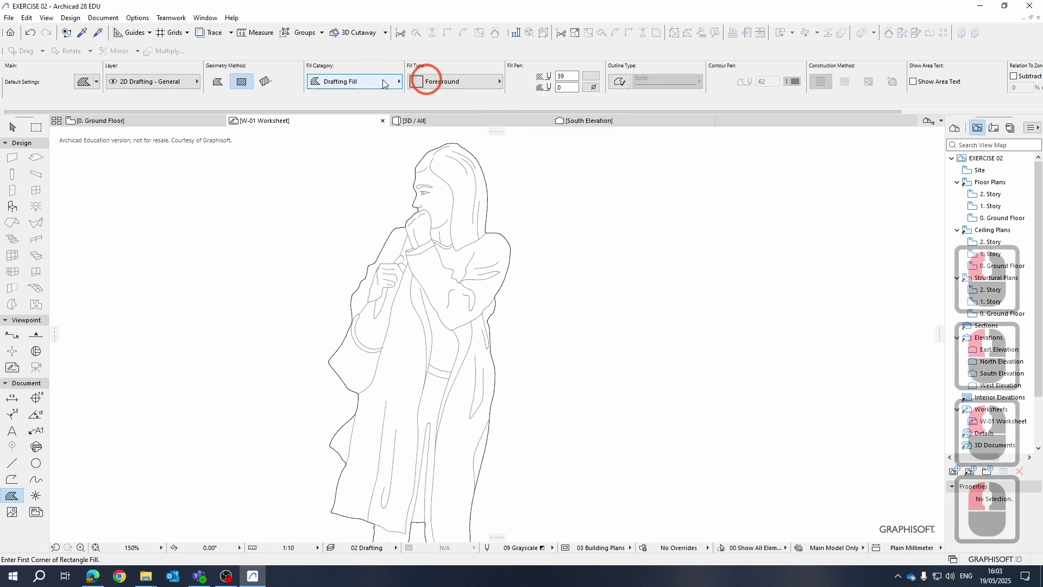
Choose pen 39 (Backgrounds - color 2) as the foreground fill pen, keeping the solid Foreground fill type.
{"action": "left_click", "coordinate": [590, 79]}
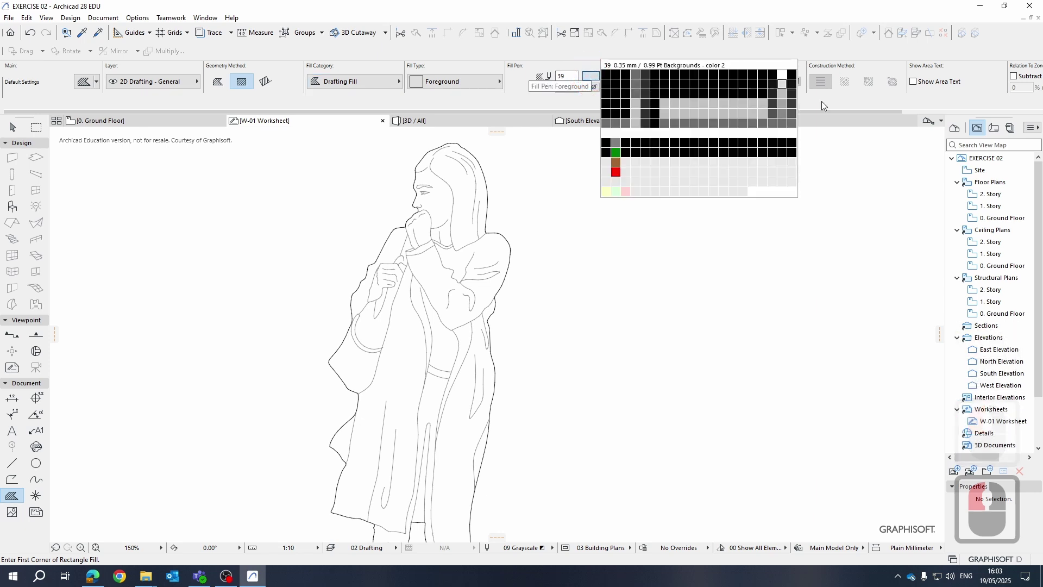
{"action": "left_click", "coordinate": [784, 86]}
{"action": "left_click", "coordinate": [446, 242]}
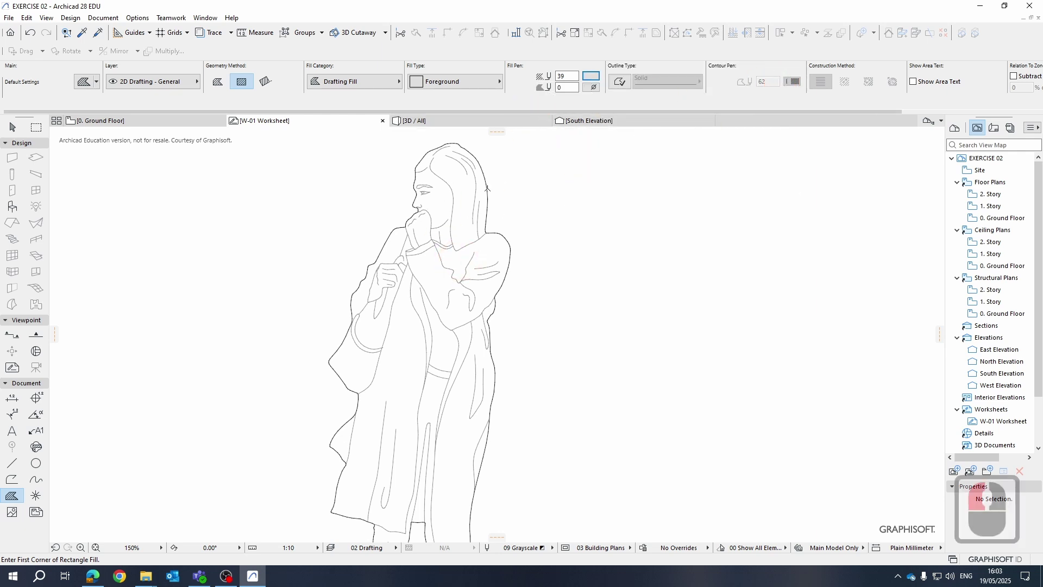
{"action": "left_click", "coordinate": [451, 79]}
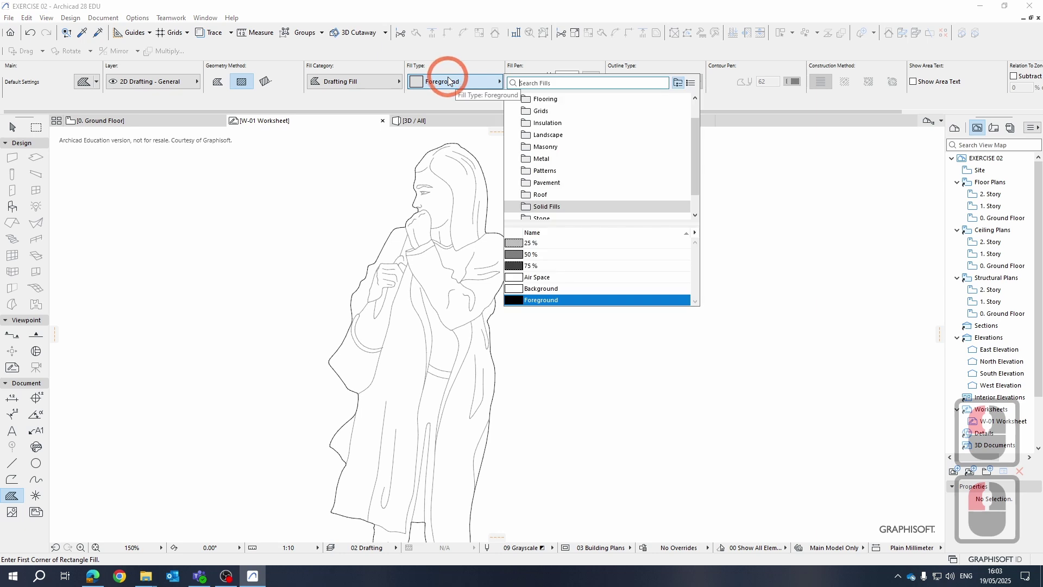
{"action": "left_click", "coordinate": [560, 77]}
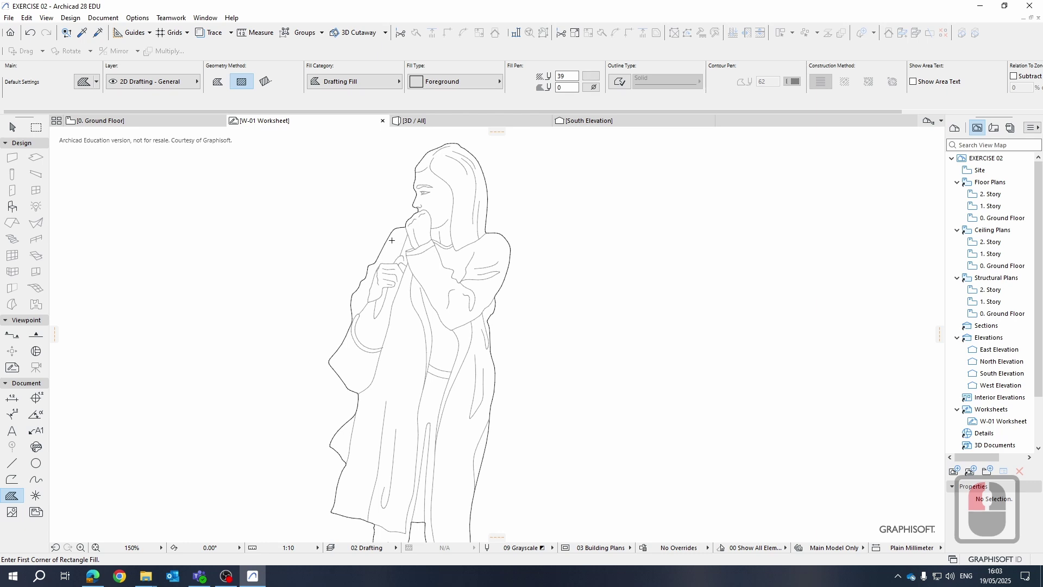
Fill the whole person figure by tracing its closed outer contour with the Magic Wand.
{"action": "left_click", "coordinate": [7, 496]}
{"action": "left_click", "coordinate": [326, 277]}
{"action": "key", "text": "space"}
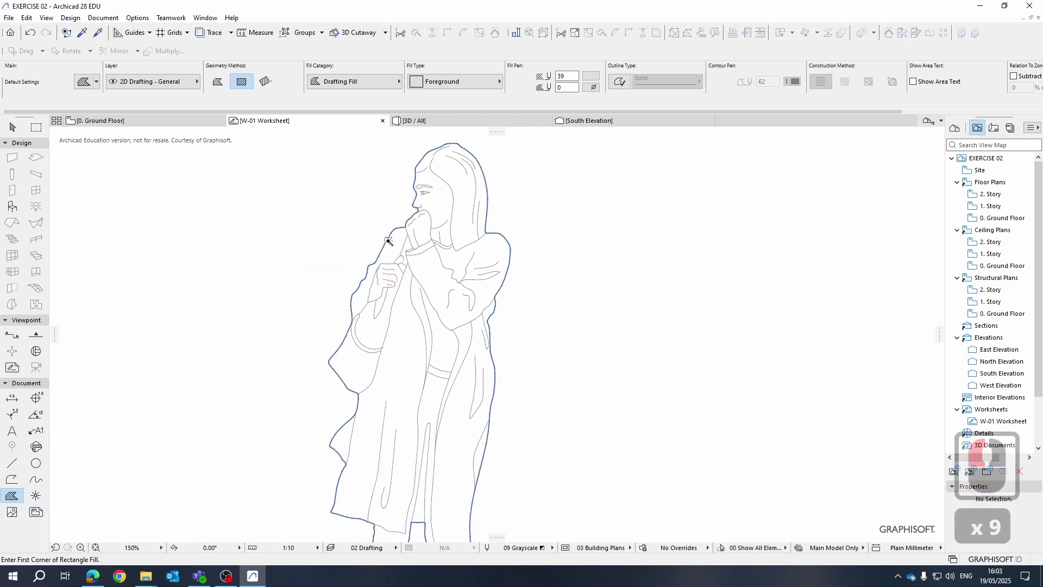
{"action": "left_click", "coordinate": [385, 239]}
{"action": "left_click", "coordinate": [533, 190]}
{"action": "scroll", "coordinate": [517, 247], "scroll_direction": "up", "scroll_amount": 5}
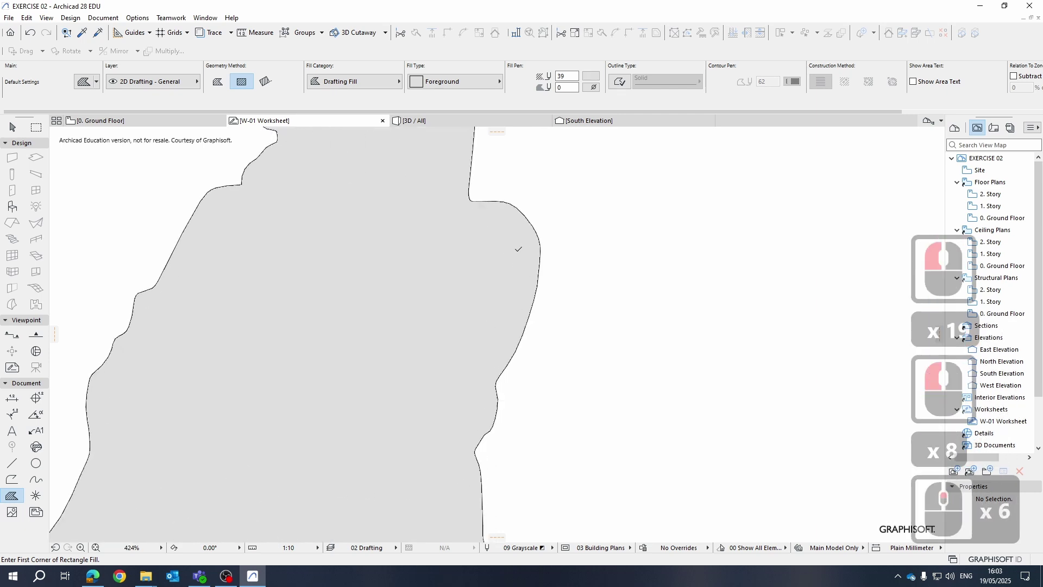
{"action": "scroll", "coordinate": [541, 264], "scroll_direction": "down", "scroll_amount": 5}
{"action": "key", "text": "Escape"}
{"action": "key", "text": "Escape"}
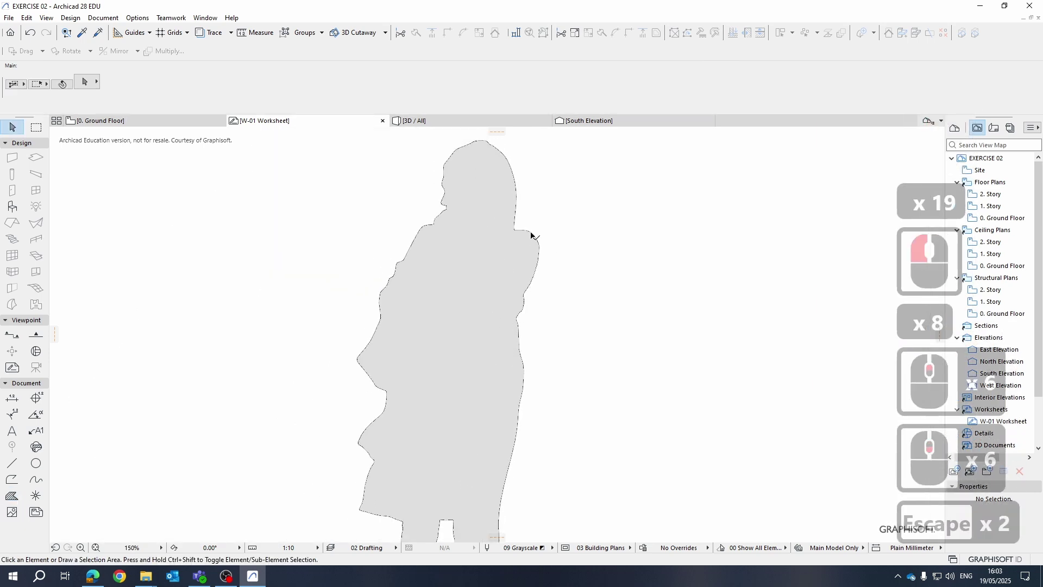
Try a solid outline on the figure's fill, turn it off again and inspect the fill's edge up close.
{"action": "left_click", "coordinate": [531, 232]}
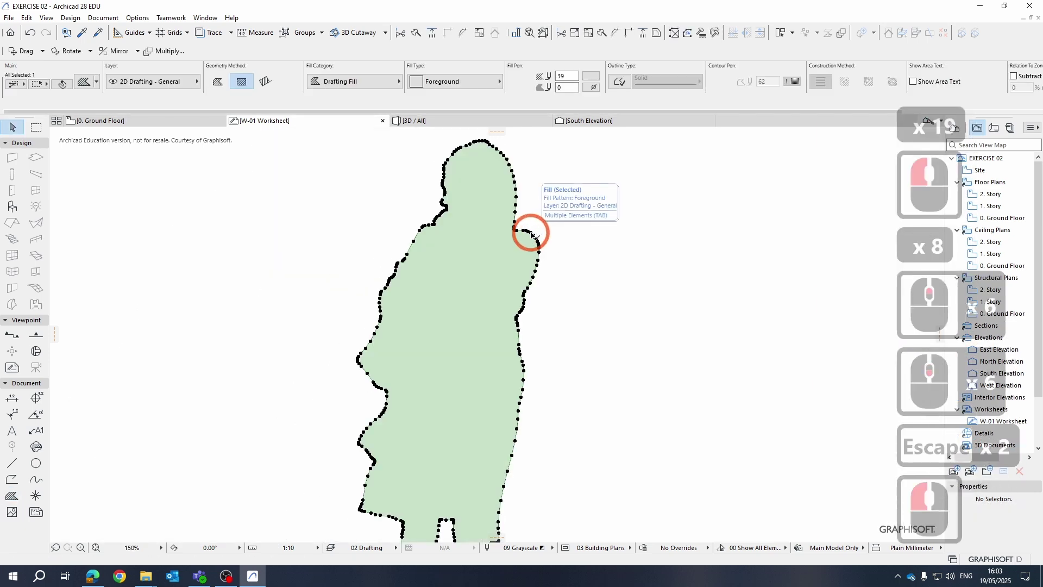
{"action": "left_click", "coordinate": [620, 84]}
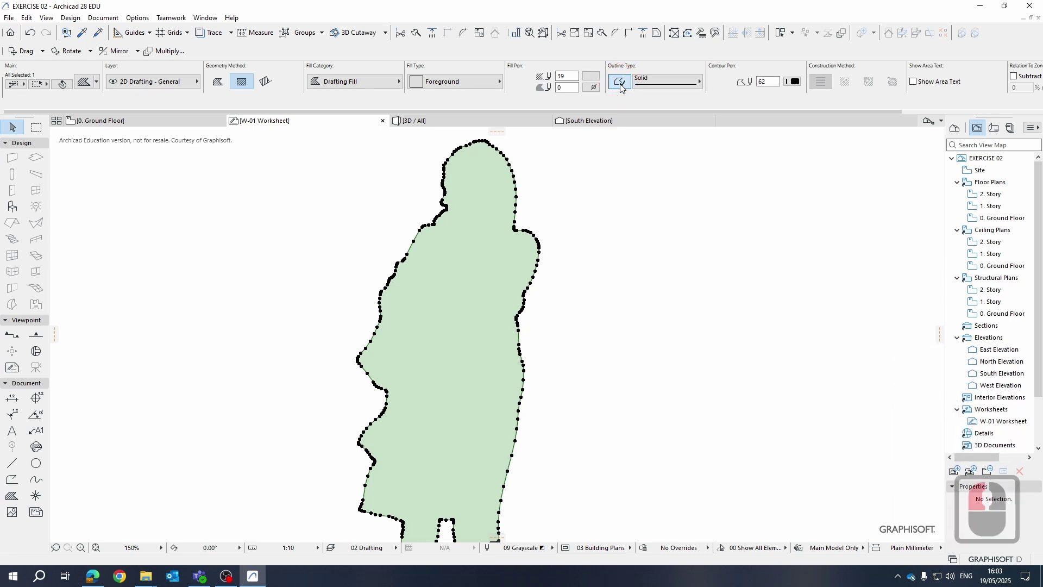
{"action": "left_click", "coordinate": [620, 84]}
{"action": "scroll", "coordinate": [523, 178], "scroll_direction": "up", "scroll_amount": 12}
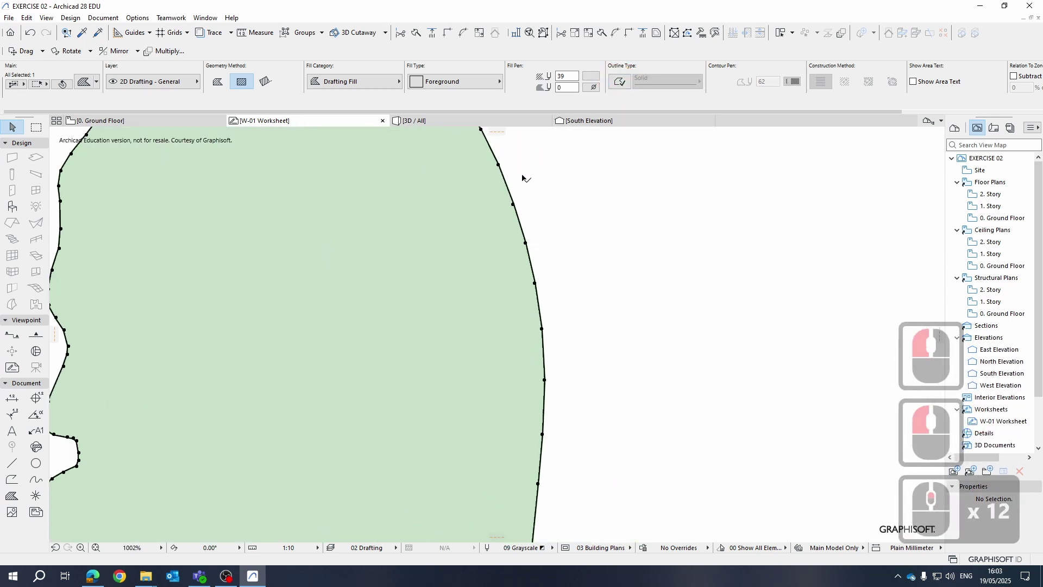
{"action": "scroll", "coordinate": [523, 178], "scroll_direction": "up", "scroll_amount": 2}
{"action": "scroll", "coordinate": [512, 198], "scroll_direction": "down", "scroll_amount": 13}
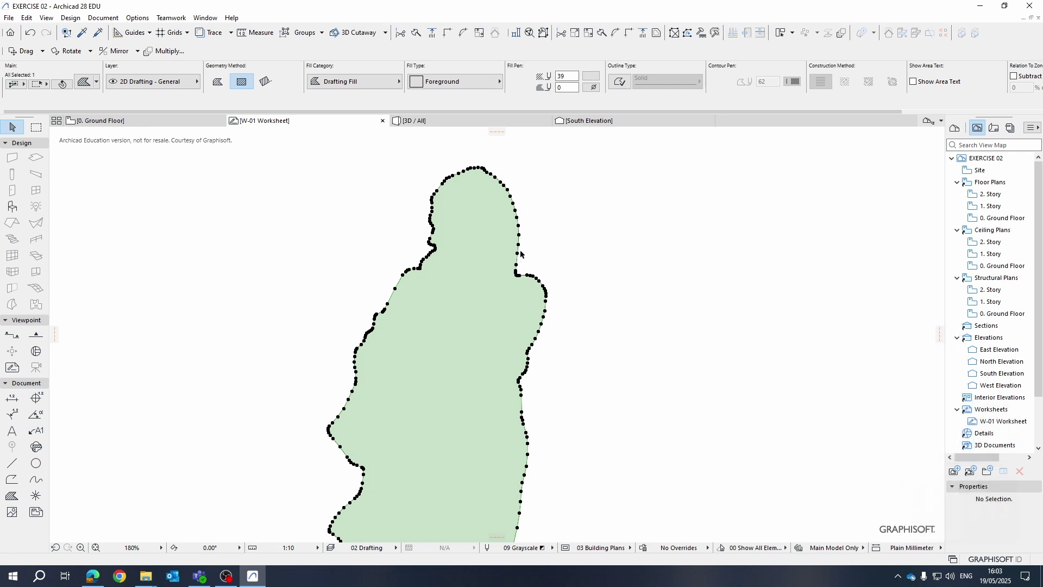
{"action": "left_click", "coordinate": [500, 252]}
{"action": "right_click", "coordinate": [503, 253]}
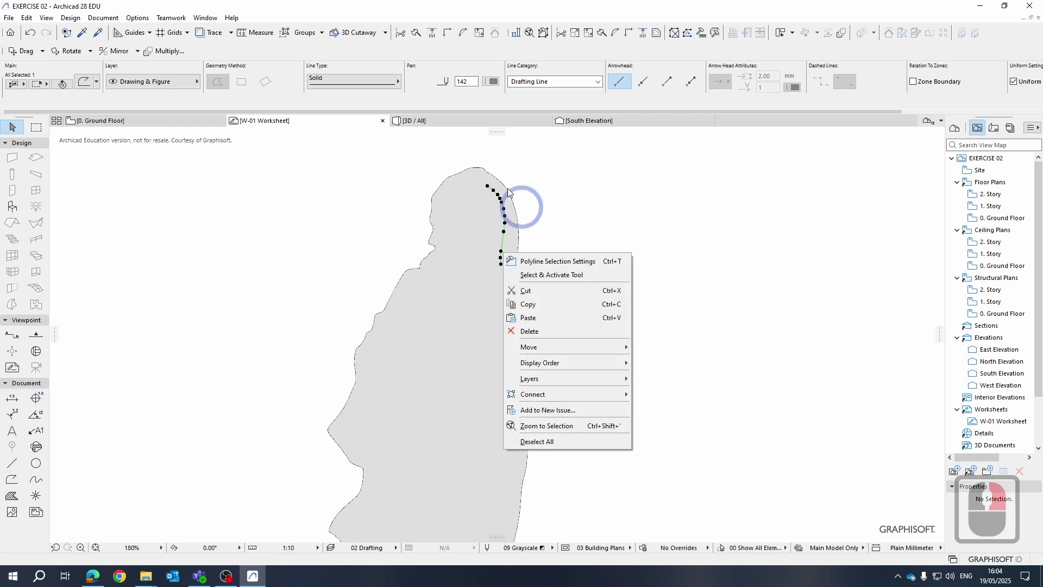
{"action": "left_click", "coordinate": [525, 199]}
Try to send the figure's fill, rather than its contour polyline, to the back of the display order.
{"action": "key", "text": "Tab"}
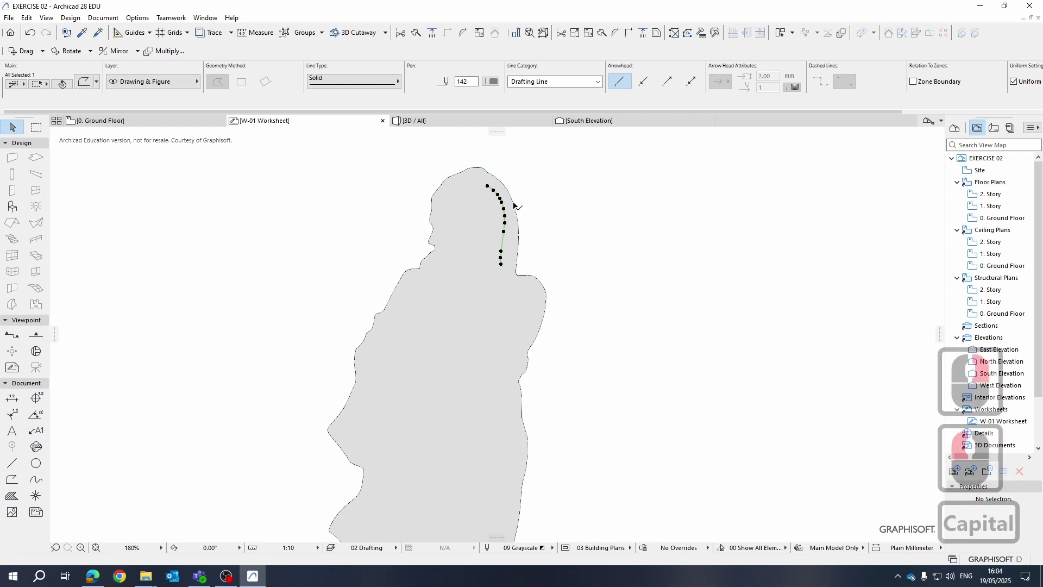
{"action": "left_click", "coordinate": [513, 203]}
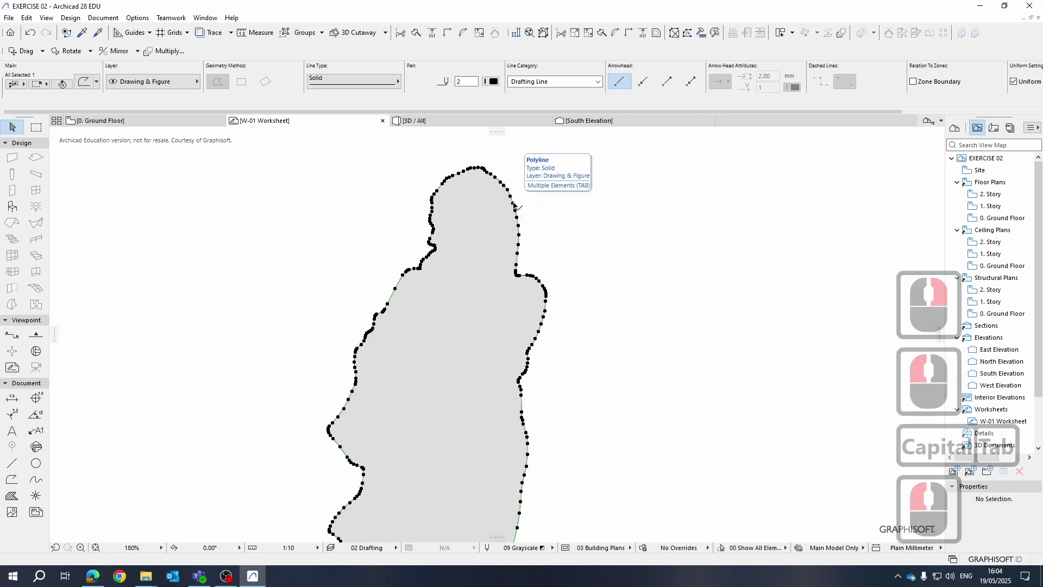
{"action": "key", "text": "Tab"}
{"action": "left_click", "coordinate": [514, 203]}
{"action": "right_click", "coordinate": [513, 204]}
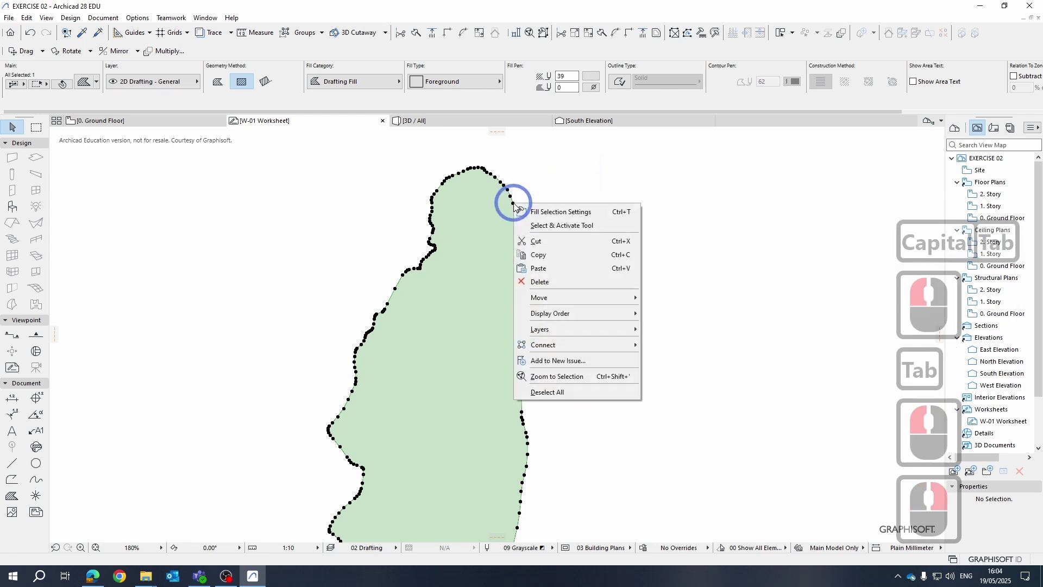
{"action": "mouse_move", "coordinate": [568, 315]}
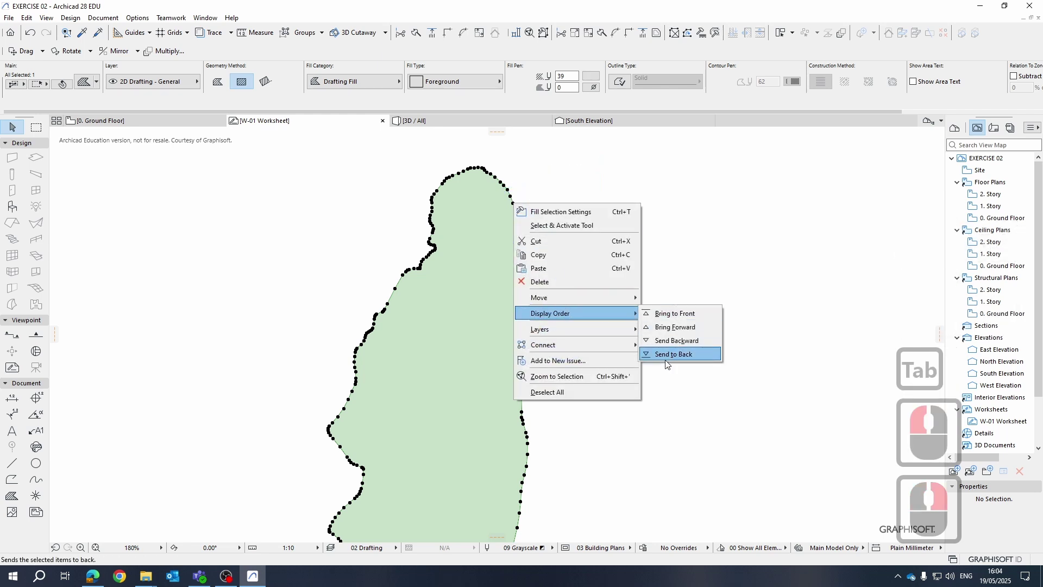
{"action": "left_click_drag", "start_coordinate": [667, 364], "coordinate": [685, 333]}
{"action": "left_click", "coordinate": [683, 353]}
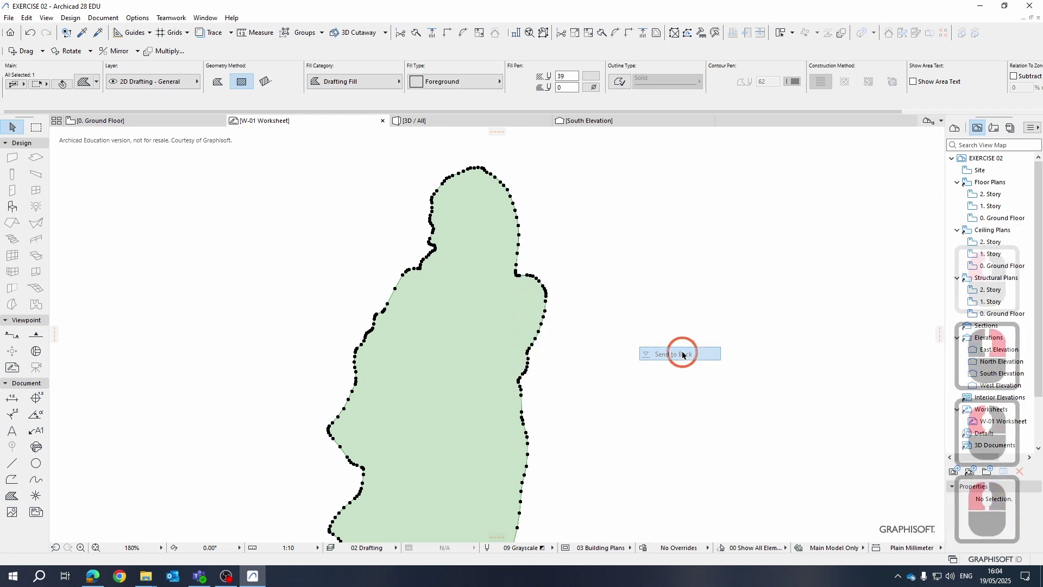
Send the figure's fill to the back of the display order, behind the contour and inner lines.
{"action": "left_click", "coordinate": [563, 310]}
{"action": "left_click", "coordinate": [546, 308]}
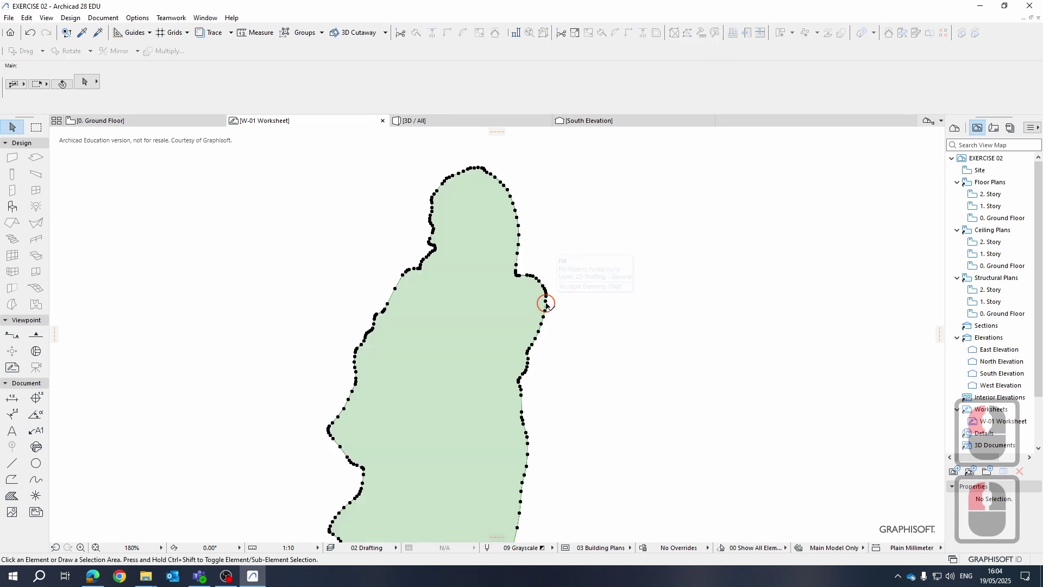
{"action": "right_click", "coordinate": [548, 308]}
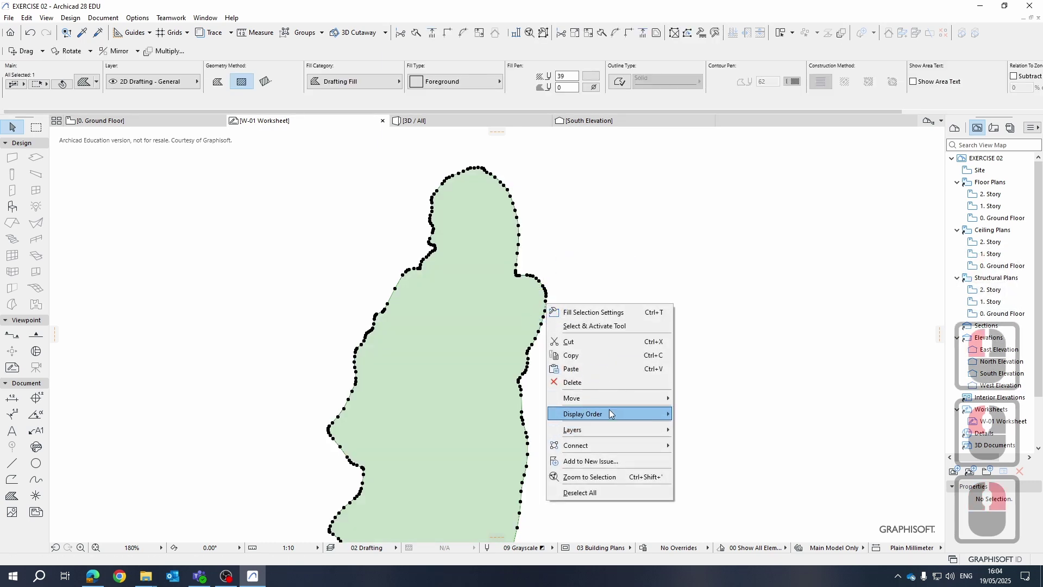
{"action": "mouse_move", "coordinate": [611, 410]}
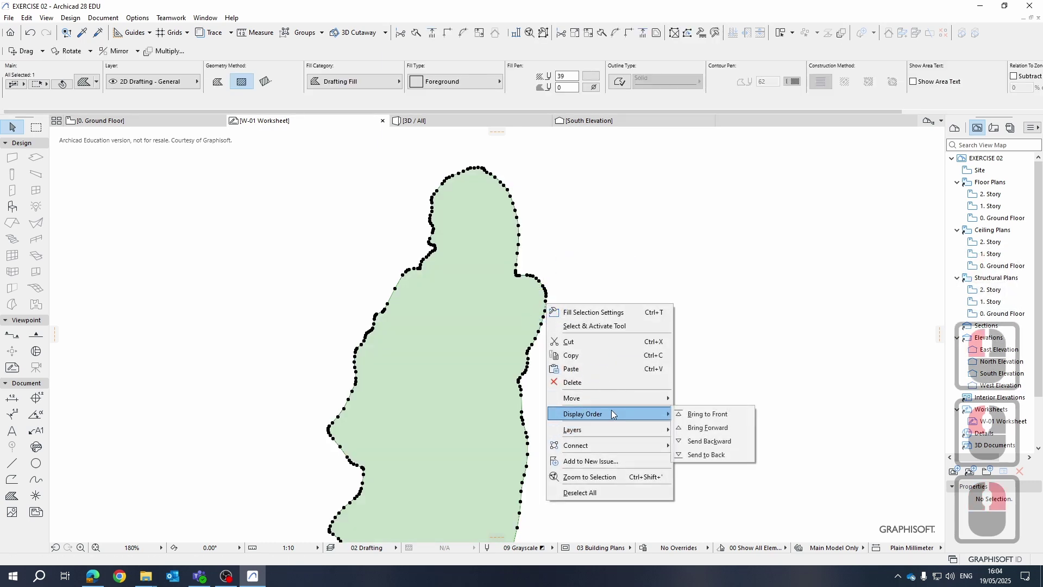
{"action": "left_click", "coordinate": [715, 455]}
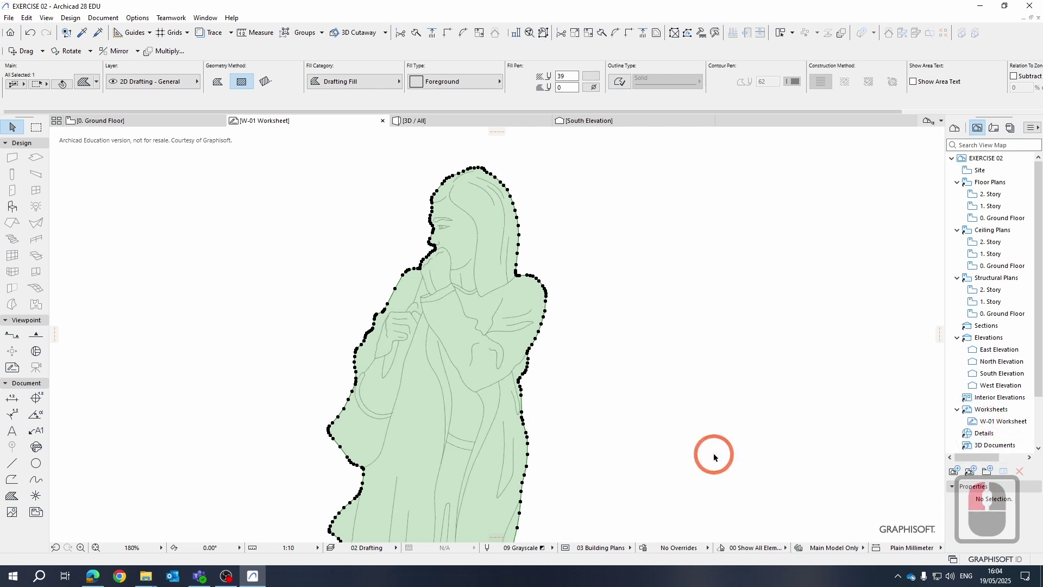
{"action": "left_click", "coordinate": [672, 288]}
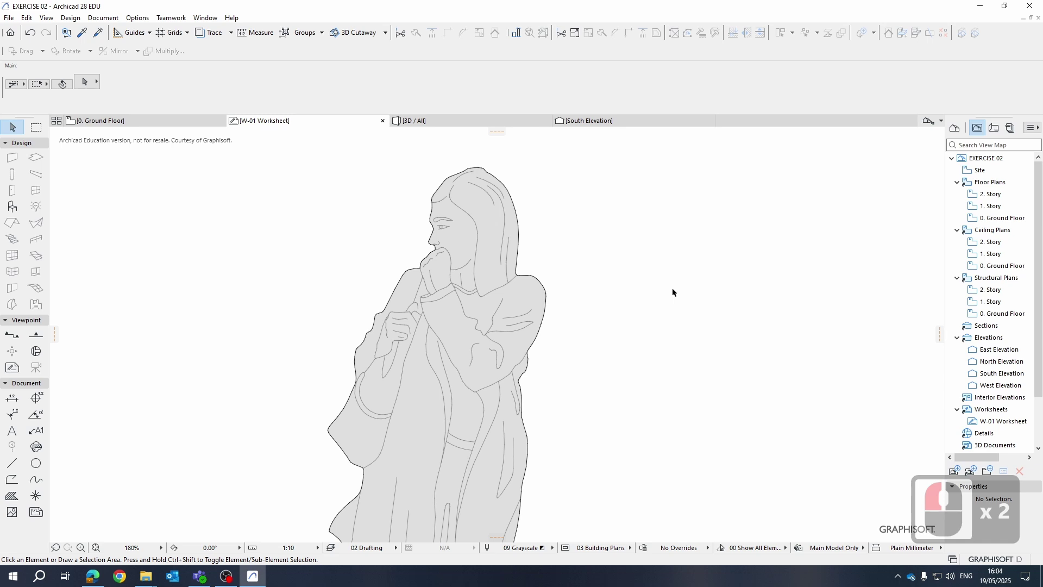
Examine the whole filled figure in part 01, from the head down to the shoes.
{"action": "left_click", "coordinate": [621, 244]}
{"action": "scroll", "coordinate": [621, 244], "scroll_direction": "down", "scroll_amount": 4}
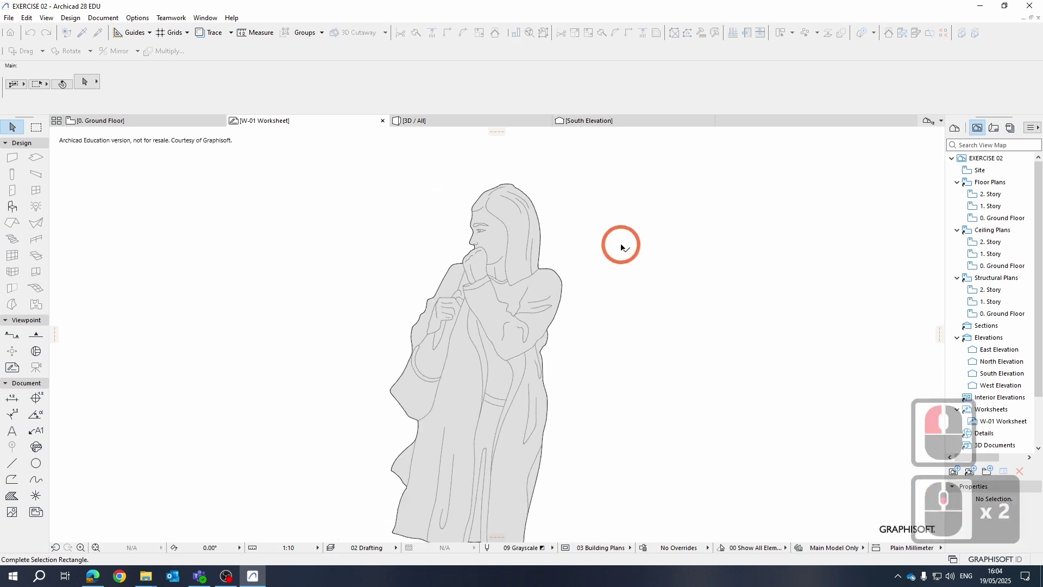
{"action": "left_click", "coordinate": [764, 288]}
{"action": "left_click", "coordinate": [199, 577]}
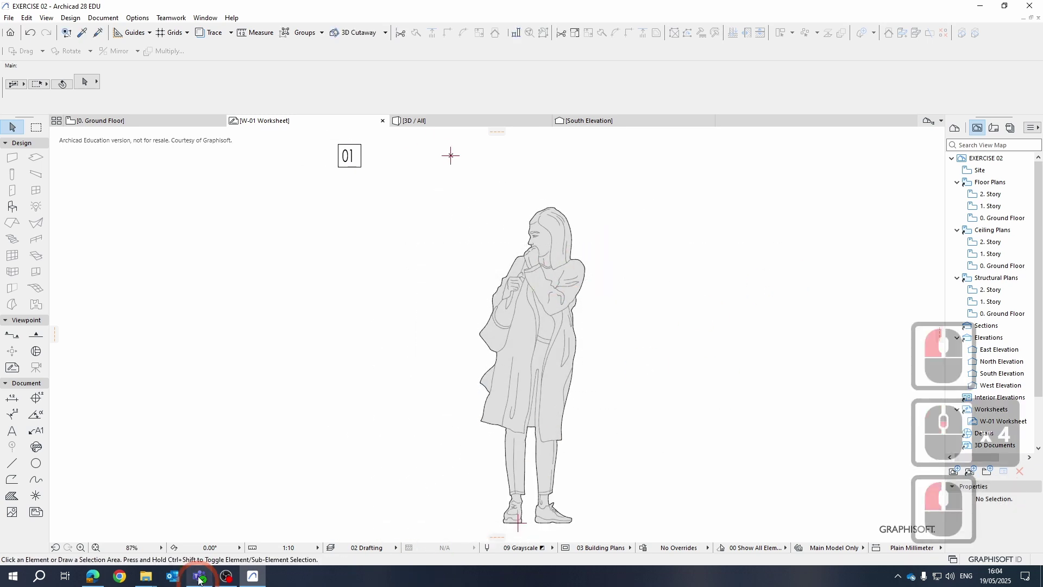
{"action": "middle_click_drag", "start_coordinate": [639, 380], "coordinate": [624, 375]}
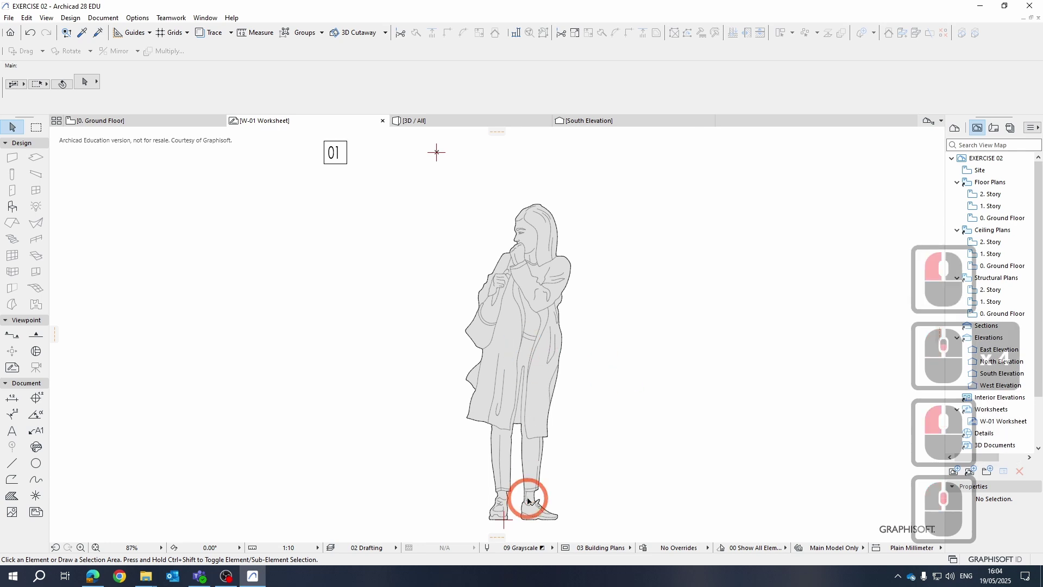
{"action": "scroll", "coordinate": [530, 493], "scroll_direction": "up", "scroll_amount": 3}
{"action": "middle_click_drag", "start_coordinate": [613, 287], "coordinate": [611, 321]}
{"action": "scroll", "coordinate": [600, 281], "scroll_direction": "down", "scroll_amount": 4}
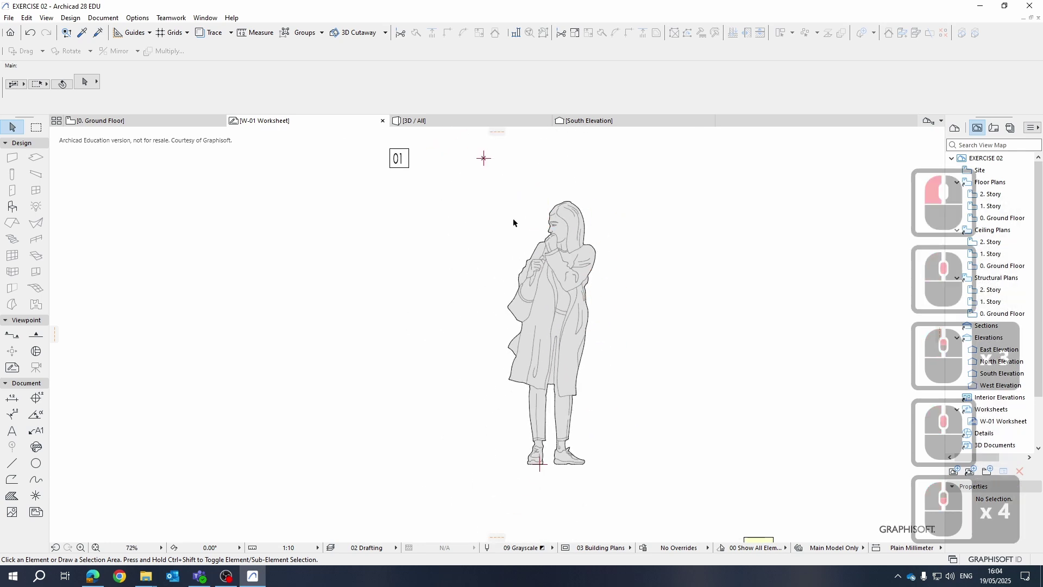
Select all of the figure's lines and fill in part 01, excluding the two lines of the cross marker at its feet.
{"action": "left_click", "coordinate": [463, 182]}
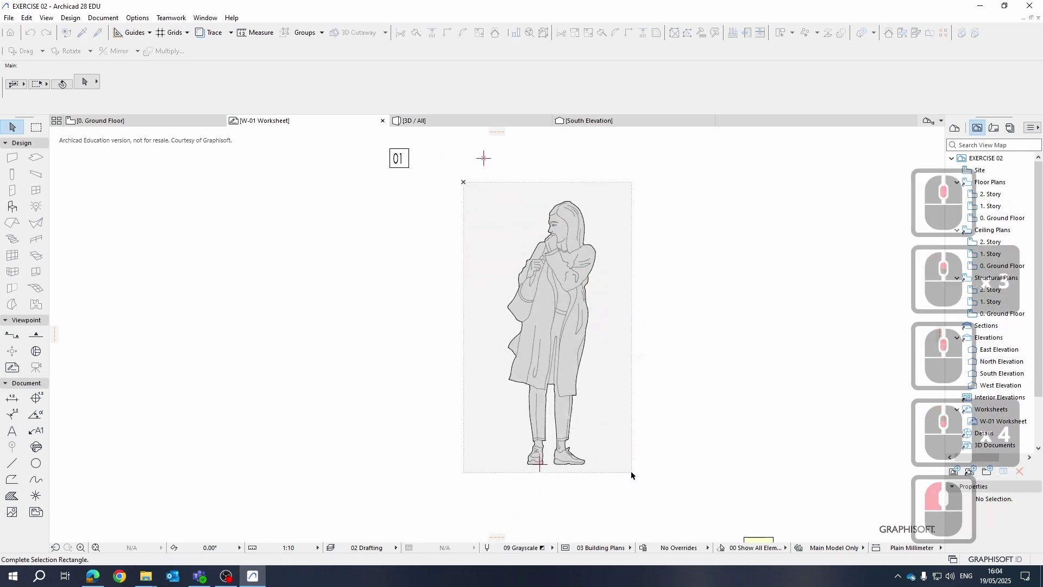
{"action": "left_click", "coordinate": [630, 470]}
{"action": "scroll", "coordinate": [544, 478], "scroll_direction": "up", "scroll_amount": 3}
{"action": "scroll", "coordinate": [544, 477], "scroll_direction": "up", "scroll_amount": 12}
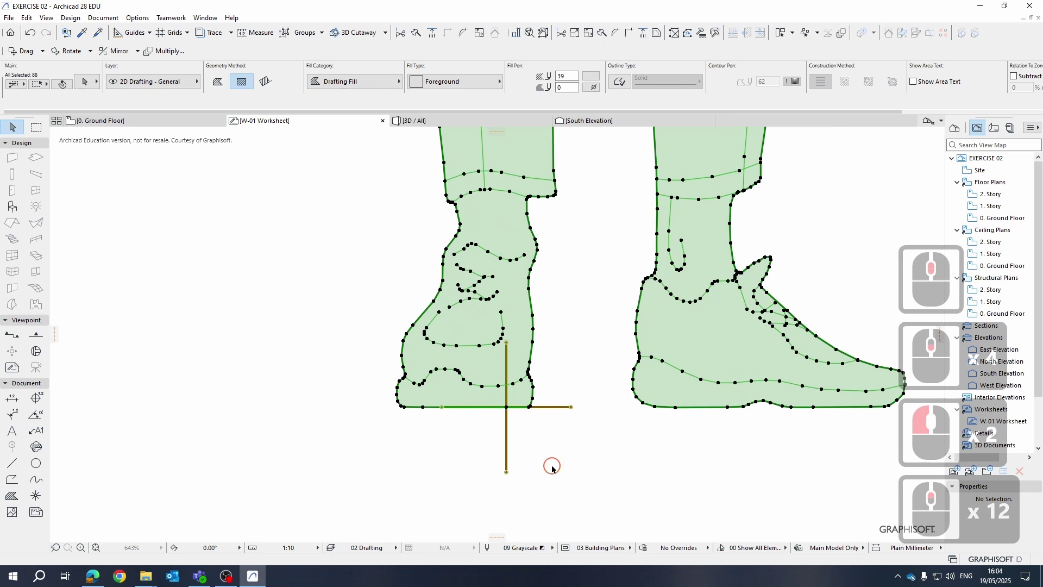
{"action": "left_click", "coordinate": [506, 429], "text": "shift"}
{"action": "left_click", "coordinate": [580, 408], "text": "shift"}
{"action": "scroll", "coordinate": [577, 410], "scroll_direction": "down", "scroll_amount": 7}
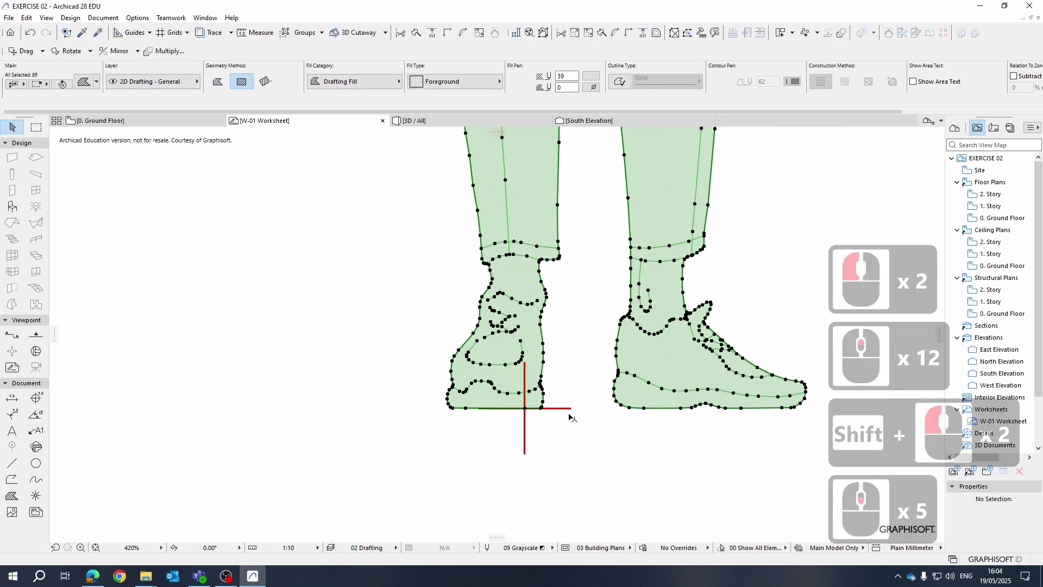
{"action": "middle_click_drag", "start_coordinate": [632, 386], "coordinate": [601, 426]}
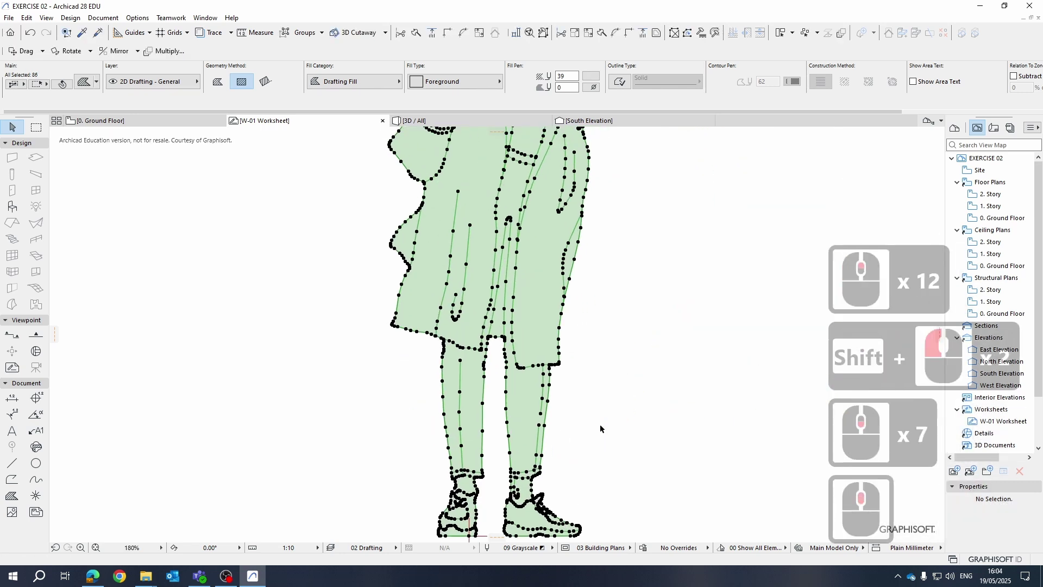
{"action": "scroll", "coordinate": [557, 348], "scroll_direction": "down", "scroll_amount": 4}
{"action": "middle_click_drag", "start_coordinate": [601, 170], "coordinate": [539, 209]}
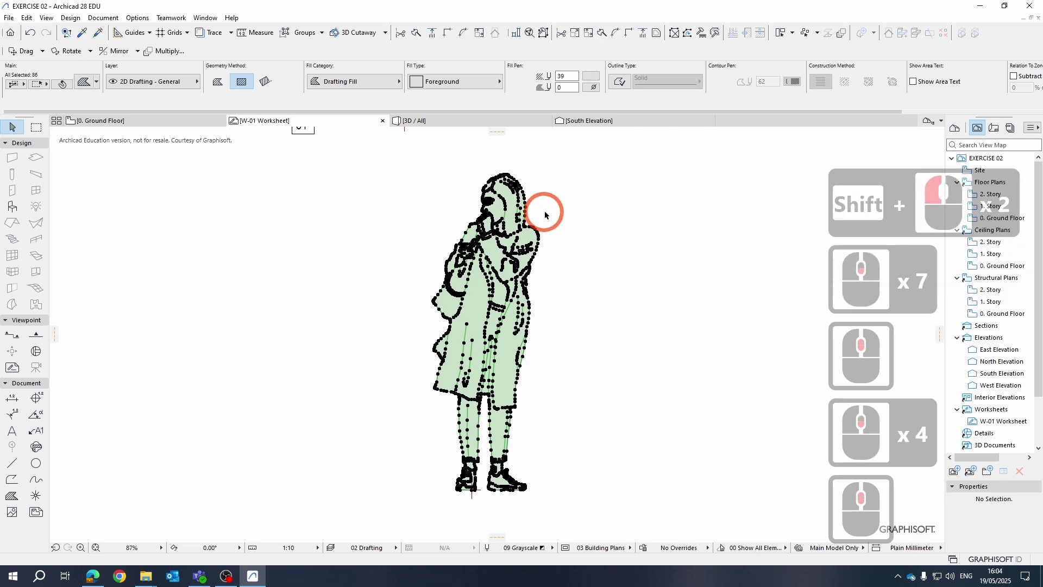
{"action": "scroll", "coordinate": [541, 201], "scroll_direction": "up", "scroll_amount": 5}
{"action": "scroll", "coordinate": [589, 333], "scroll_direction": "down", "scroll_amount": 4}
{"action": "middle_click_drag", "start_coordinate": [589, 333], "coordinate": [519, 306]}
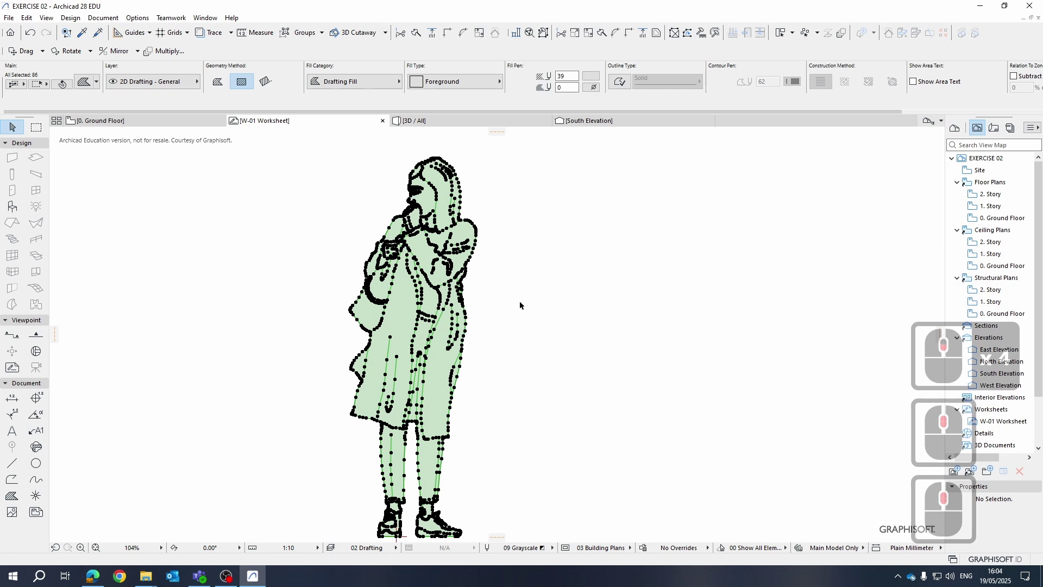
{"action": "middle_click", "coordinate": [519, 305]}
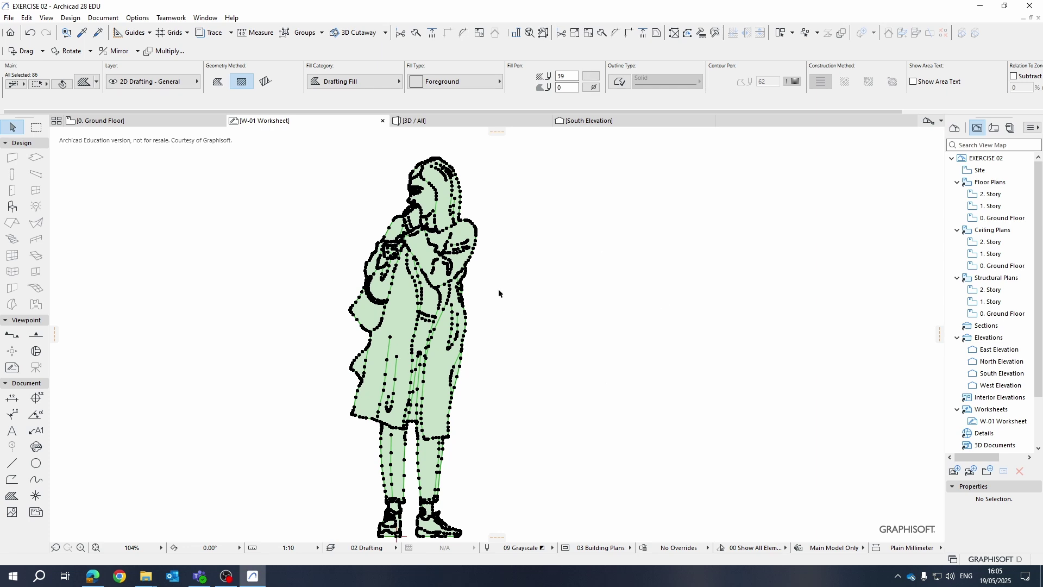
Pick a single inner line near the figure's elbow, then clear the selection.
{"action": "left_click", "coordinate": [447, 284]}
{"action": "left_click", "coordinate": [449, 272]}
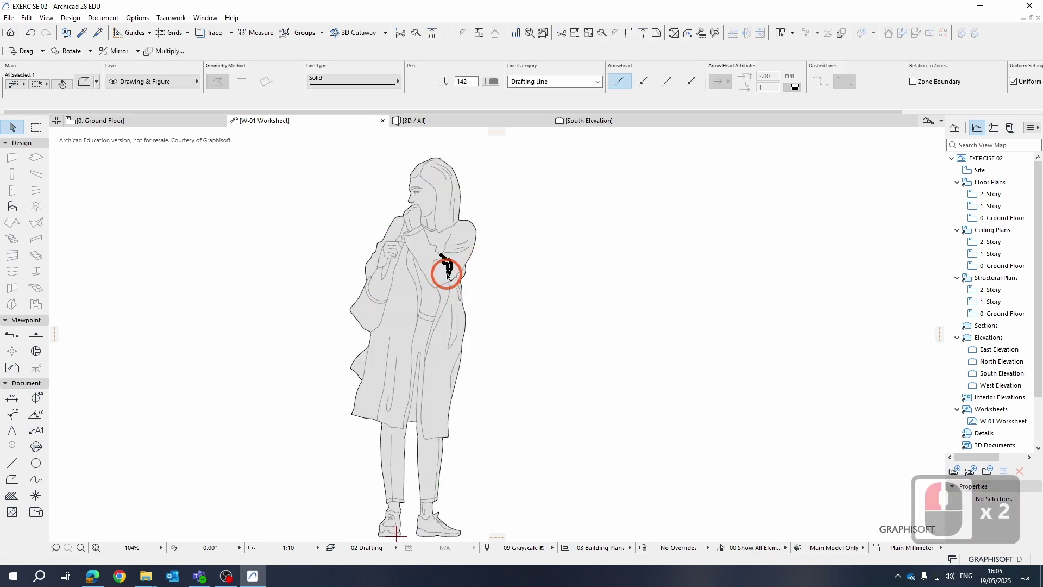
{"action": "key", "text": "Escape"}
{"action": "left_click", "coordinate": [500, 250]}
{"action": "key", "text": "Escape"}
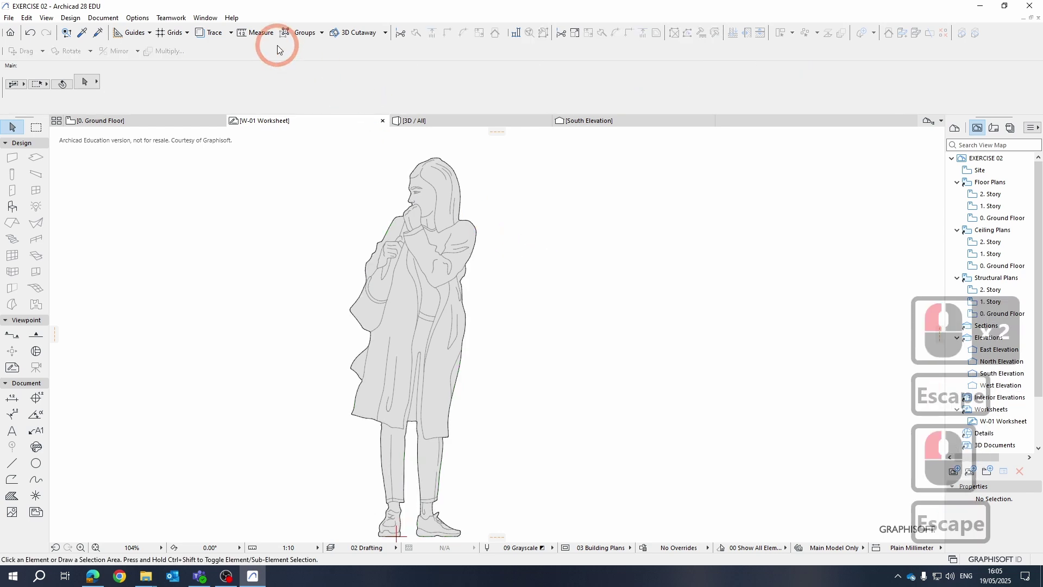
Reselect the complete figure with its fill, leaving both lines of the cross marker by the shoes out of the selection.
{"action": "scroll", "coordinate": [476, 284], "scroll_direction": "down", "scroll_amount": 4}
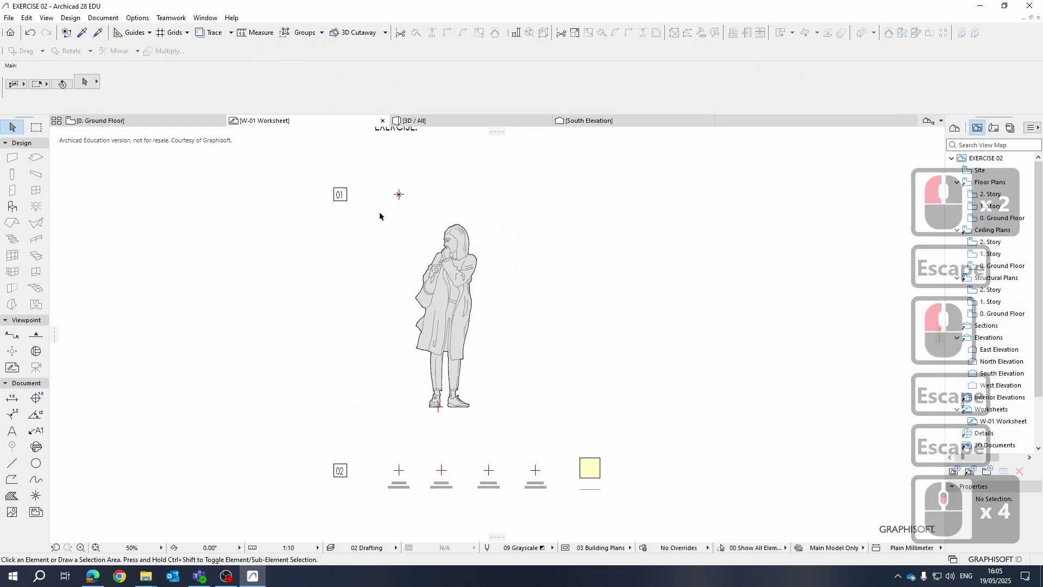
{"action": "left_click_drag", "start_coordinate": [382, 213], "coordinate": [517, 414]}
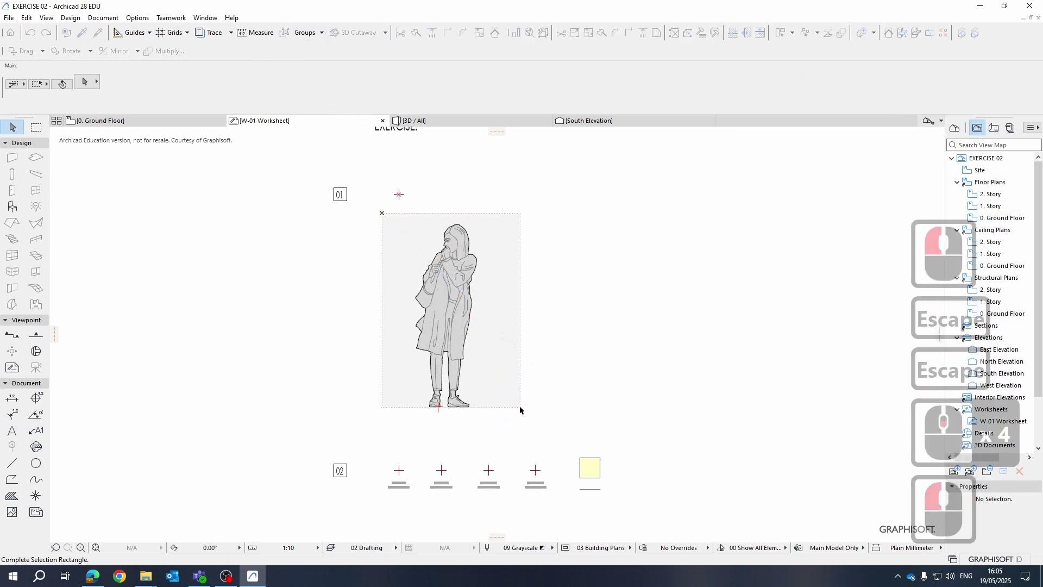
{"action": "left_click", "coordinate": [519, 414]}
{"action": "scroll", "coordinate": [448, 415], "scroll_direction": "up", "scroll_amount": 12}
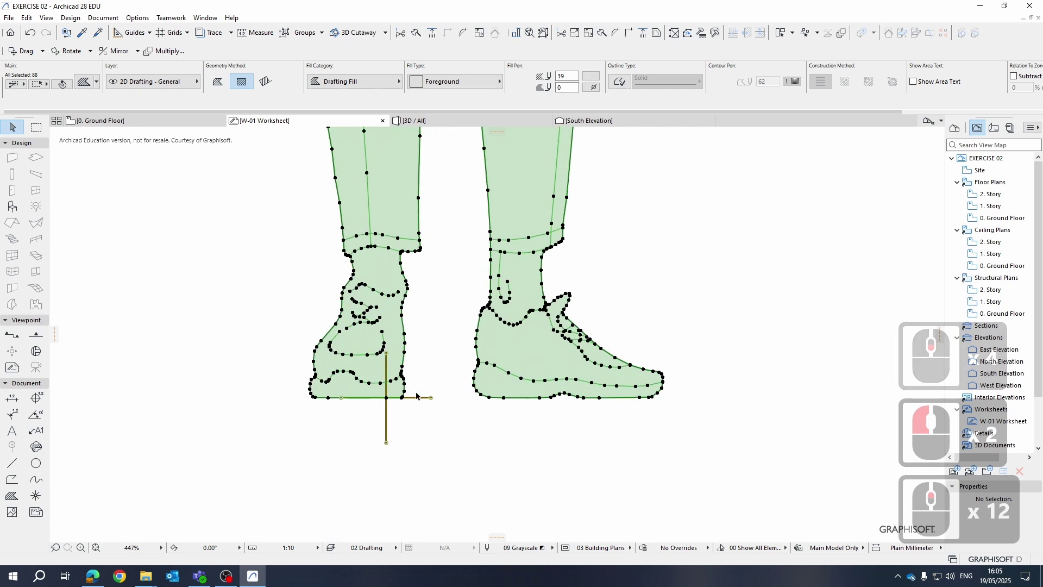
{"action": "left_click", "coordinate": [428, 416], "text": "shift"}
{"action": "left_click", "coordinate": [341, 423], "text": "shift"}
{"action": "scroll", "coordinate": [450, 435], "scroll_direction": "down", "scroll_amount": 4}
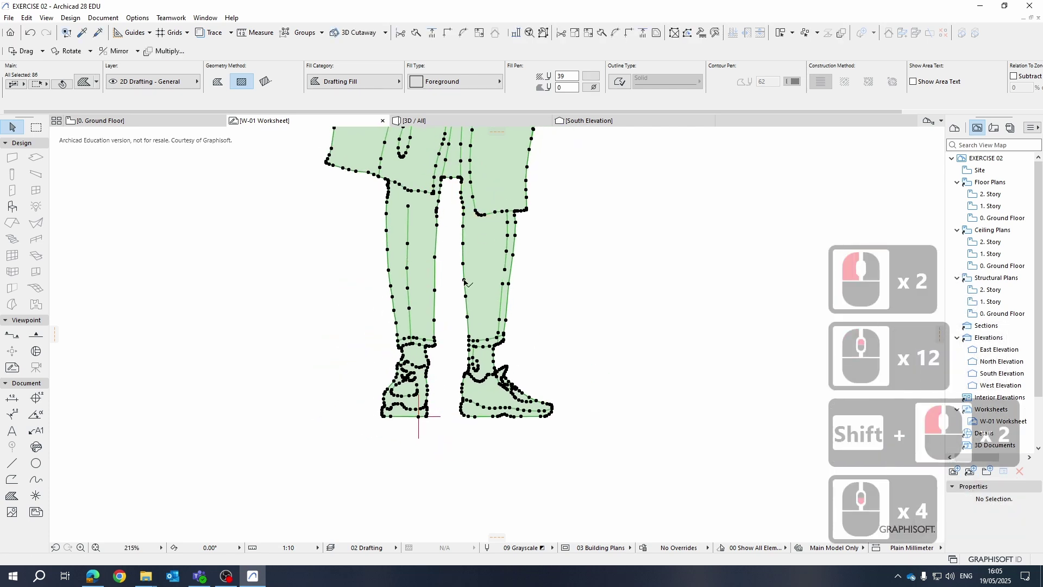
{"action": "middle_click_drag", "start_coordinate": [465, 284], "coordinate": [450, 415]}
{"action": "scroll", "coordinate": [396, 214], "scroll_direction": "down", "scroll_amount": 1}
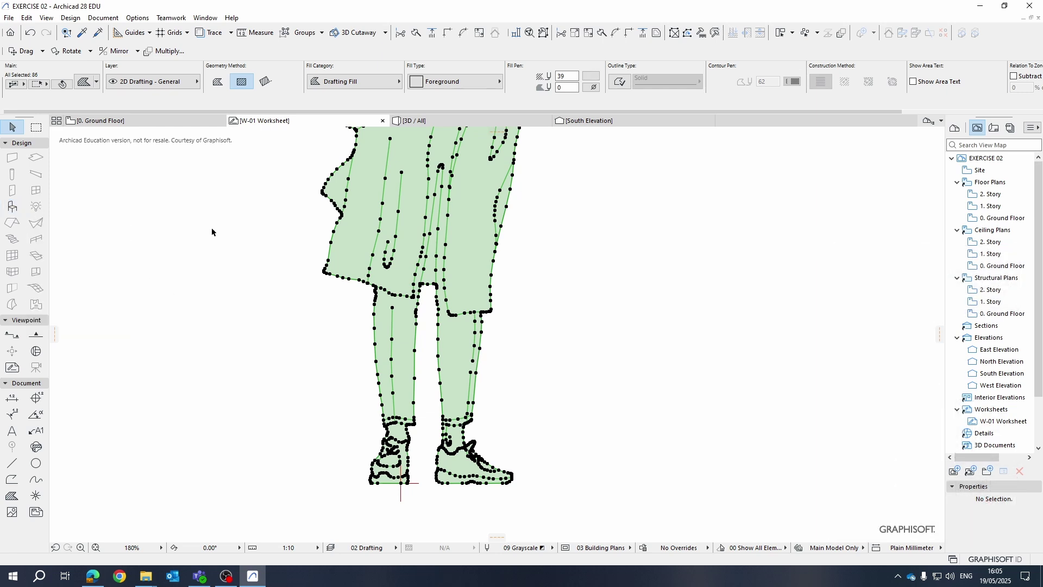
{"action": "scroll", "coordinate": [399, 287], "scroll_direction": "down", "scroll_amount": 3}
{"action": "scroll", "coordinate": [291, 281], "scroll_direction": "down", "scroll_amount": 1}
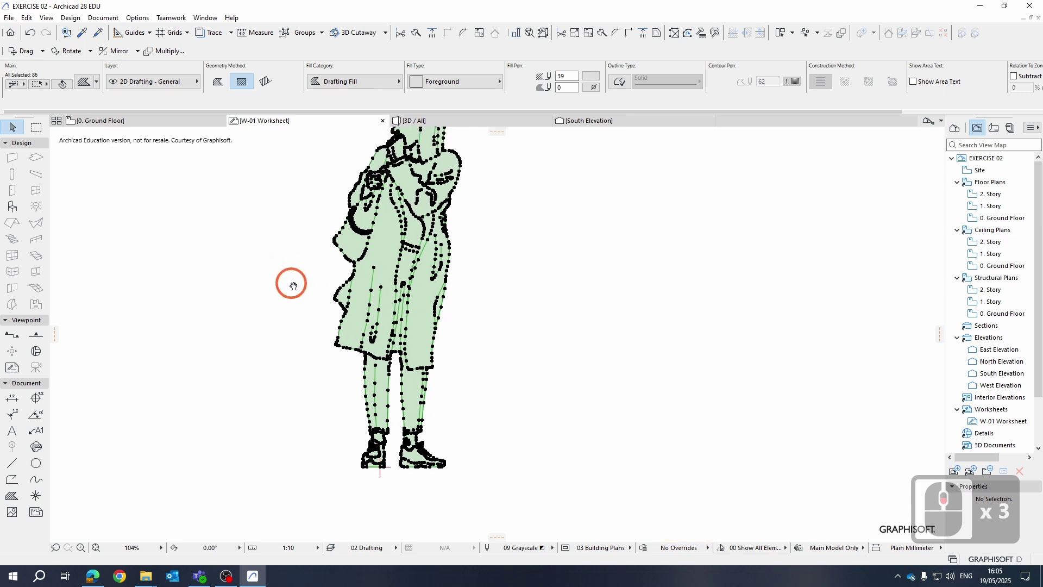
Start saving the selected figure as a library object, with the Embedded Library as its destination.
{"action": "left_click", "coordinate": [9, 18]}
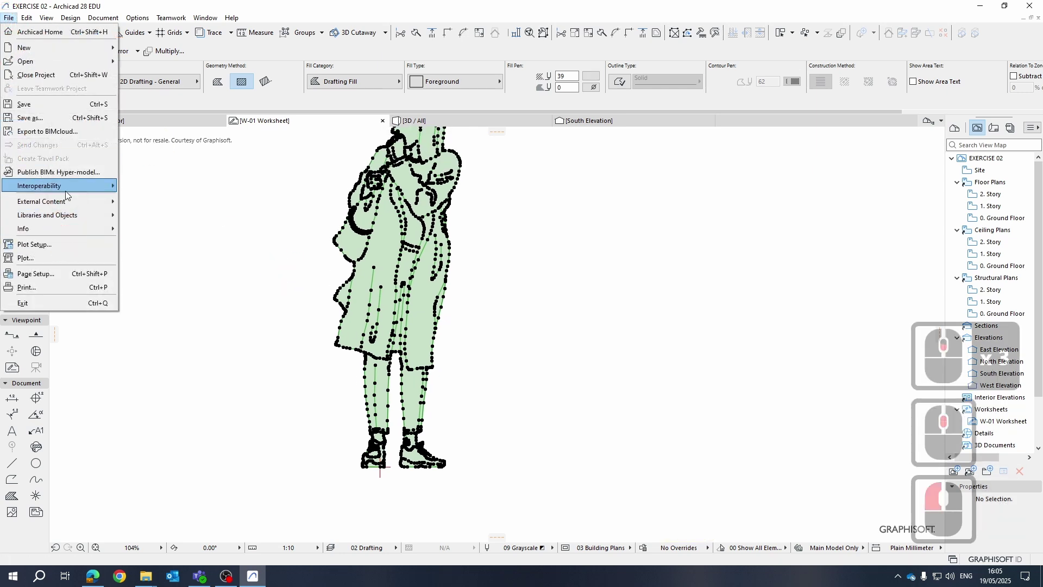
{"action": "mouse_move", "coordinate": [54, 218]}
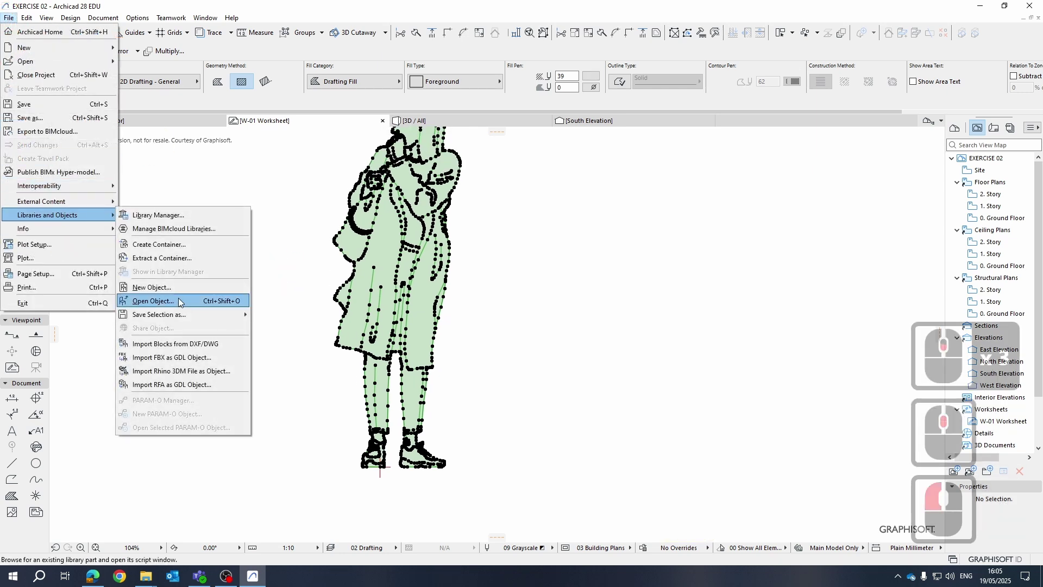
{"action": "mouse_move", "coordinate": [154, 315]}
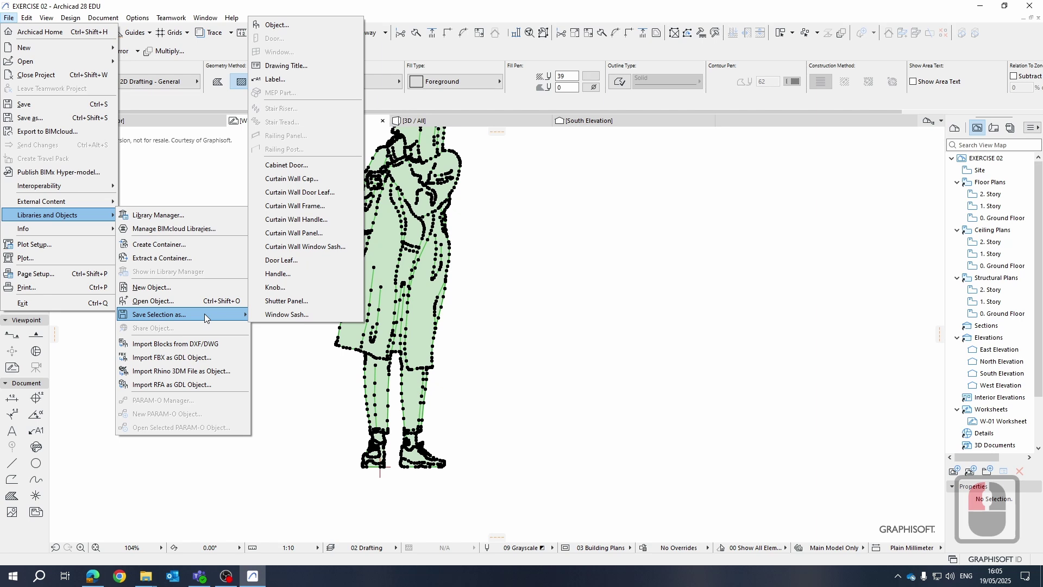
{"action": "left_click", "coordinate": [278, 25]}
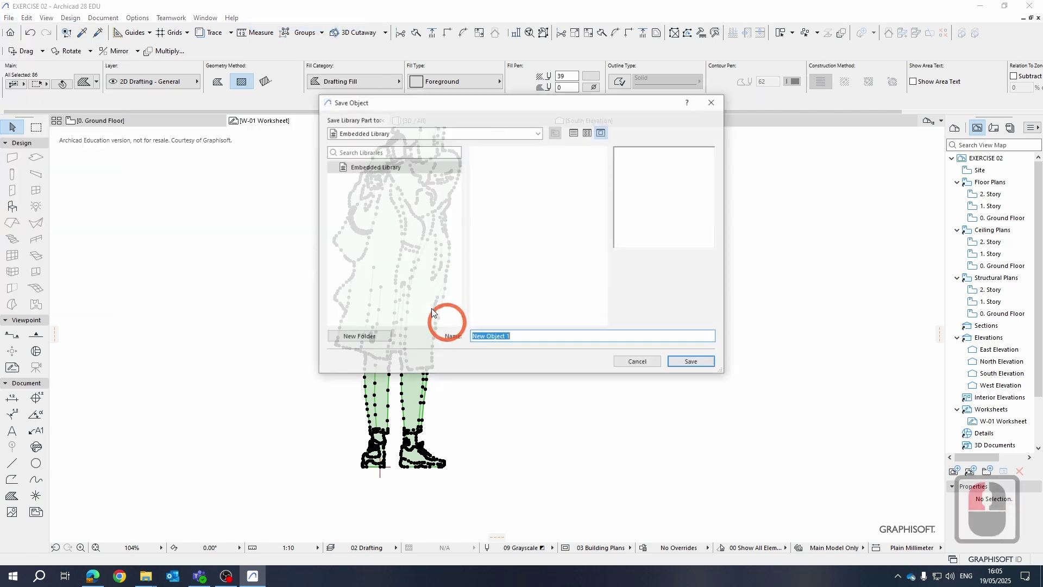
{"action": "left_click_drag", "start_coordinate": [478, 103], "coordinate": [614, 218]}
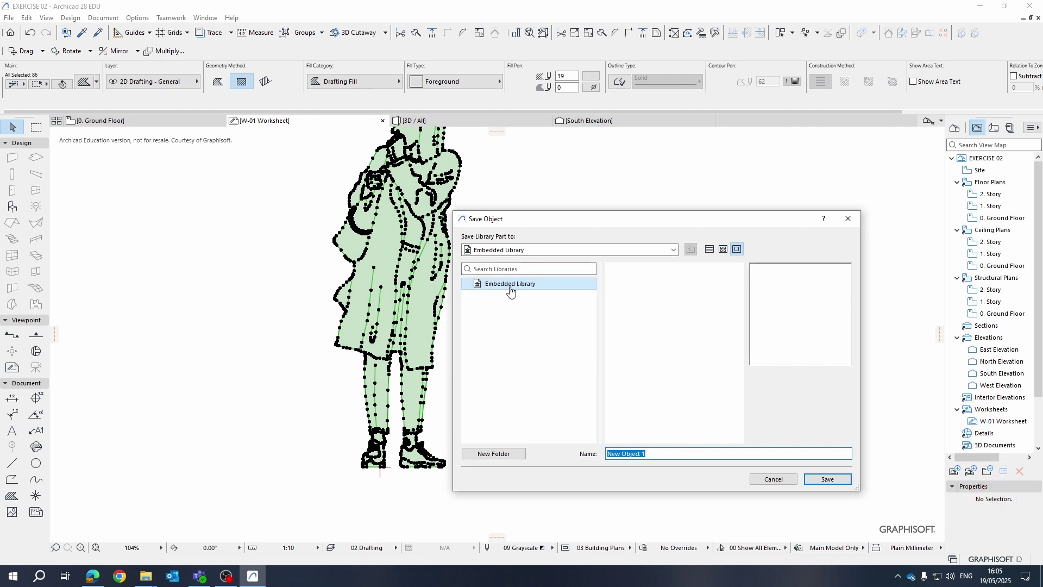
{"action": "left_click", "coordinate": [673, 250]}
{"action": "left_click", "coordinate": [479, 272]}
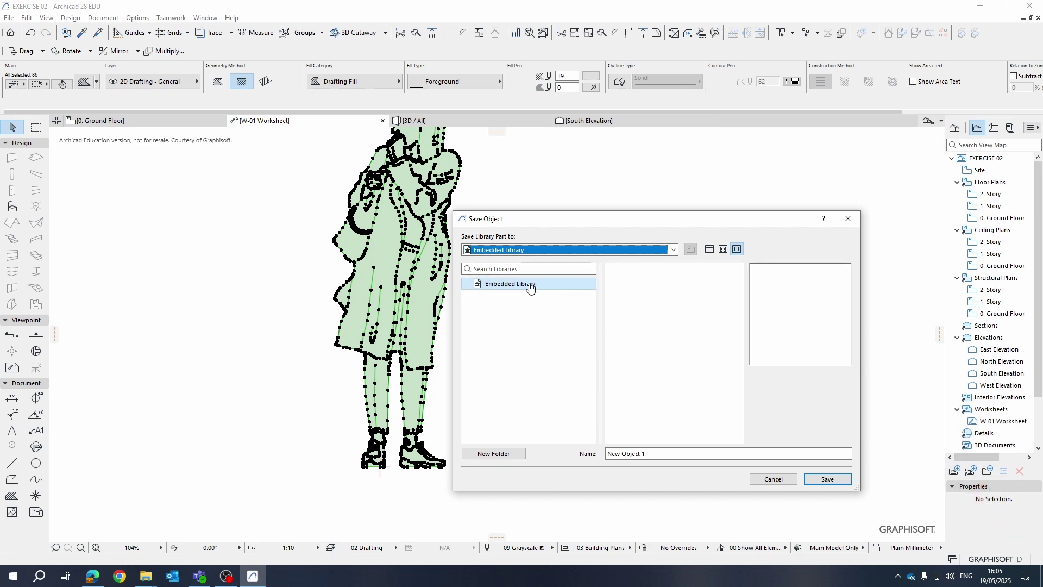
{"action": "left_click_drag", "start_coordinate": [579, 219], "coordinate": [518, 198]}
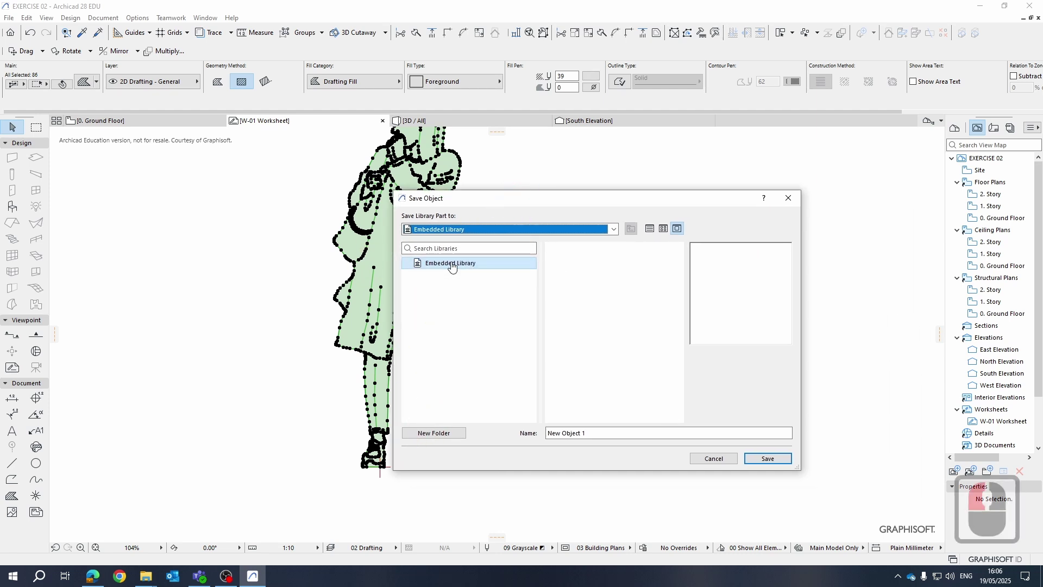
Create a new folder named "2D items" inside the Embedded Library.
{"action": "left_click", "coordinate": [434, 433]}
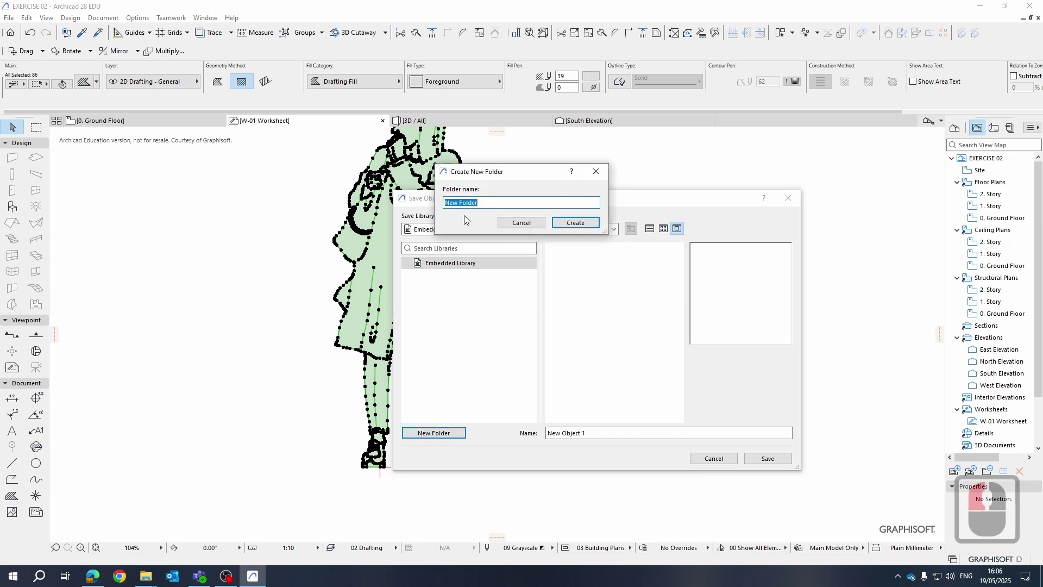
{"action": "type", "text": "2D iTEMS"}
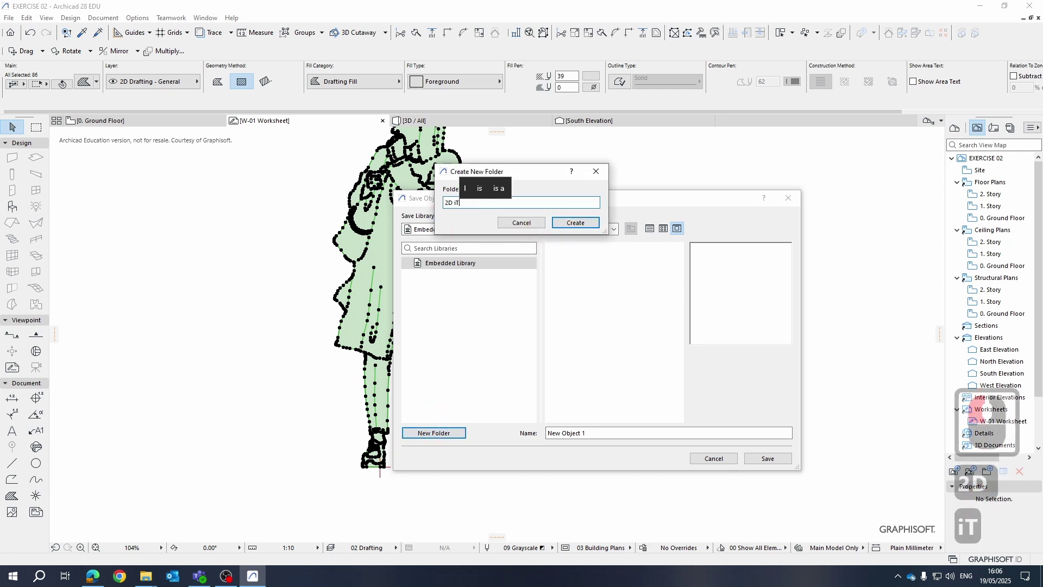
{"action": "key", "text": "BackSpace"}
{"action": "key", "text": "BackSpace"}
{"action": "key", "text": "BackSpace"}
{"action": "key", "text": "BackSpace"}
{"action": "key", "text": "BackSpace"}
{"action": "key", "text": "Caps_Lock"}
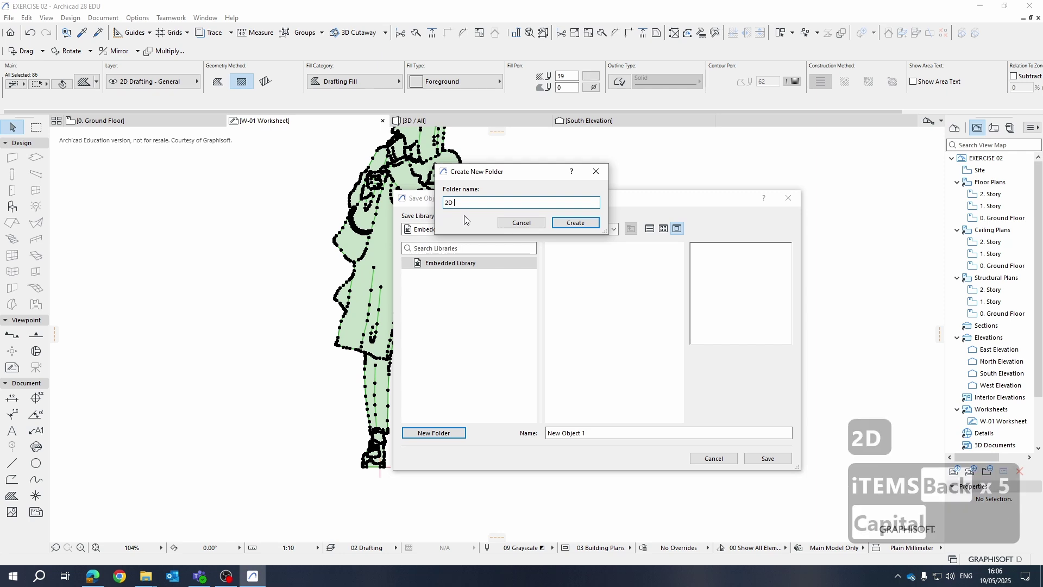
{"action": "type", "text": "items"}
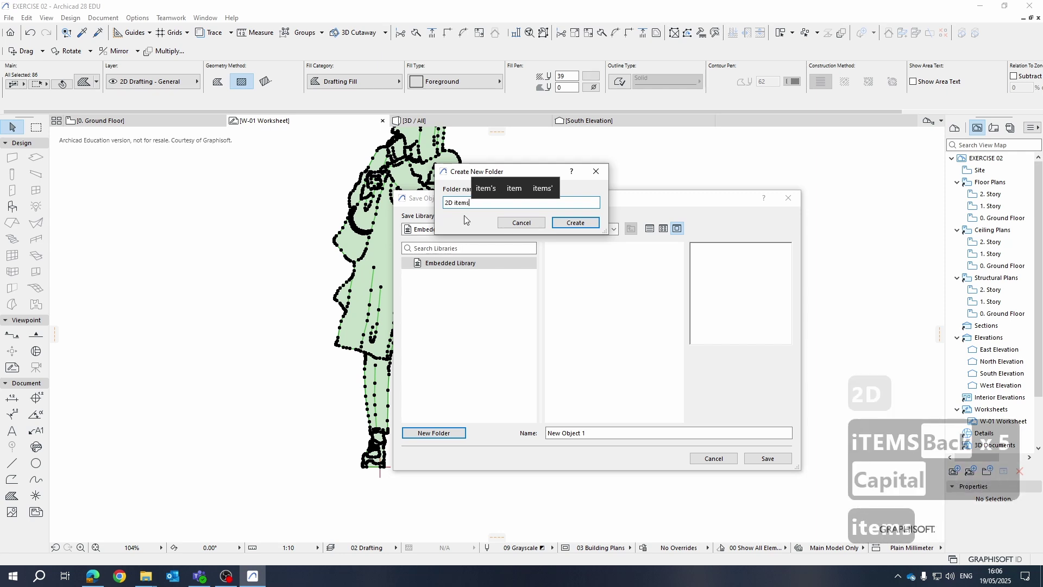
{"action": "key", "text": "Right"}
{"action": "key", "text": "Right"}
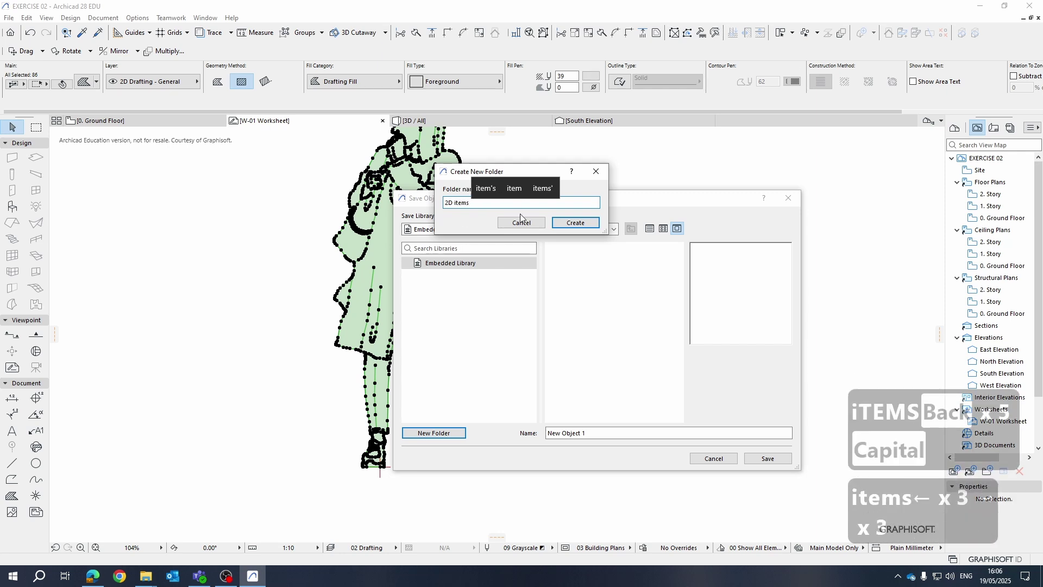
{"action": "left_click", "coordinate": [582, 227]}
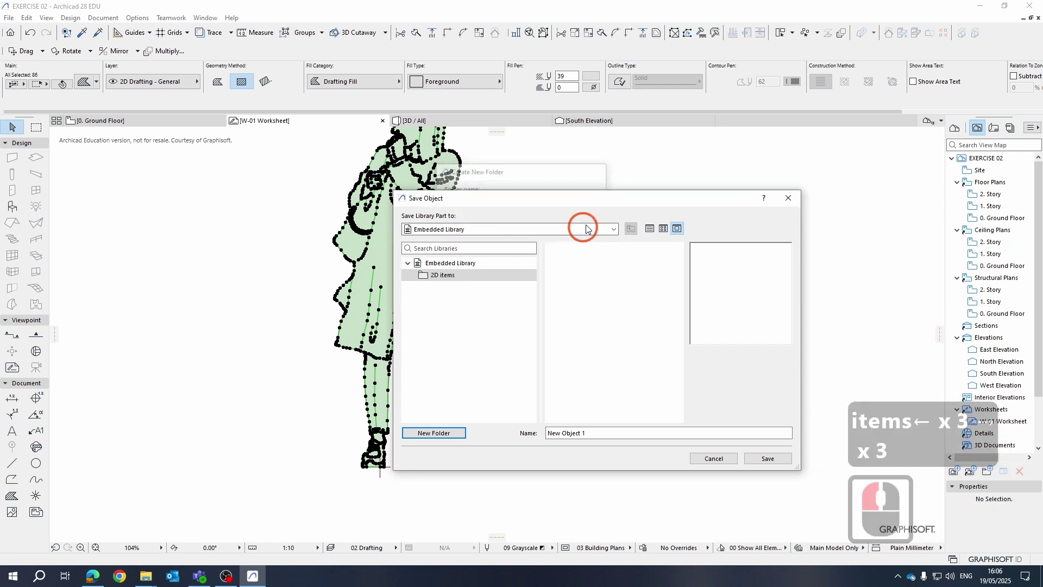
Save the figure as the object "Person 1" in the 2D items folder, accept its default basic settings and clear the selection.
{"action": "left_click", "coordinate": [442, 281]}
{"action": "left_click", "coordinate": [603, 432]}
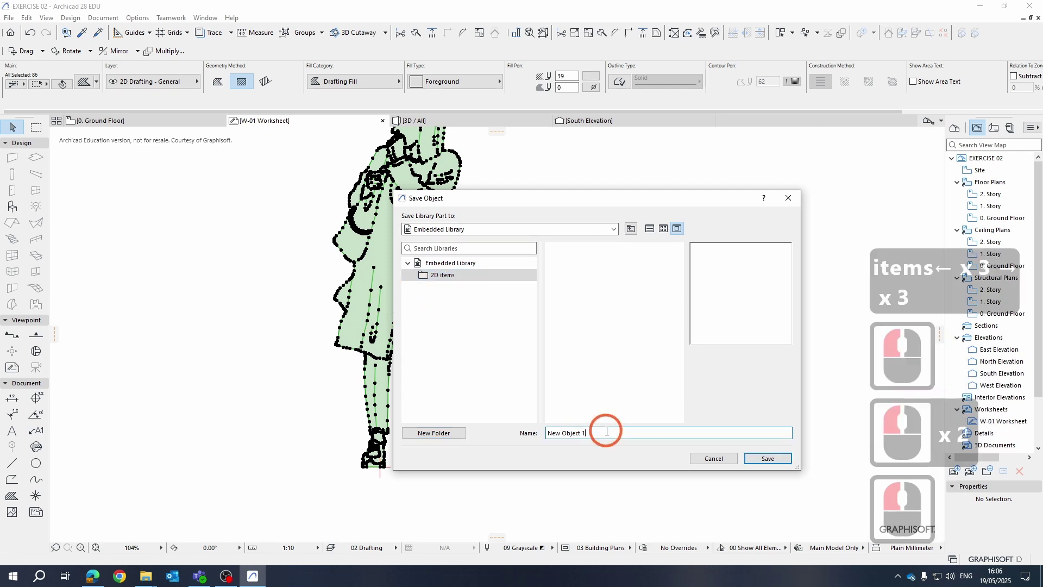
{"action": "left_click", "coordinate": [539, 433]}
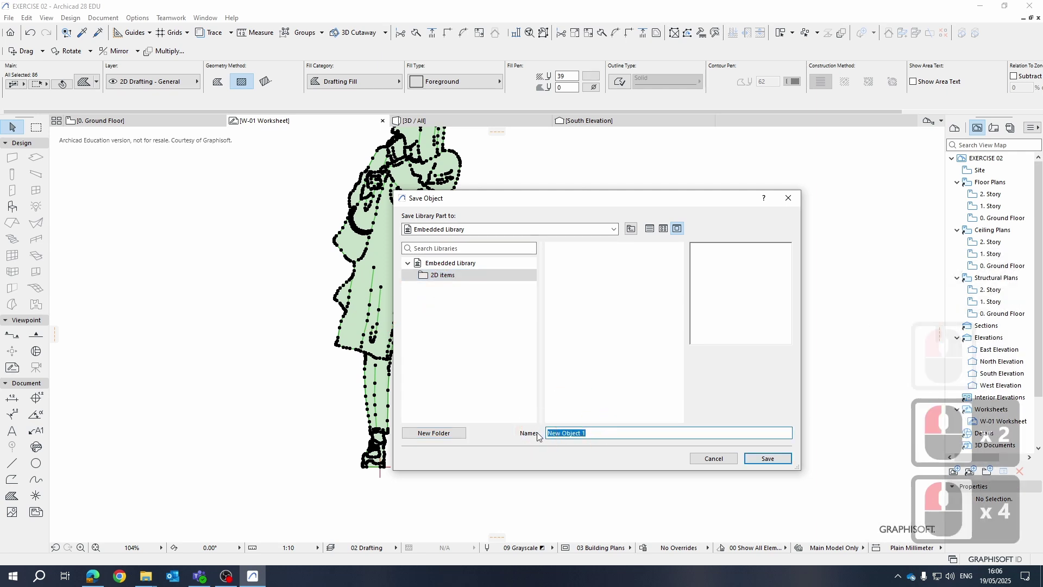
{"action": "type", "text": "Person"}
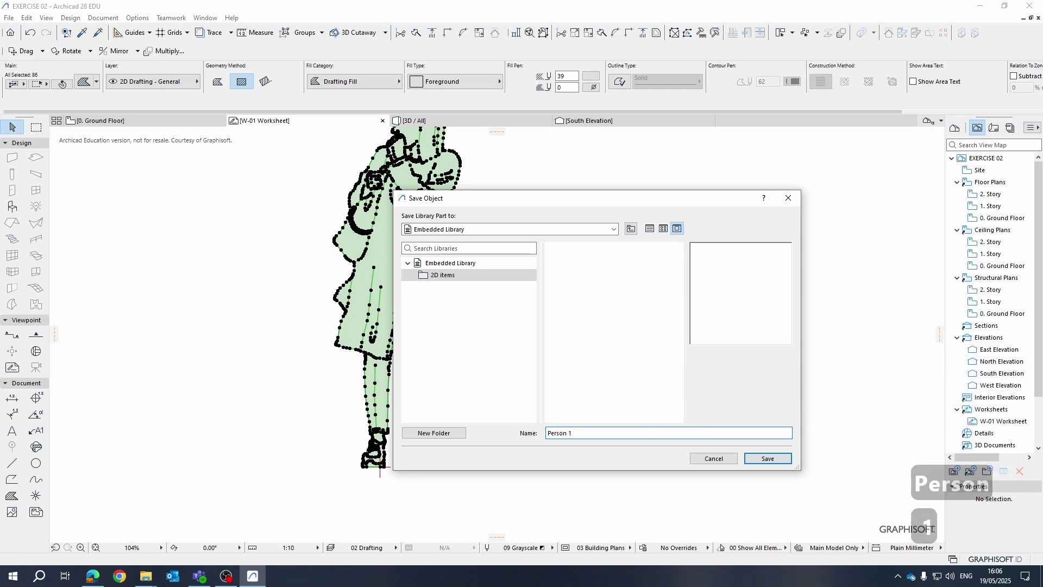
{"action": "left_click", "coordinate": [768, 459]}
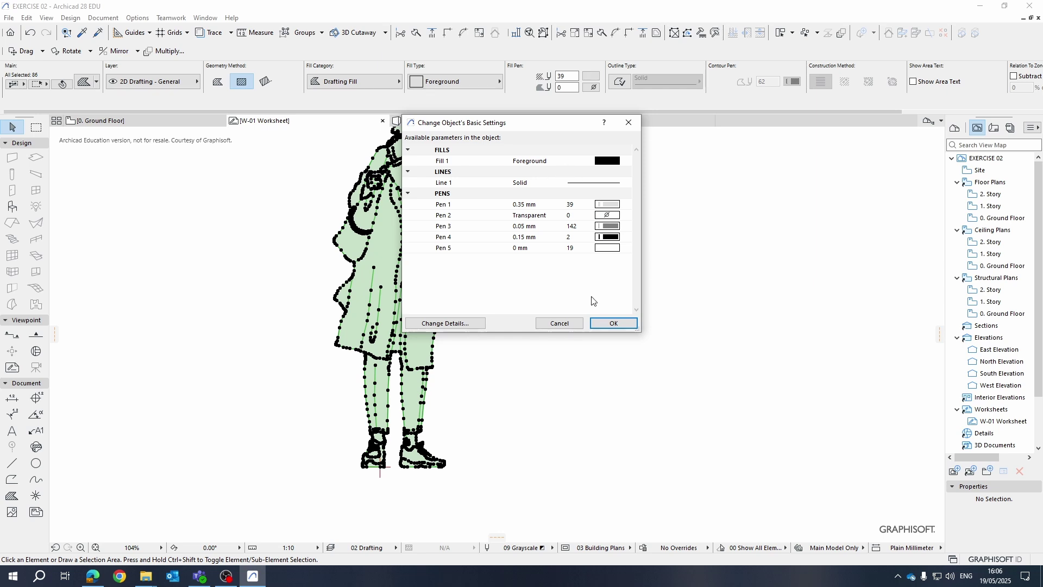
{"action": "left_click", "coordinate": [611, 323]}
{"action": "left_click", "coordinate": [483, 271]}
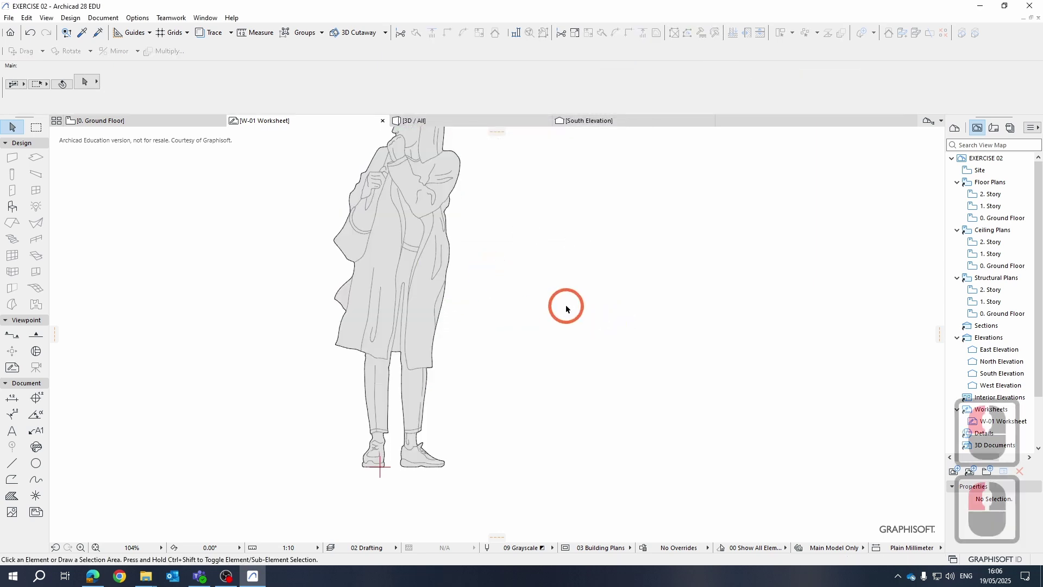
Delete the figure's original fill and lines from part 01, including the leftover shoe lines, but keep the cross marker.
{"action": "scroll", "coordinate": [479, 222], "scroll_direction": "down", "scroll_amount": 5}
{"action": "left_click_drag", "start_coordinate": [449, 212], "coordinate": [583, 361]}
{"action": "key", "text": "Delete"}
{"action": "scroll", "coordinate": [459, 380], "scroll_direction": "up", "scroll_amount": 6}
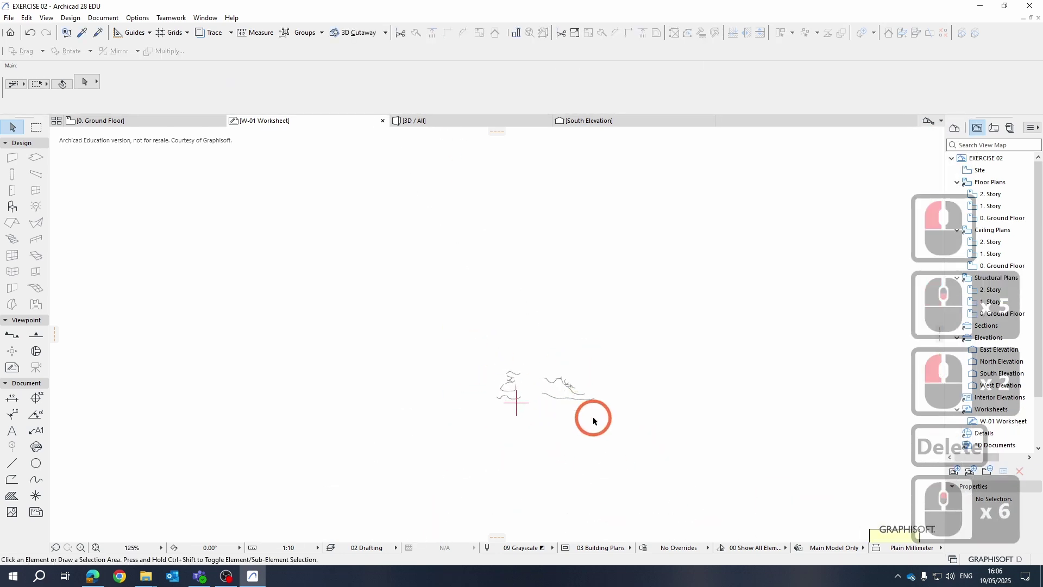
{"action": "mouse_move", "coordinate": [367, 301]}
{"action": "left_mouse_down"}
{"action": "mouse_move", "coordinate": [545, 409]}
{"action": "mouse_move", "coordinate": [640, 421]}
{"action": "left_mouse_up"}
{"action": "key", "text": "Delete"}
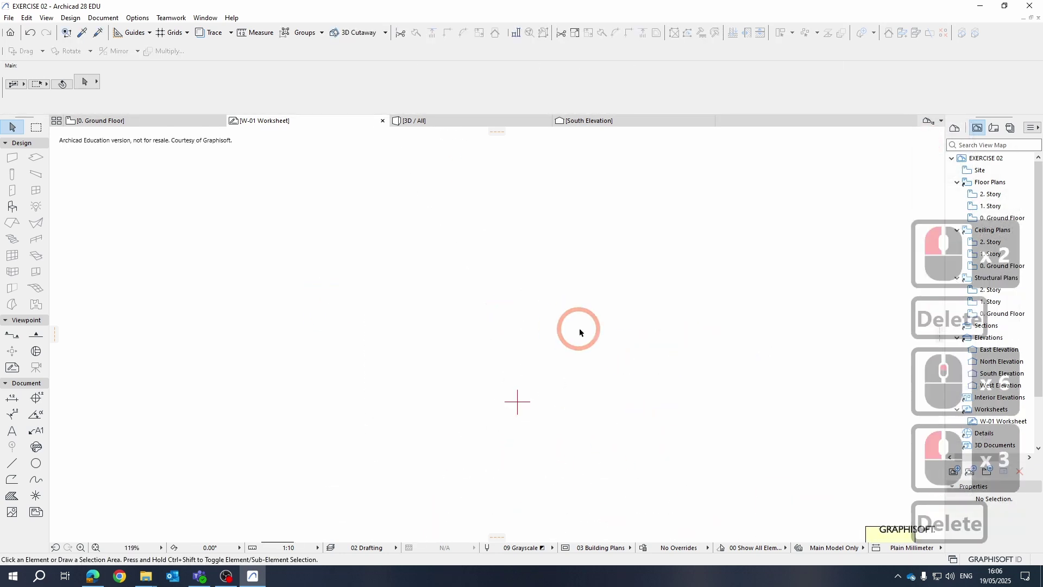
Choose the Person 1 object from the Embedded Library's 2D items folder in the Object tool's default settings.
{"action": "scroll", "coordinate": [584, 337], "scroll_direction": "down", "scroll_amount": 4}
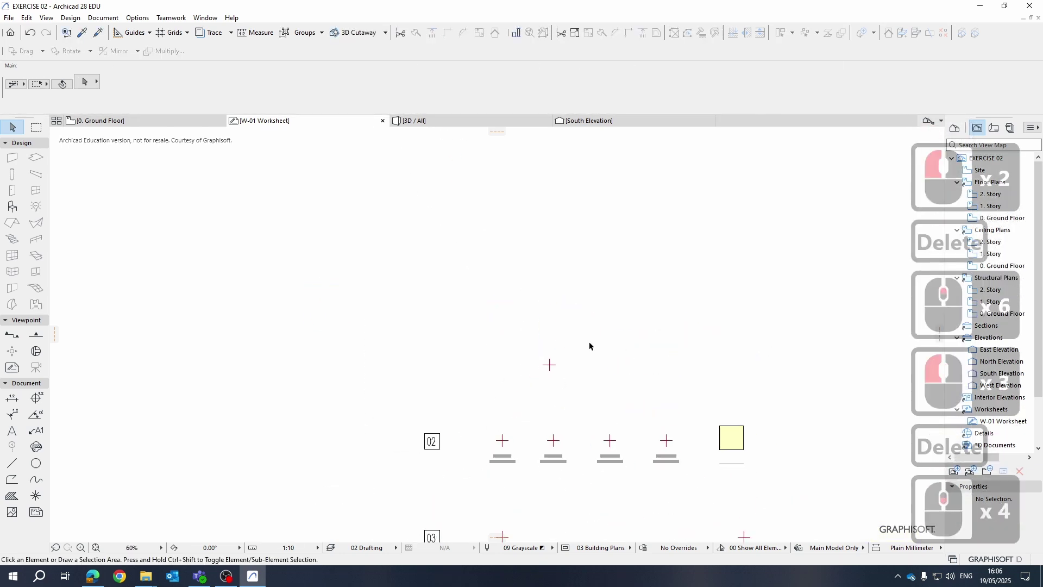
{"action": "left_click", "coordinate": [12, 206]}
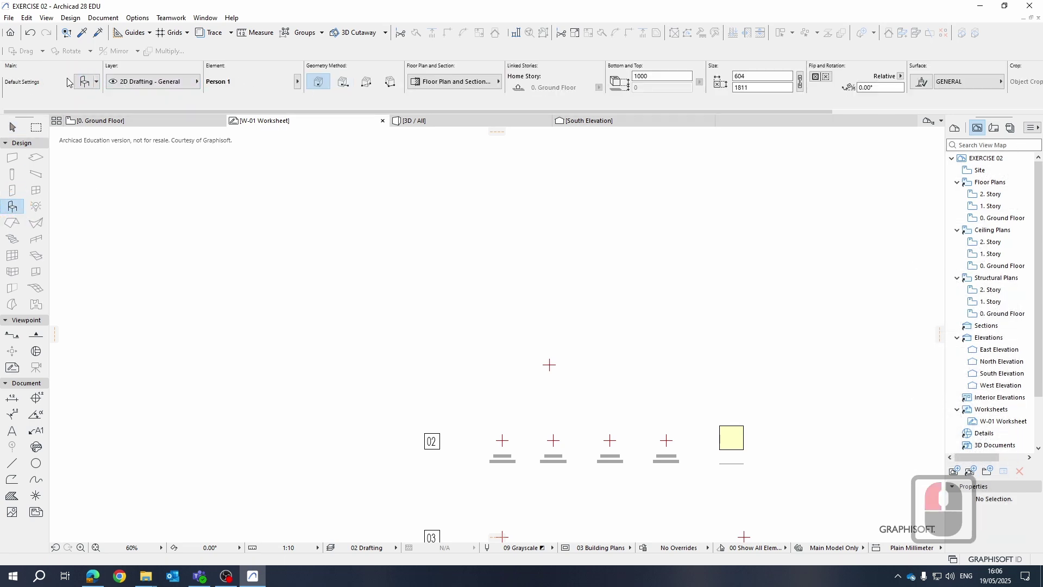
{"action": "left_click", "coordinate": [84, 81]}
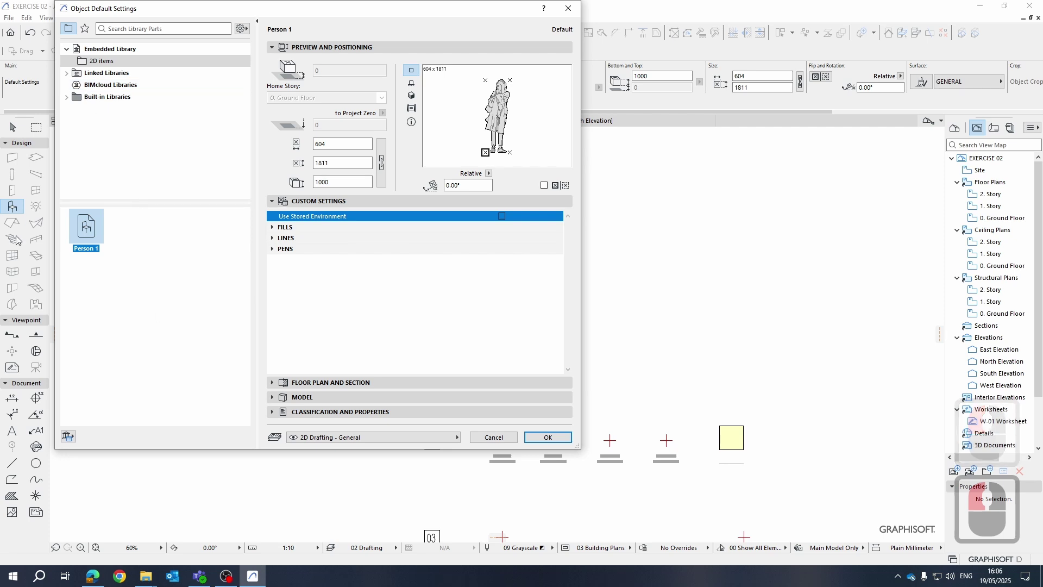
{"action": "left_click", "coordinate": [105, 49]}
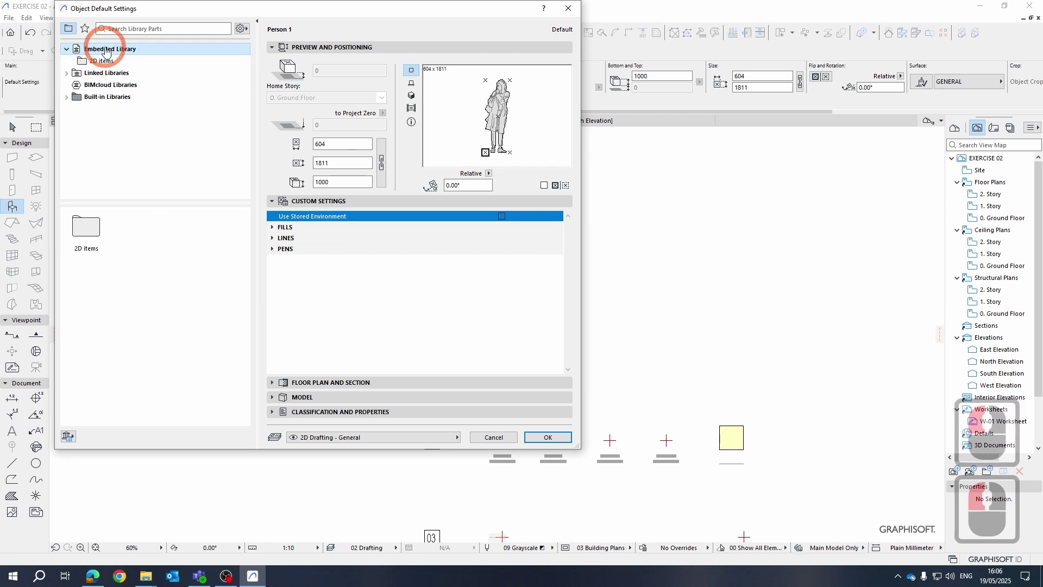
{"action": "double_click", "coordinate": [87, 226]}
{"action": "left_click", "coordinate": [90, 225]}
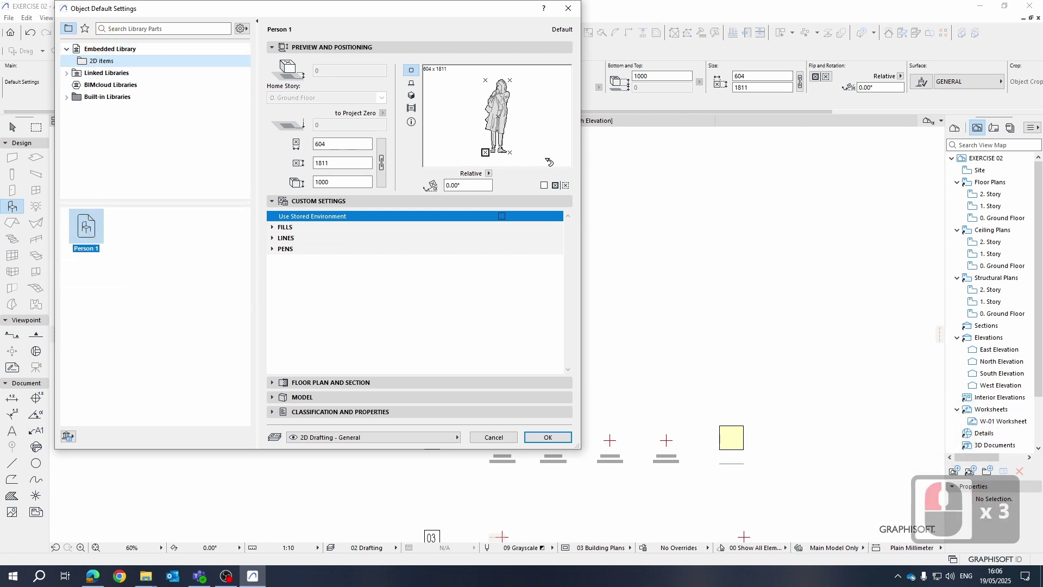
Set Person 1's anchor to the centre of its preview and its rotation to 0°, and accept the settings.
{"action": "left_click", "coordinate": [500, 154]}
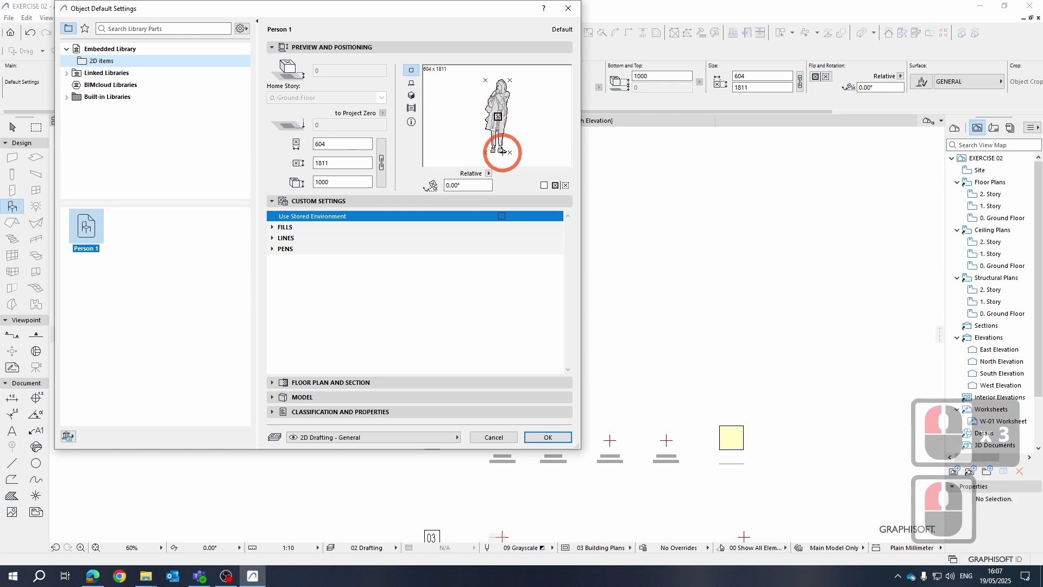
{"action": "left_click", "coordinate": [466, 139]}
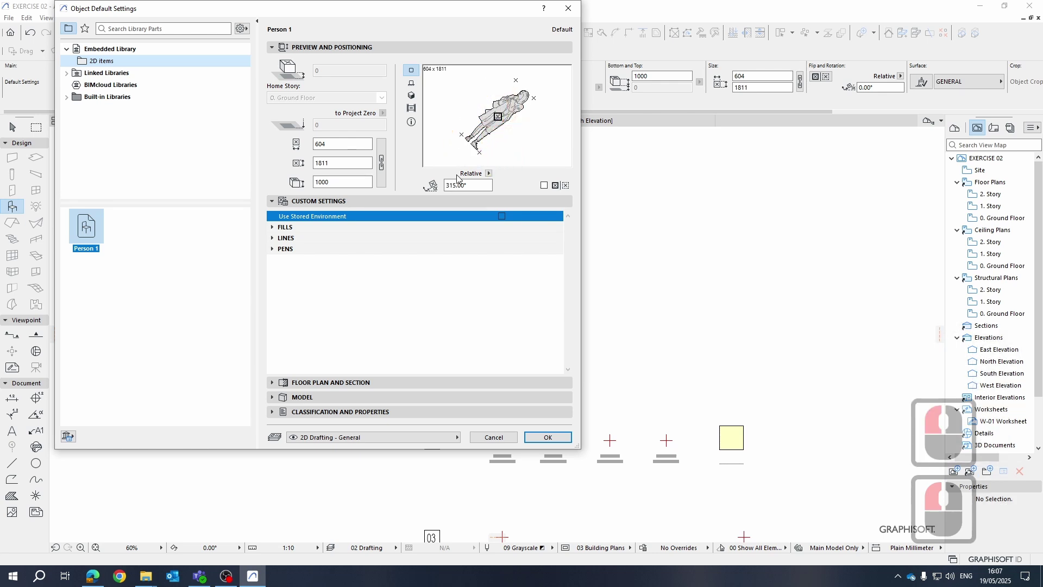
{"action": "double_click", "coordinate": [499, 186]}
{"action": "type", "text": "0"}
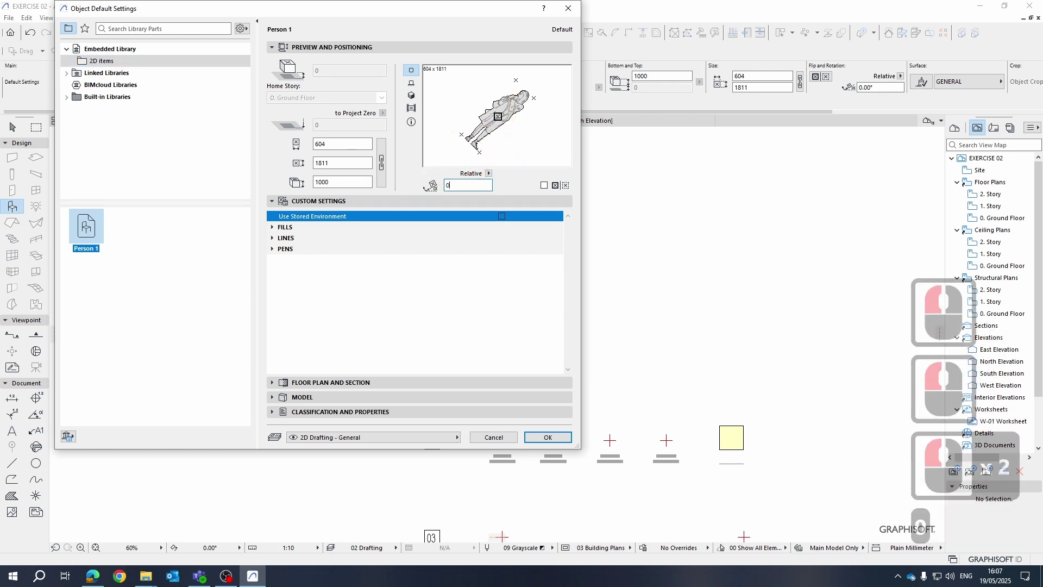
{"action": "key", "text": "Return"}
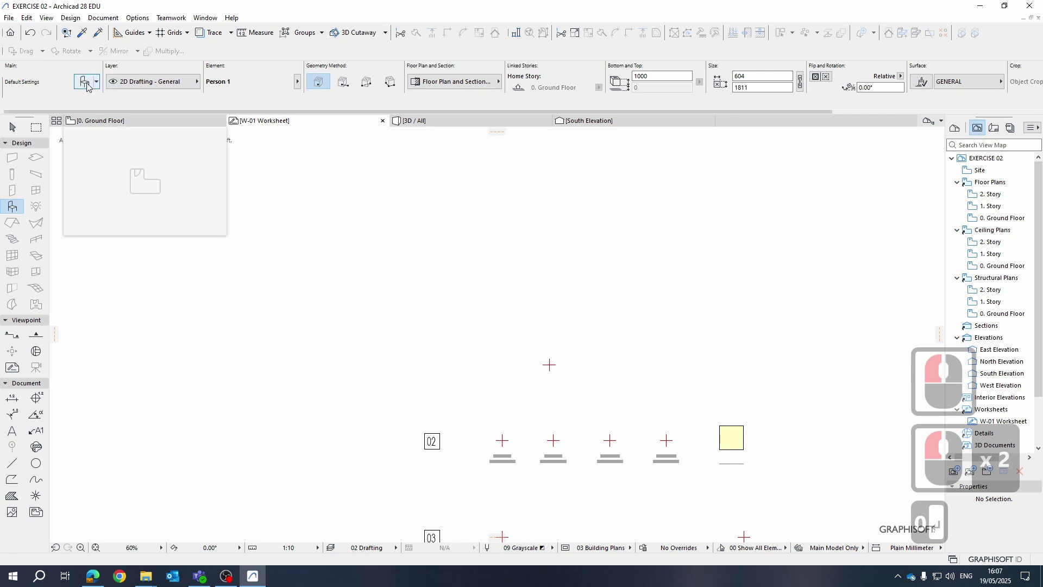
Try to set Person 1's anchor to the preview's lower-left corner, expand its custom fill settings, and close the object settings.
{"action": "left_click", "coordinate": [147, 118]}
{"action": "key", "text": "ctrl+t"}
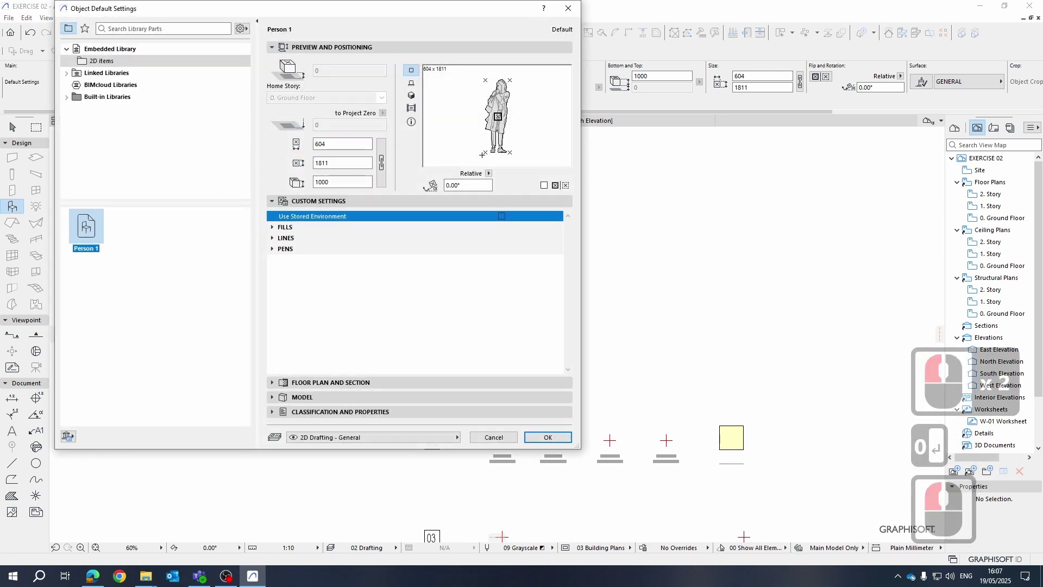
{"action": "left_click", "coordinate": [483, 153]}
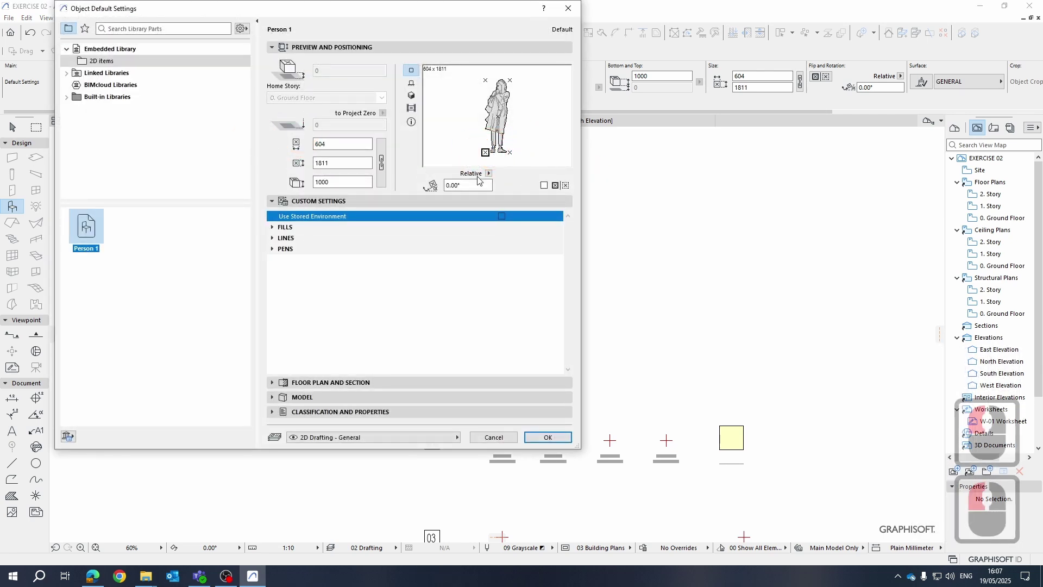
{"action": "double_click", "coordinate": [489, 173]}
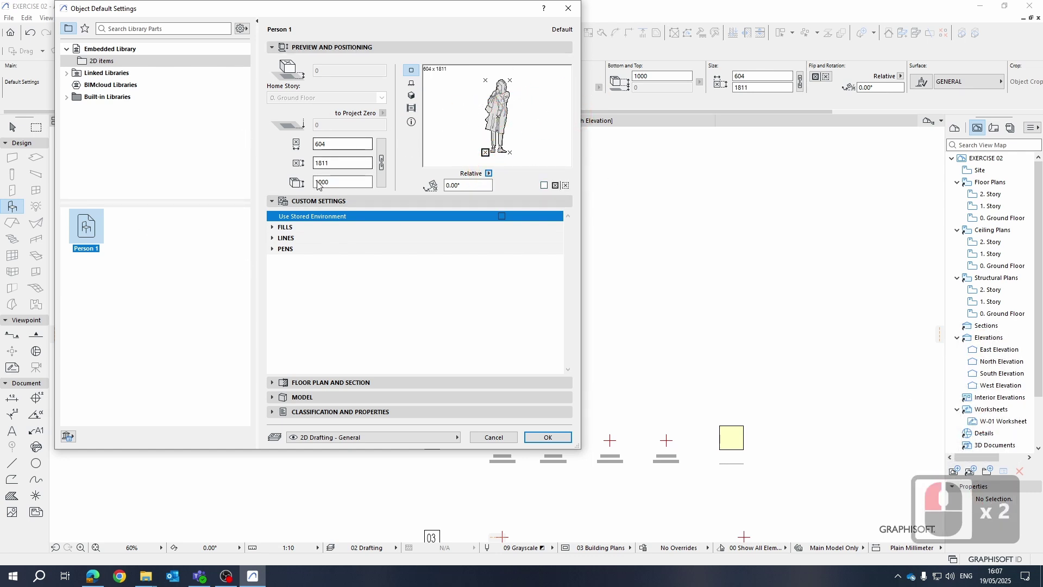
{"action": "left_click", "coordinate": [272, 227]}
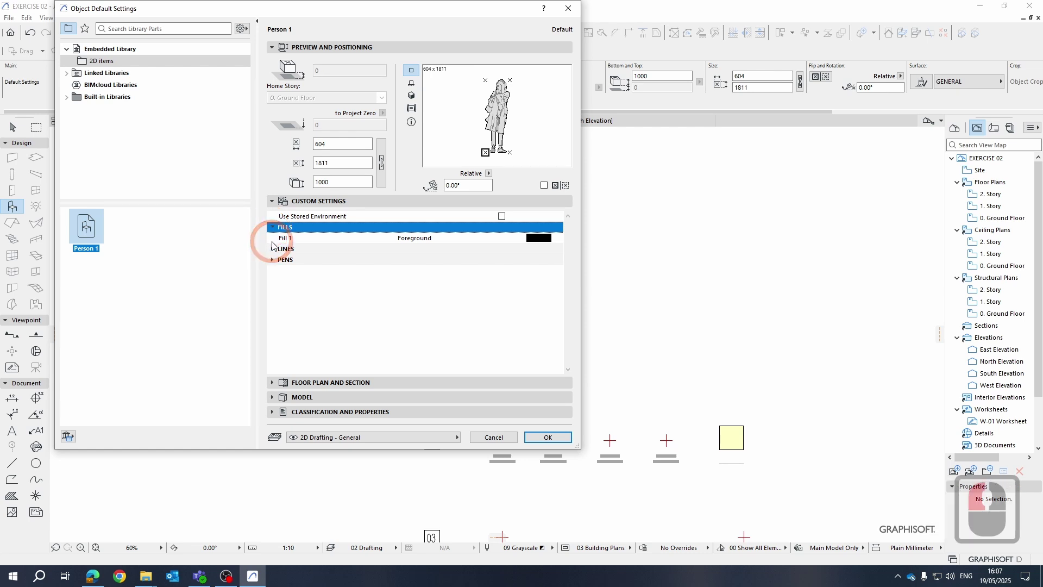
{"action": "left_click", "coordinate": [390, 283]}
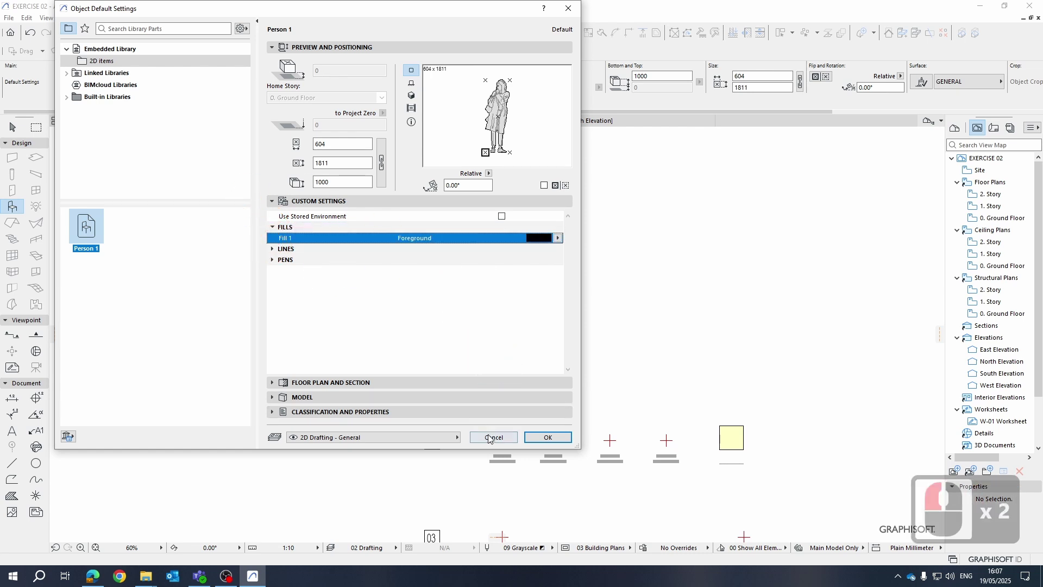
{"action": "left_click", "coordinate": [548, 437]}
Place the Person 1 object on the cross marker between parts 01 and 02 and leave the Object tool.
{"action": "scroll", "coordinate": [543, 366], "scroll_direction": "up", "scroll_amount": 4}
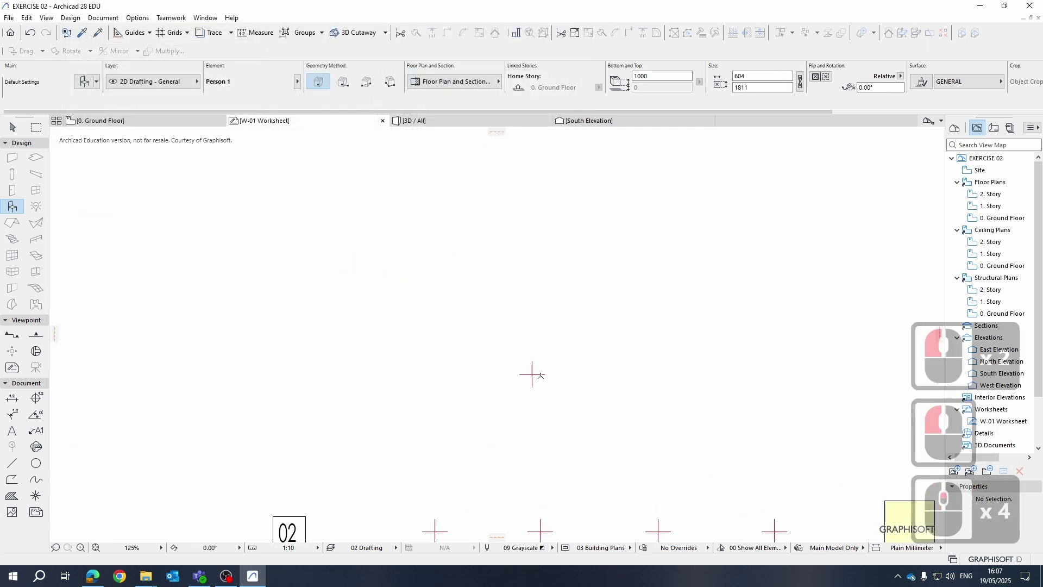
{"action": "left_click", "coordinate": [532, 374]}
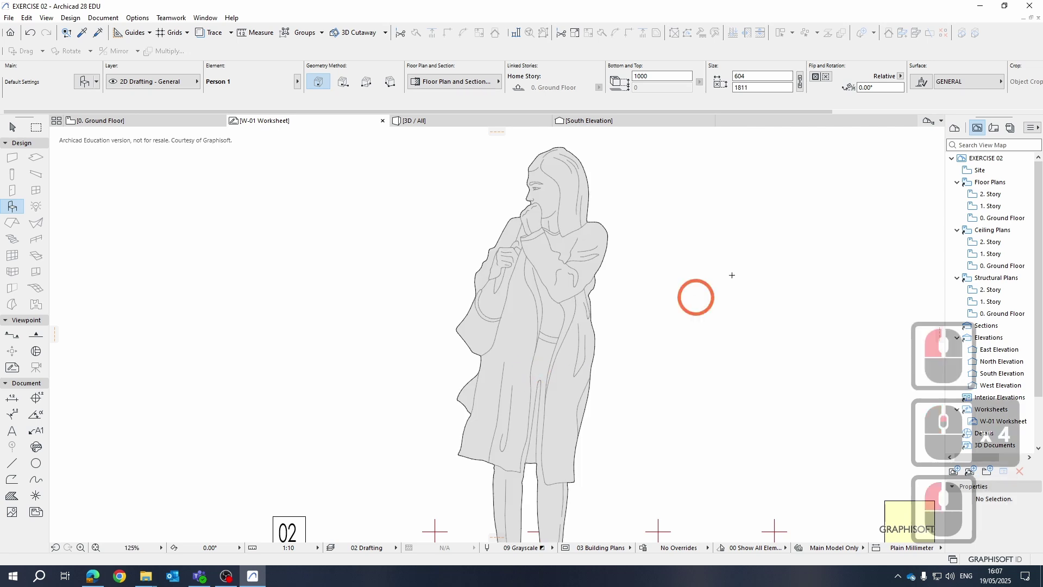
{"action": "scroll", "coordinate": [658, 258], "scroll_direction": "down", "scroll_amount": 8}
{"action": "key", "text": "Escape"}
{"action": "key", "text": "Escape"}
Select the placed Person 1 object and delete it from the worksheet.
{"action": "left_click", "coordinate": [624, 256]}
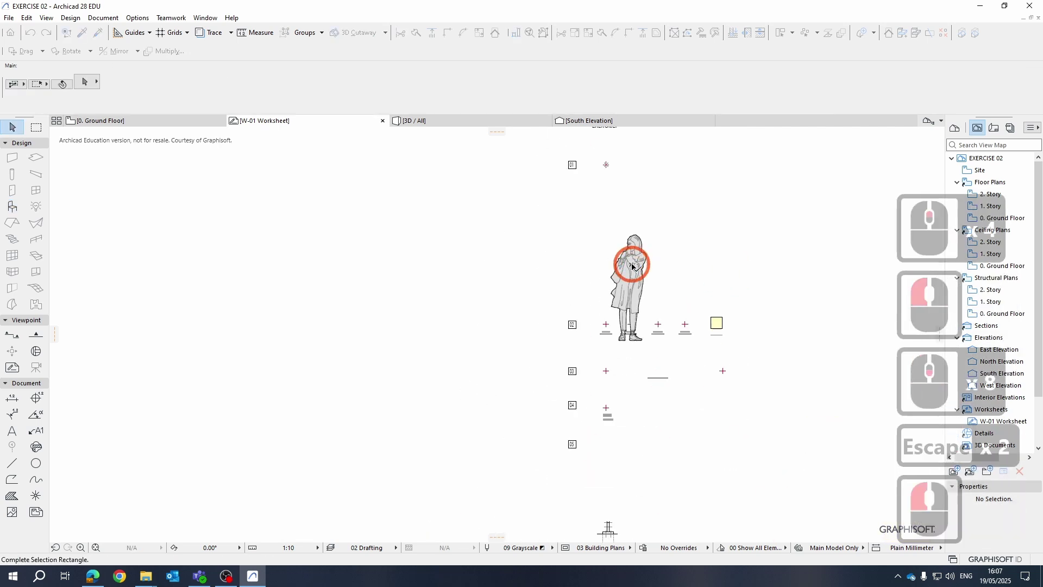
{"action": "left_click", "coordinate": [610, 239]}
{"action": "left_click", "coordinate": [616, 223]}
{"action": "left_click", "coordinate": [637, 253]}
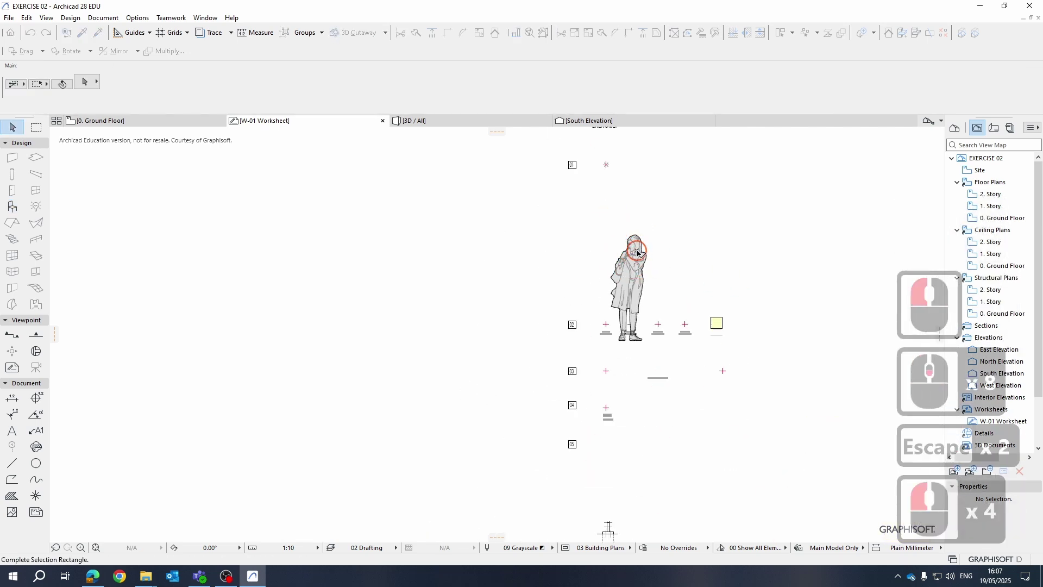
{"action": "left_click", "coordinate": [634, 268]}
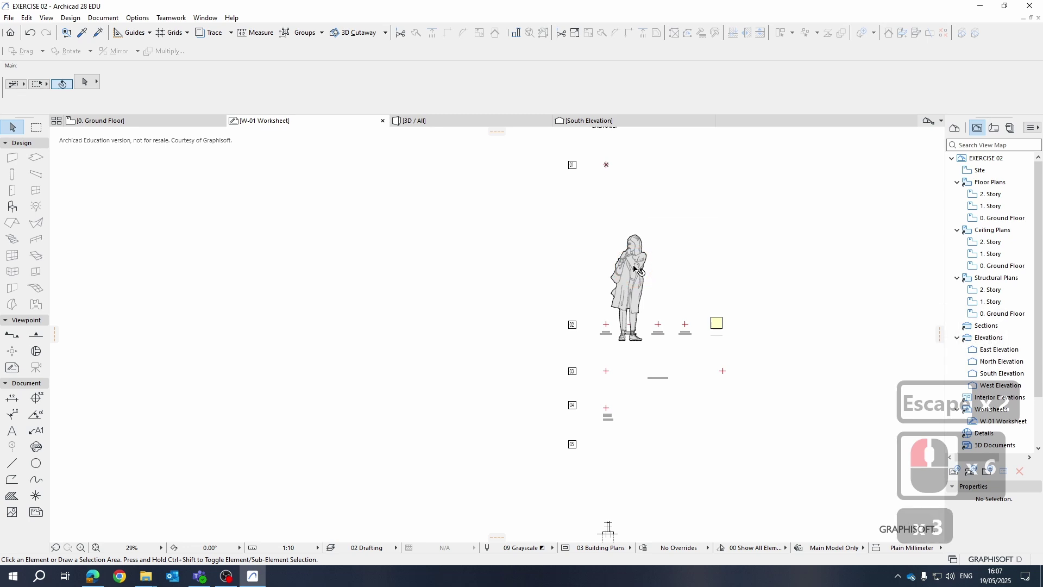
{"action": "left_click", "coordinate": [635, 267]}
{"action": "key", "text": "Delete"}
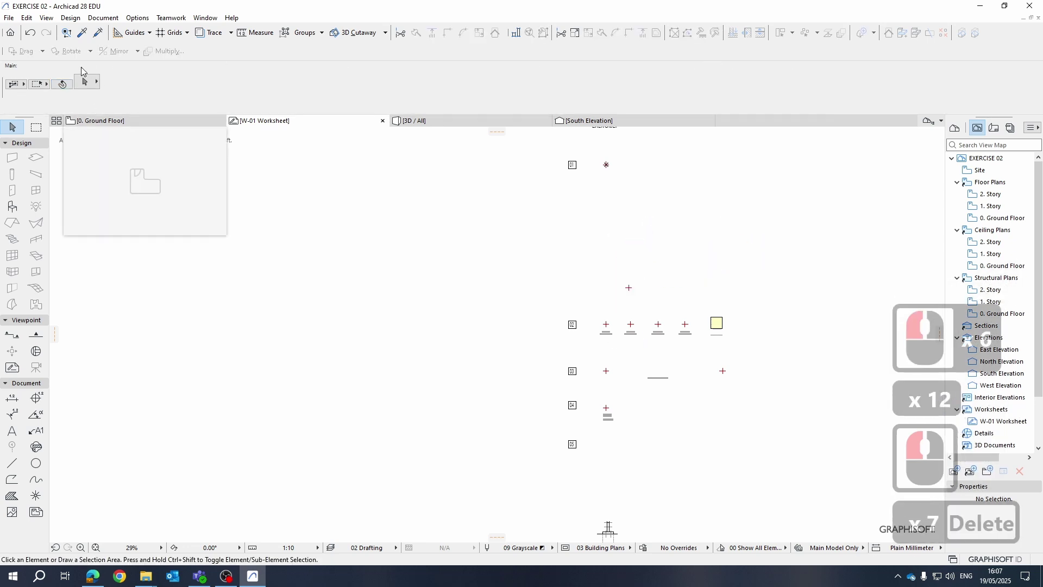
Set Person 1's anchor to the lower-left corner of its preview in the Object tool's default settings and accept.
{"action": "left_click_drag", "start_coordinate": [286, 309], "coordinate": [18, 223]}
{"action": "key", "text": "Escape"}
{"action": "left_click", "coordinate": [12, 206]}
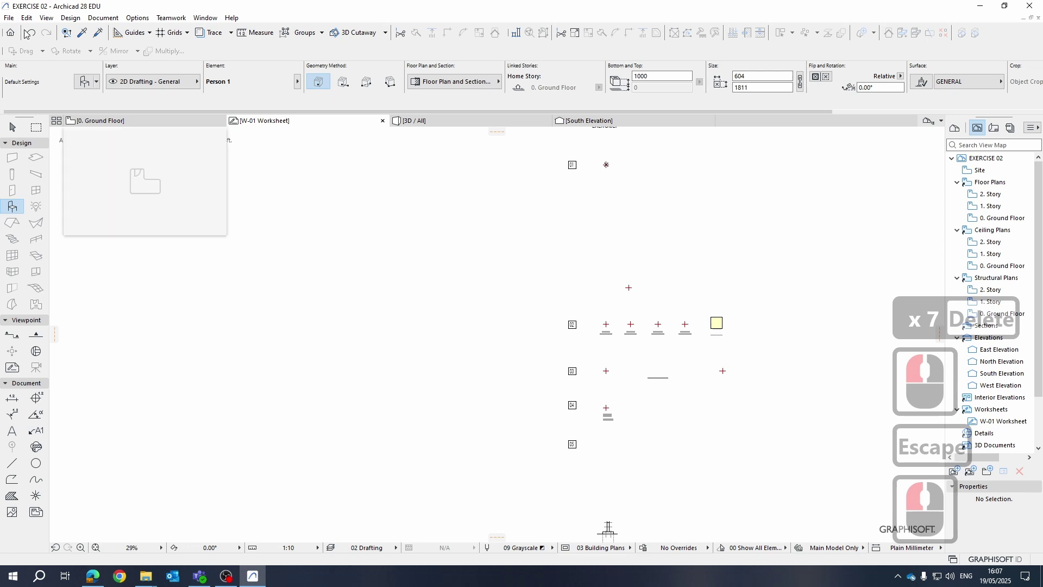
{"action": "left_click", "coordinate": [173, 159]}
{"action": "left_click", "coordinate": [173, 159]}
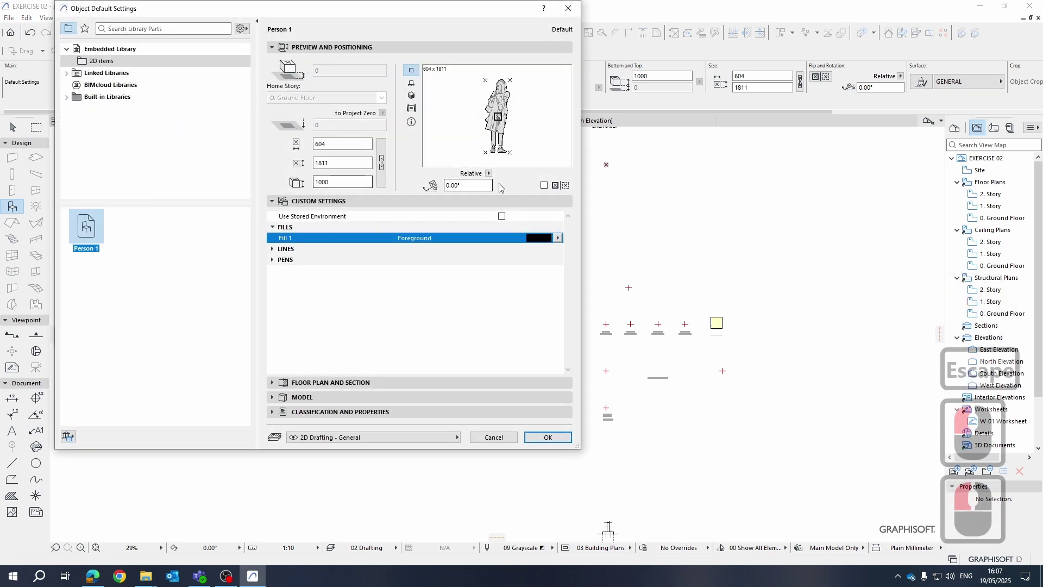
{"action": "left_click", "coordinate": [485, 152]}
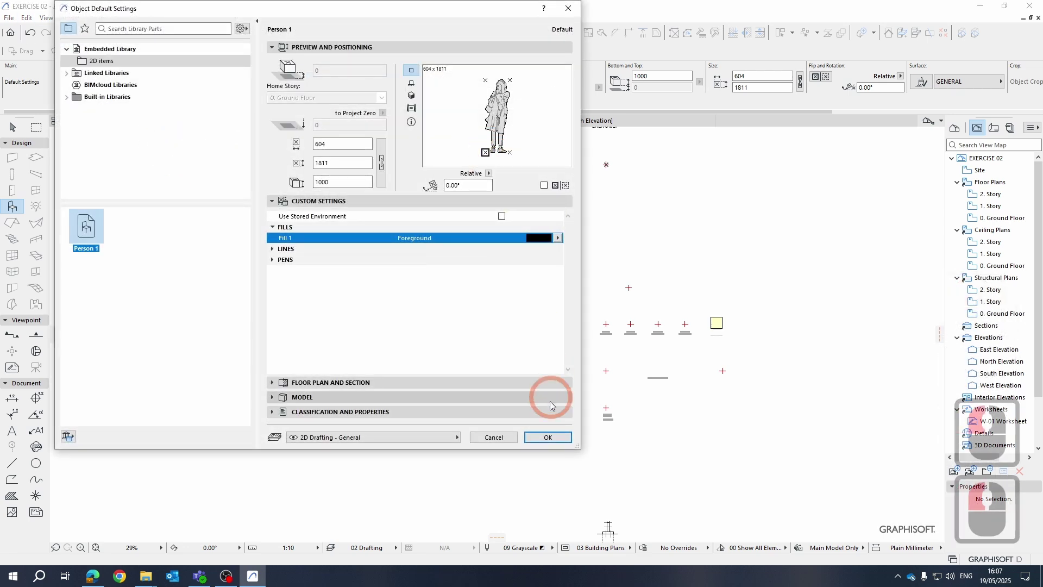
{"action": "left_click", "coordinate": [559, 437]}
Place Person 1 with its lower-left anchor on the cross marker between parts 01 and 02.
{"action": "left_click", "coordinate": [646, 275]}
{"action": "left_click", "coordinate": [630, 287]}
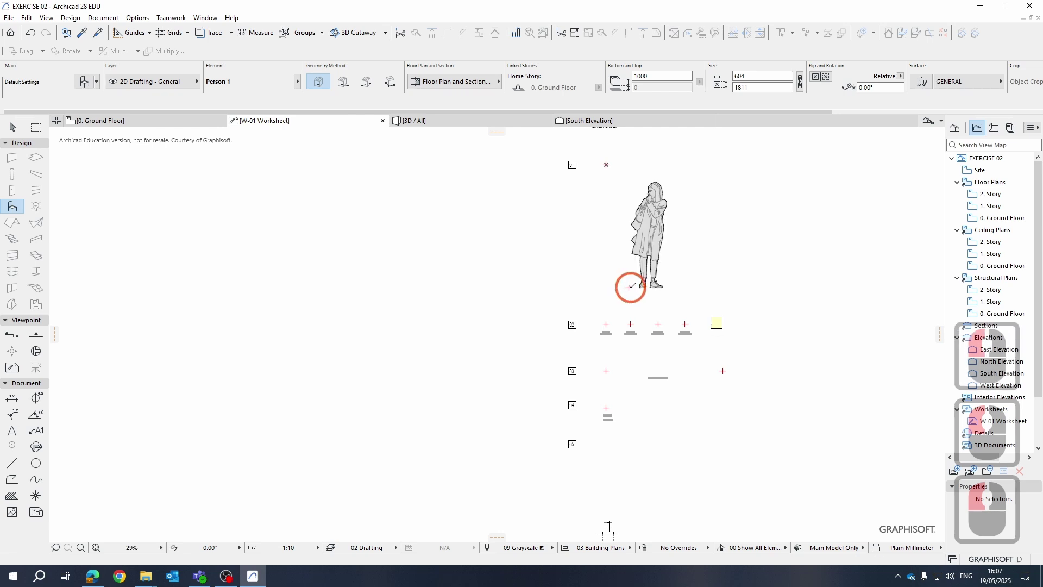
{"action": "scroll", "coordinate": [628, 286], "scroll_direction": "up", "scroll_amount": 8}
{"action": "scroll", "coordinate": [578, 263], "scroll_direction": "down", "scroll_amount": 3}
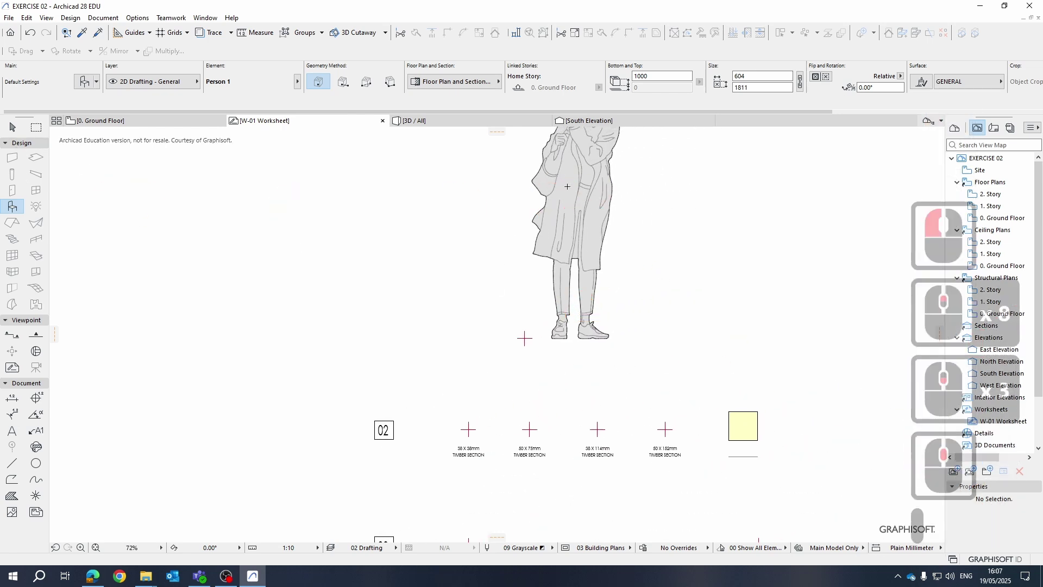
Select the placed figure, nudge it left until its feet straddle the cross marker, and clear the selection.
{"action": "left_click", "coordinate": [12, 126]}
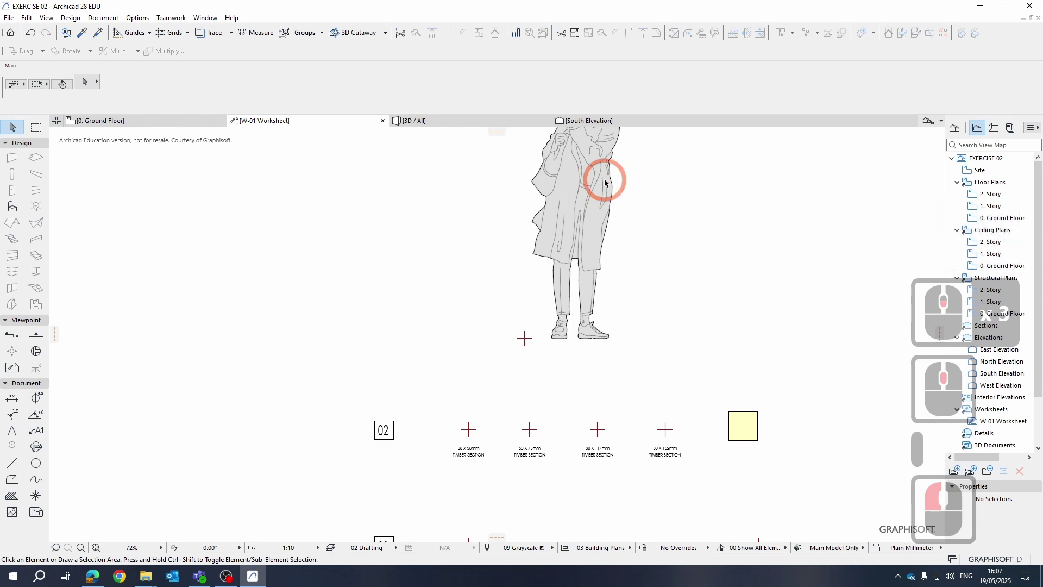
{"action": "left_click", "coordinate": [580, 183]}
{"action": "key", "text": "shift+Left"}
{"action": "key", "text": "shift+Left"}
{"action": "key", "text": "shift+Left"}
{"action": "key", "text": "shift+Left"}
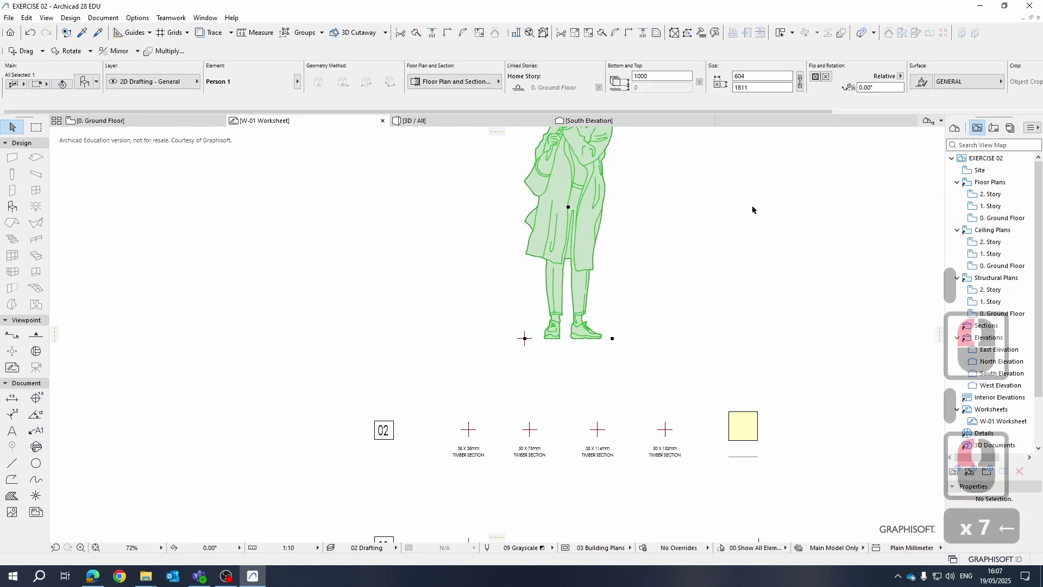
{"action": "key", "text": "shift+Left"}
{"action": "key", "text": "shift+Left"}
{"action": "key", "text": "shift+Left"}
{"action": "left_click", "coordinate": [725, 224]}
{"action": "scroll", "coordinate": [618, 342], "scroll_direction": "up", "scroll_amount": 3}
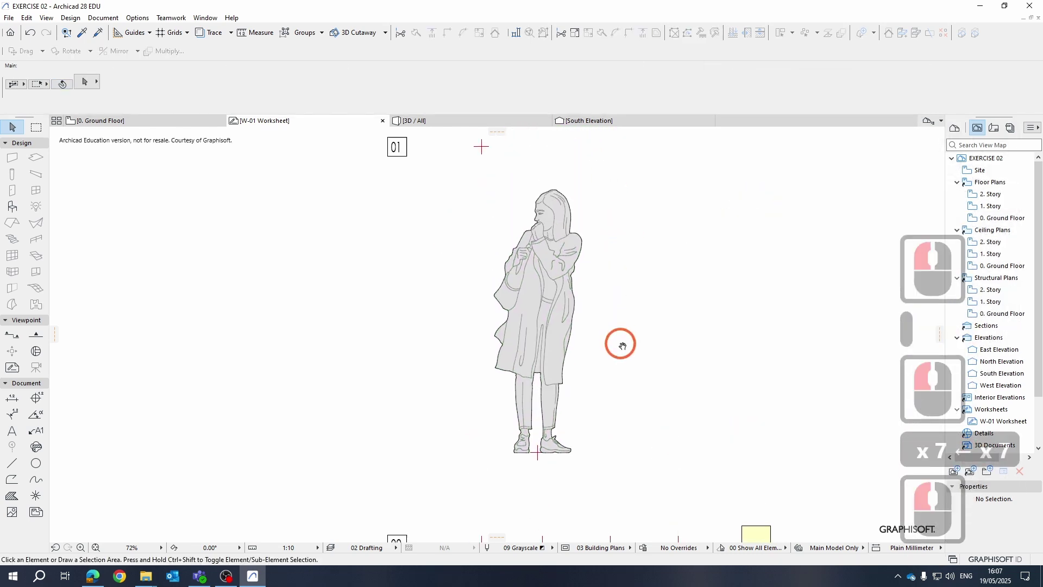
Open the Library Manager from the Object tool's default settings.
{"action": "left_click", "coordinate": [12, 207]}
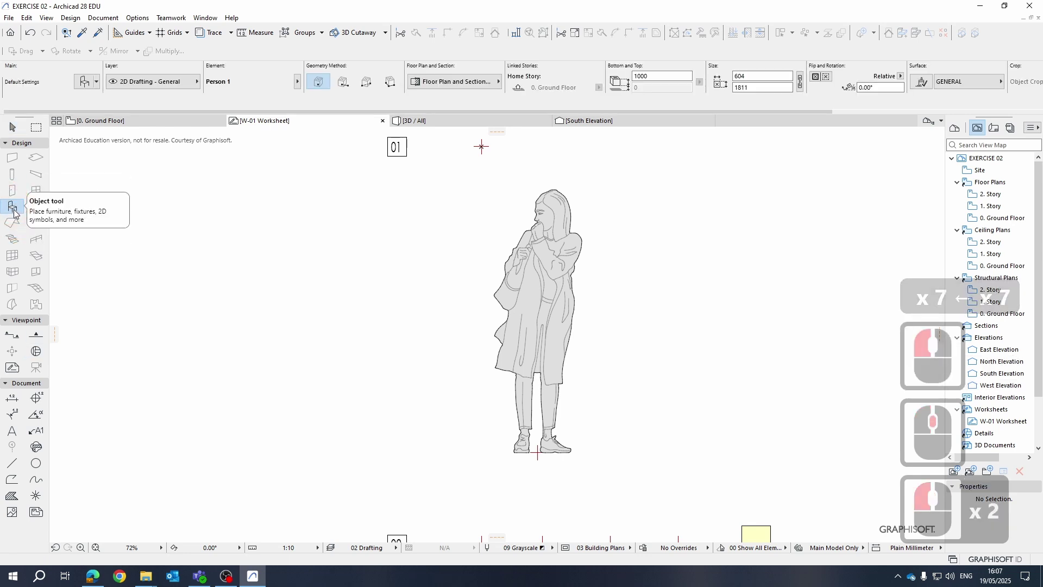
{"action": "left_click", "coordinate": [87, 81]}
{"action": "left_click", "coordinate": [95, 77]}
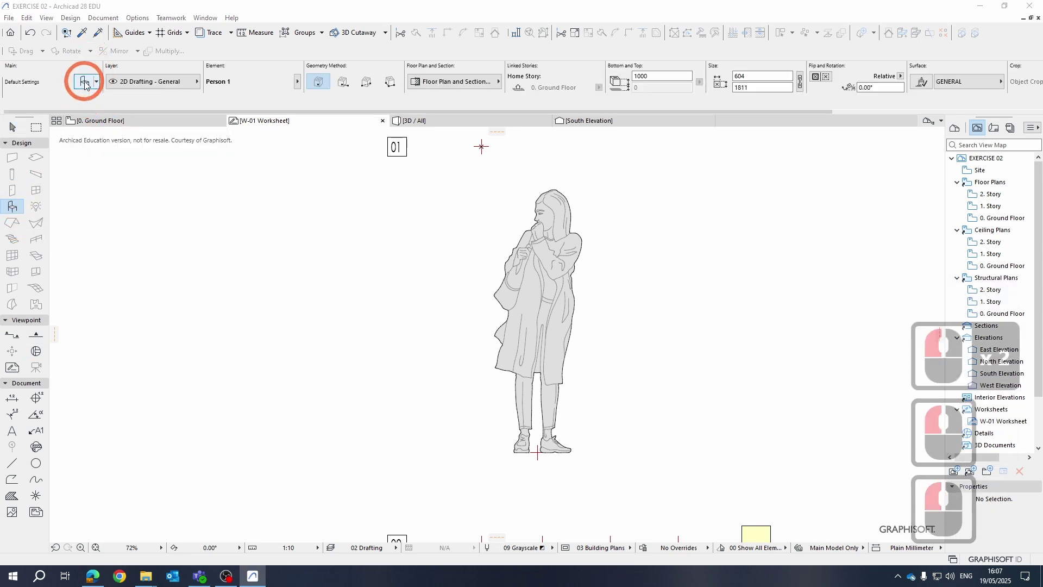
{"action": "left_click", "coordinate": [68, 436]}
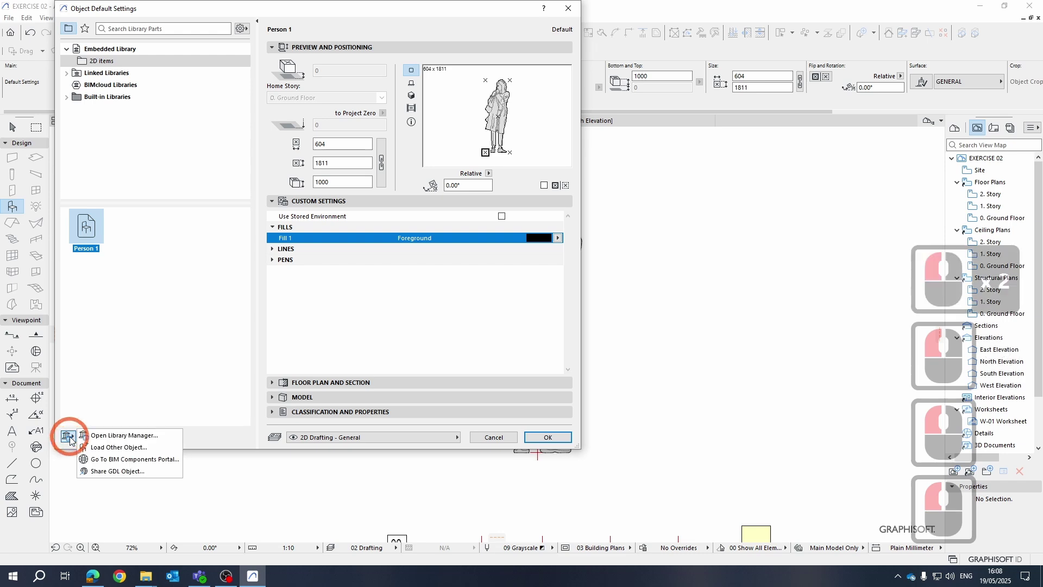
{"action": "left_click", "coordinate": [124, 434]}
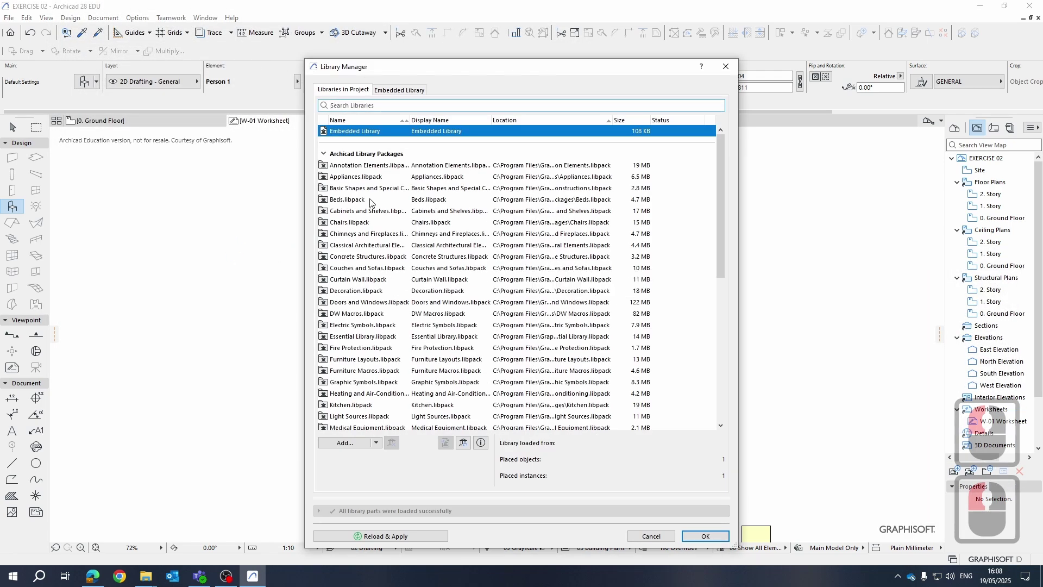
Select Person 1.gsm in the 2D items folder of the Embedded Library.
{"action": "scroll", "coordinate": [367, 135], "scroll_direction": "up", "scroll_amount": 2}
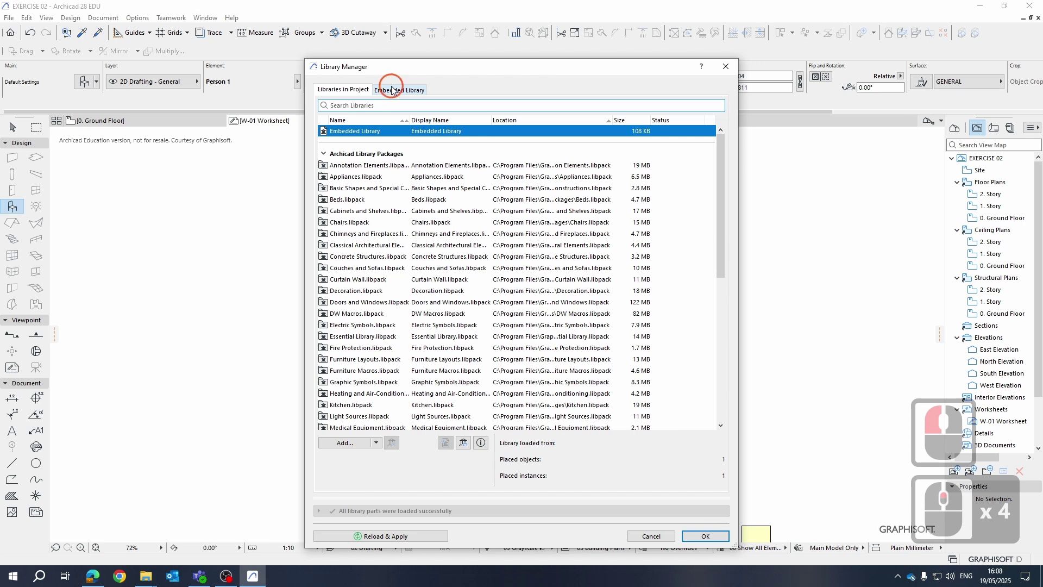
{"action": "left_click", "coordinate": [393, 90]}
{"action": "left_click", "coordinate": [354, 150]}
{"action": "left_click", "coordinate": [521, 142]}
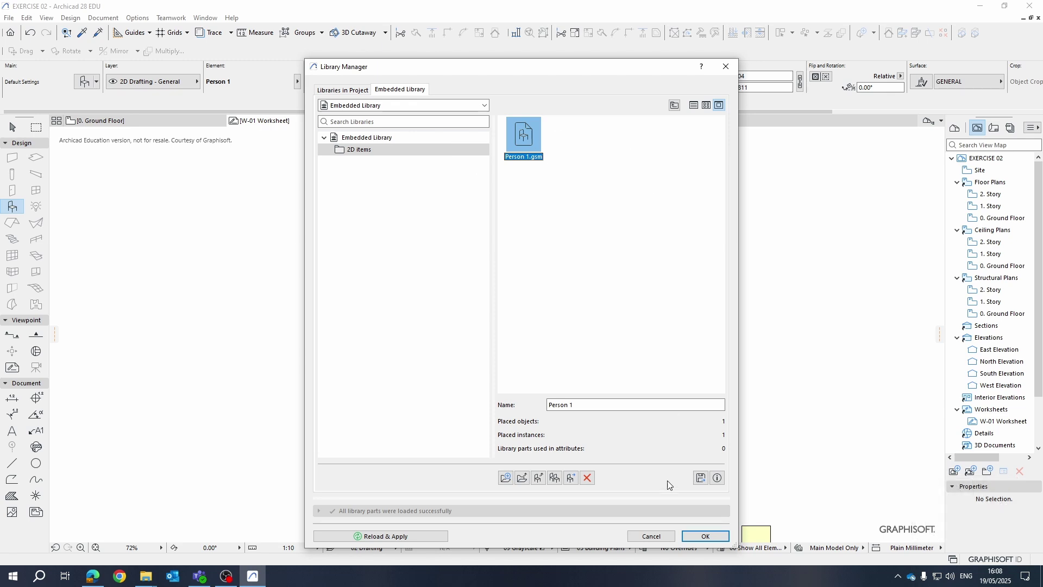
Export Person 1 as an Archicad Object File (*.gsm) to the Workshop 2 folder on the Desktop.
{"action": "left_click", "coordinate": [701, 478]}
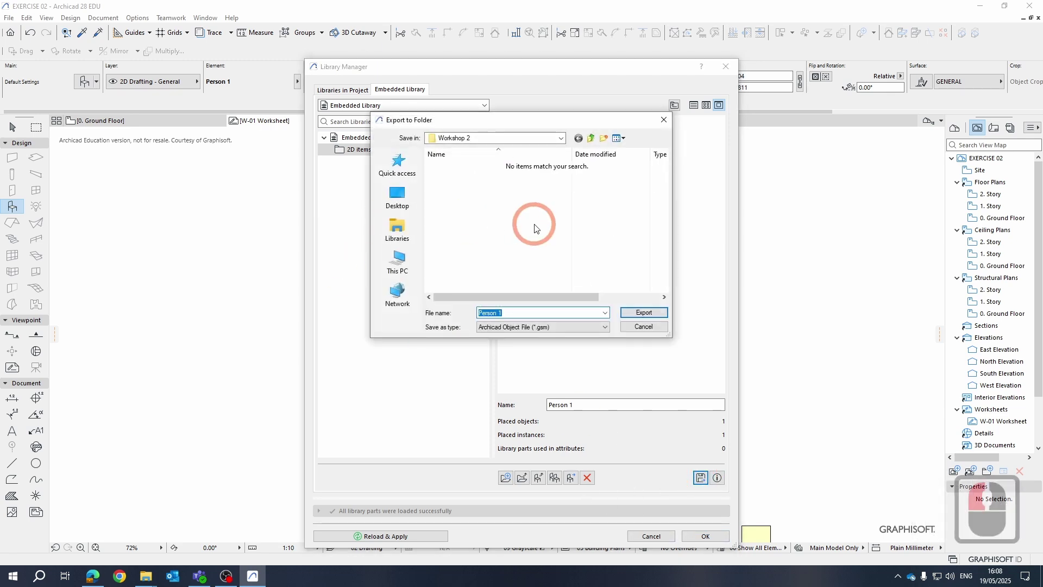
{"action": "left_click", "coordinate": [471, 140]}
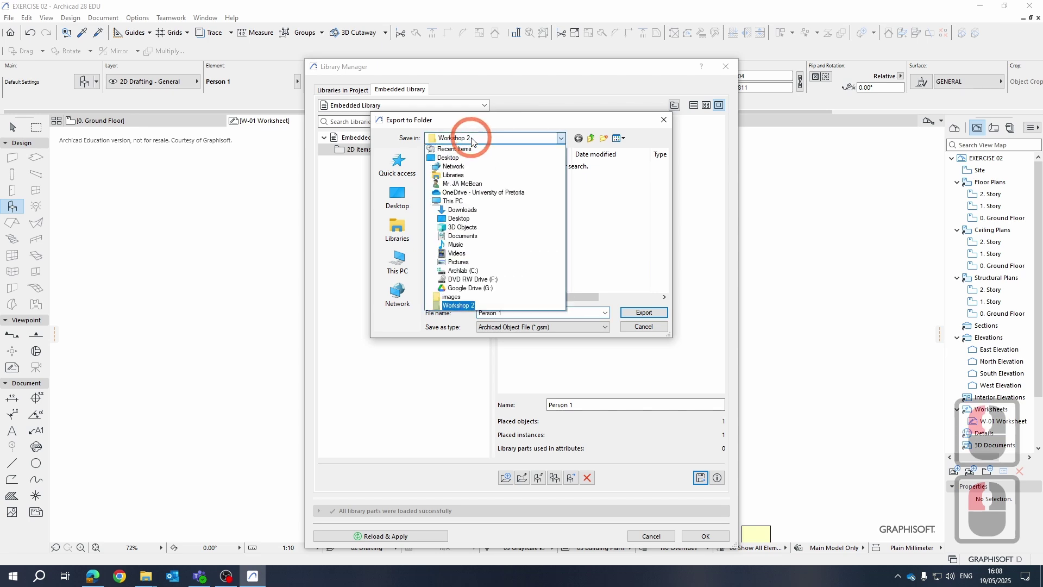
{"action": "left_click", "coordinate": [457, 305]}
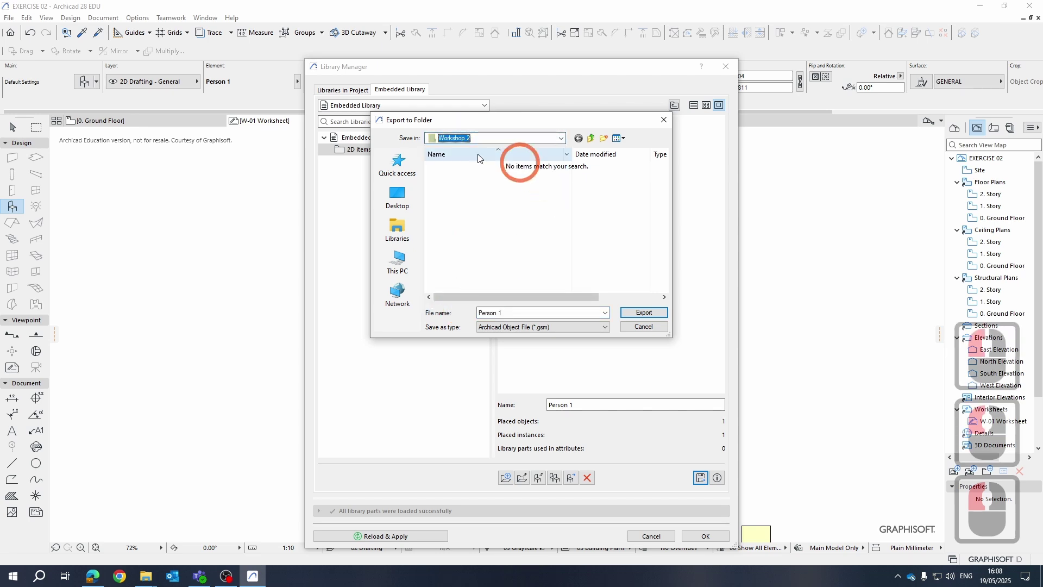
{"action": "left_click", "coordinate": [461, 139]}
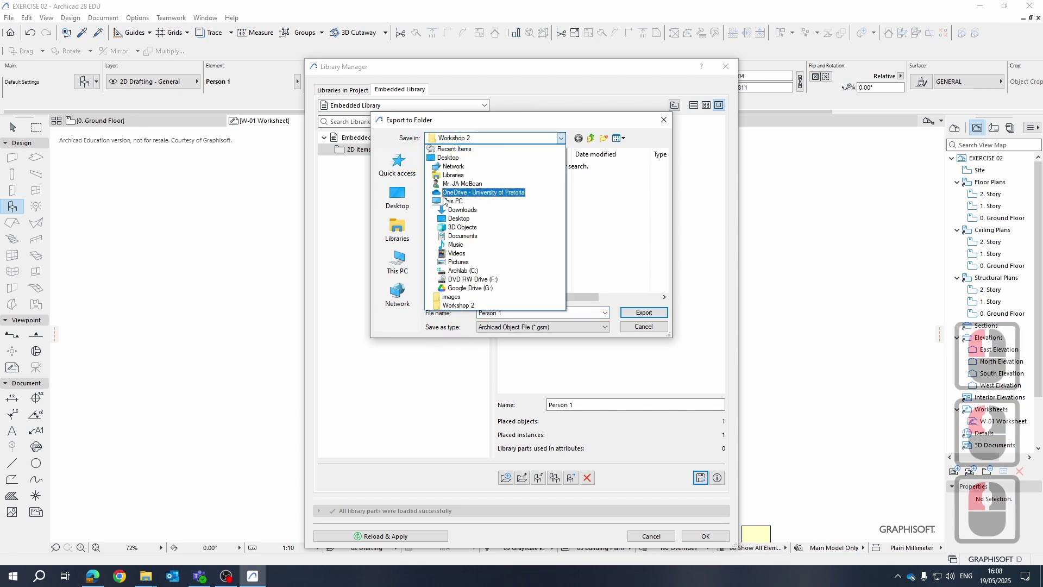
{"action": "left_click", "coordinate": [459, 157]}
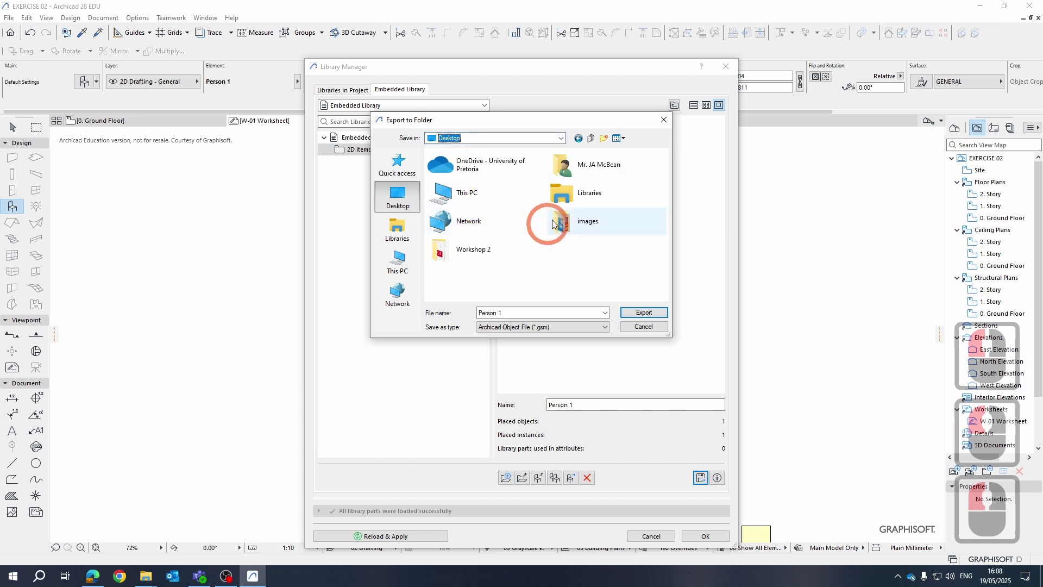
{"action": "double_click", "coordinate": [474, 250]}
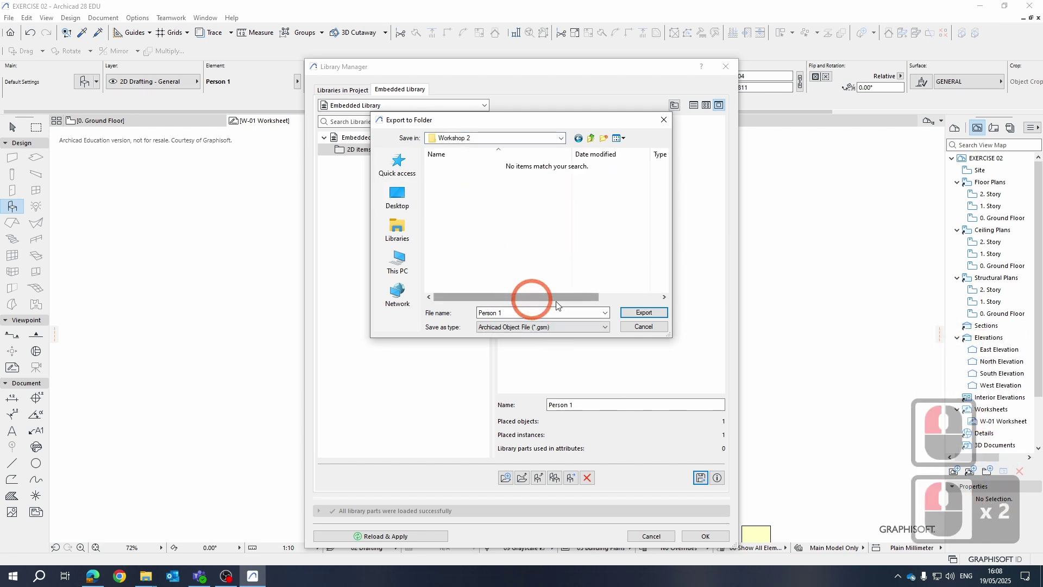
{"action": "left_click", "coordinate": [646, 314]}
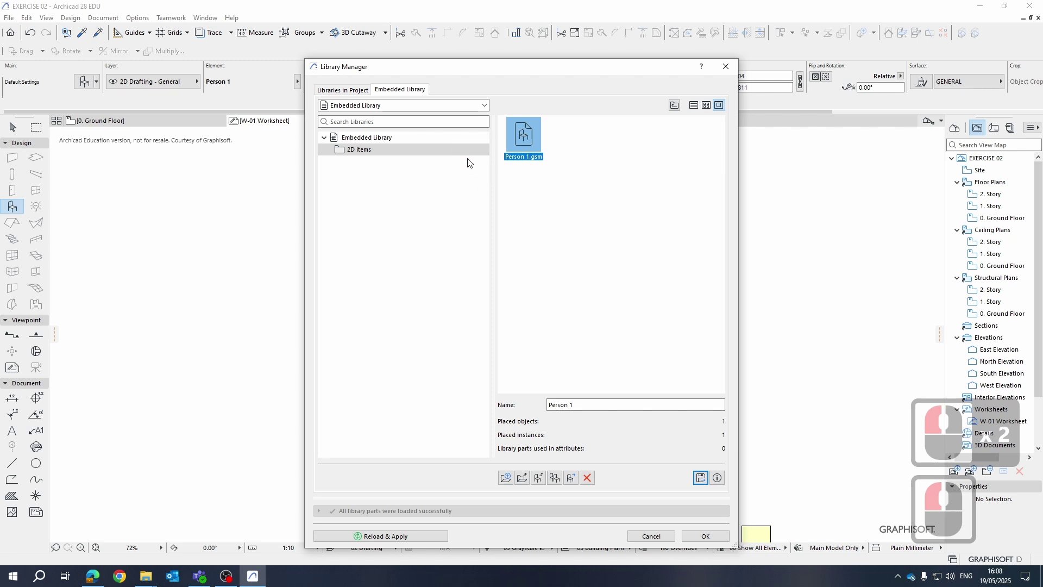
Accept and close the Library Manager, and dismiss the Object tool's default settings.
{"action": "left_click", "coordinate": [524, 144]}
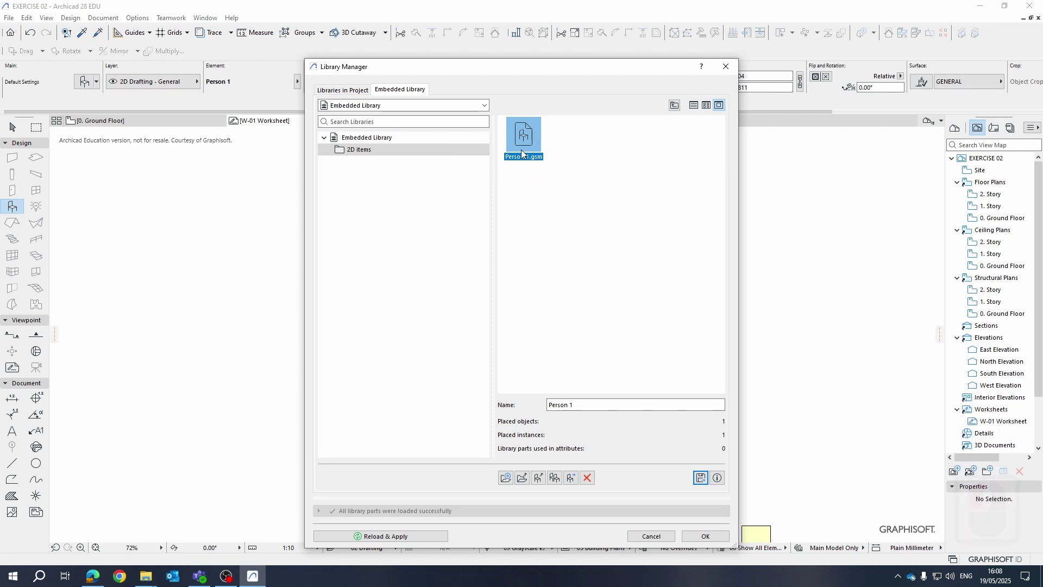
{"action": "left_click", "coordinate": [705, 536]}
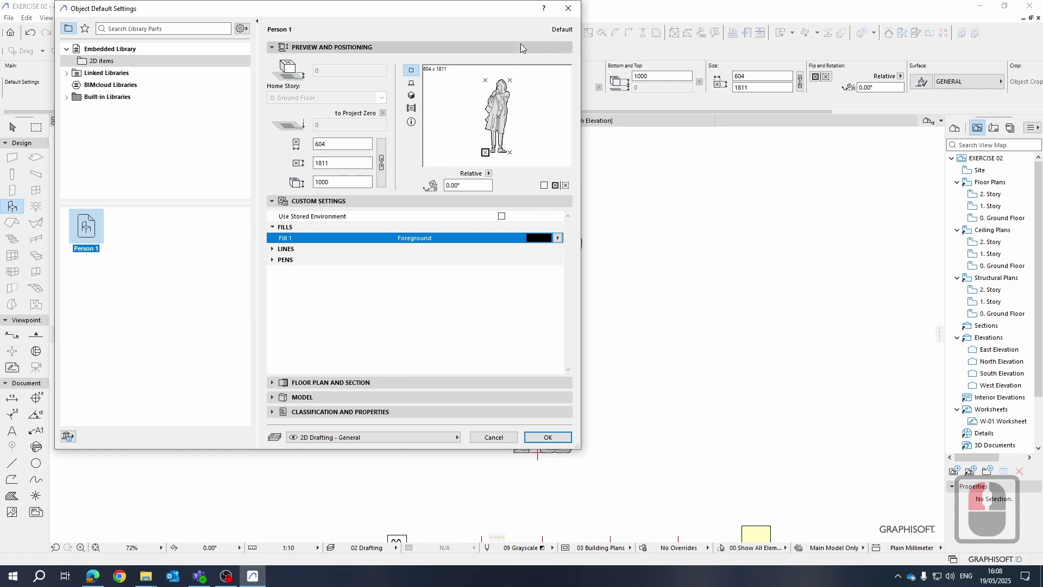
{"action": "left_click", "coordinate": [568, 8]}
{"action": "left_click", "coordinate": [568, 8]}
Check the desktop's Workshop 2 folder in File Explorer for the exported Person 1.gsm, minimise the folder, and return to Archicad.
{"action": "left_click", "coordinate": [980, 5]}
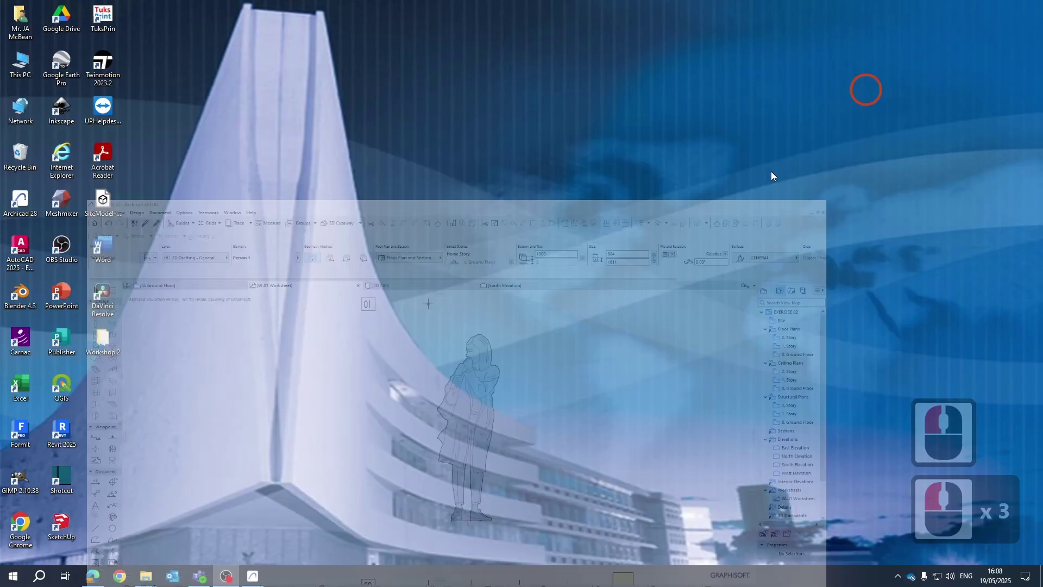
{"action": "double_click", "coordinate": [111, 339]}
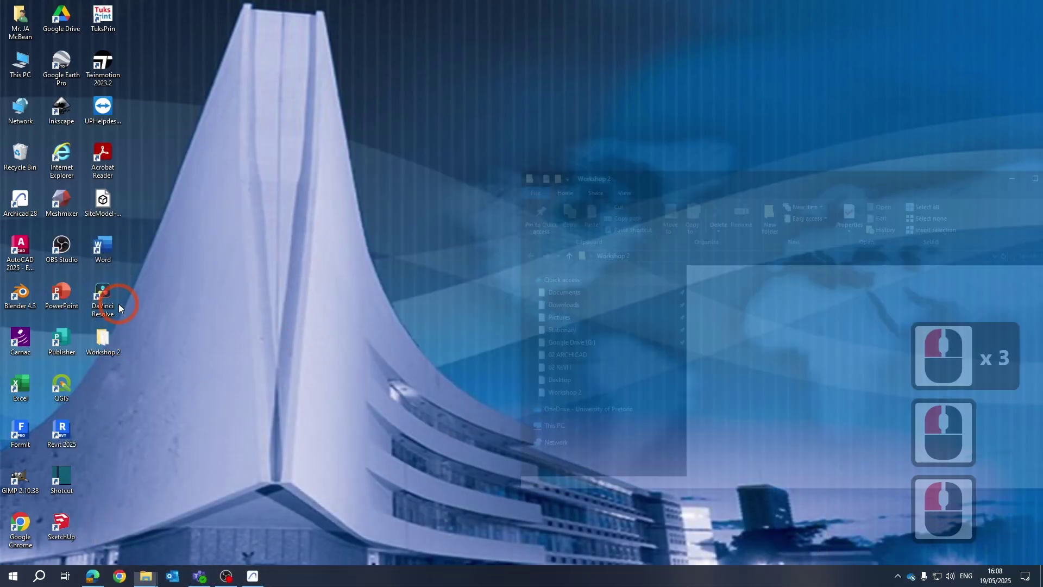
{"action": "left_click", "coordinate": [797, 369]}
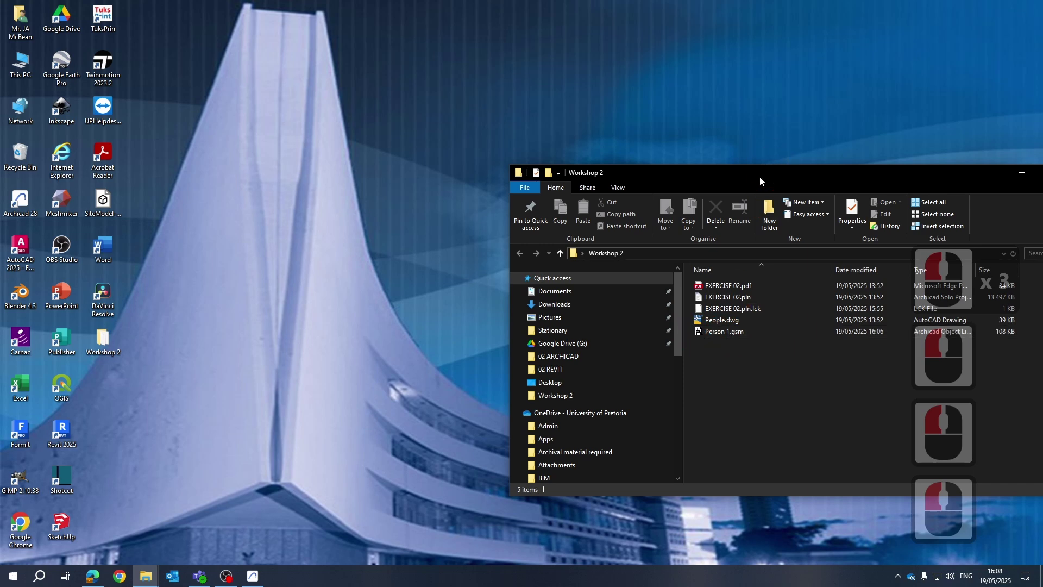
{"action": "left_click_drag", "start_coordinate": [760, 173], "coordinate": [460, 93]}
{"action": "left_click", "coordinate": [392, 241]}
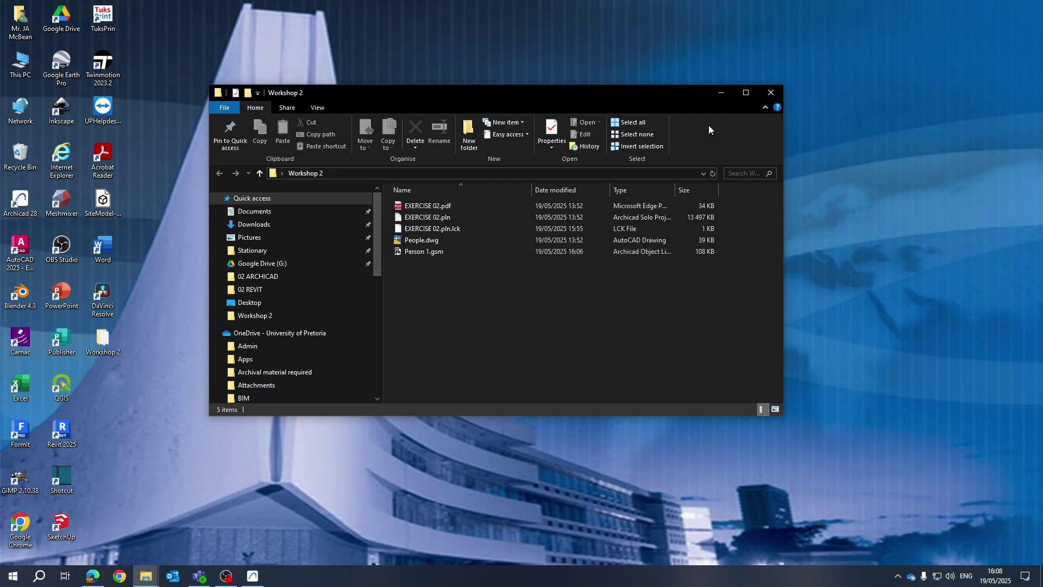
{"action": "left_click", "coordinate": [719, 93]}
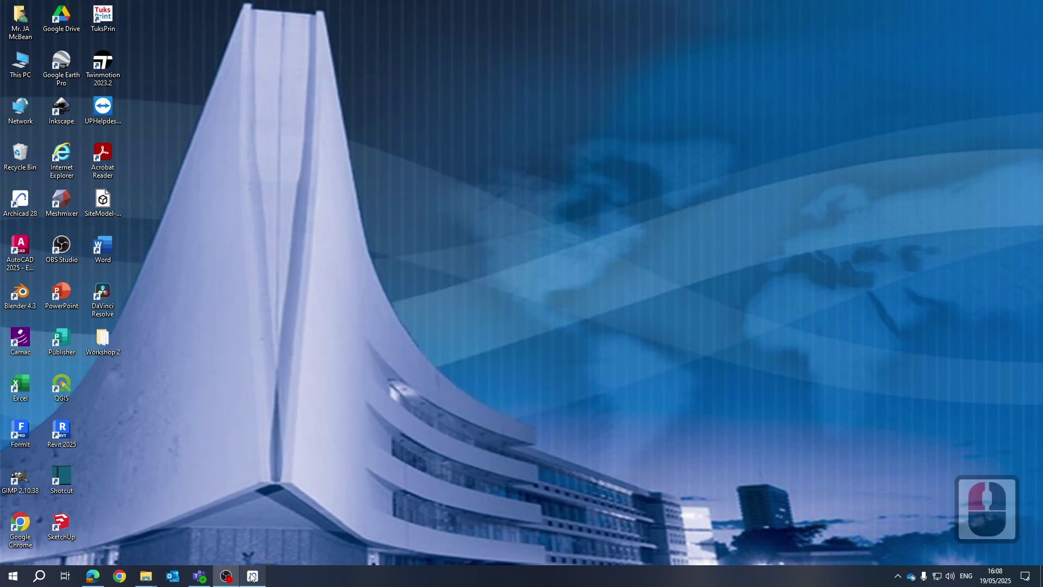
{"action": "left_click", "coordinate": [252, 577]}
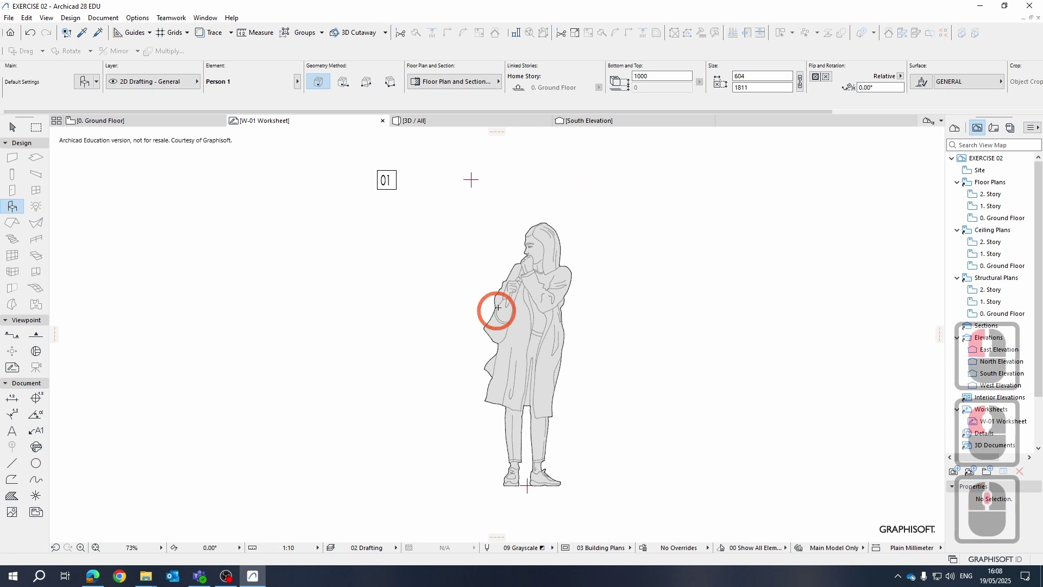
{"action": "scroll", "coordinate": [530, 275], "scroll_direction": "up", "scroll_amount": 3}
{"action": "scroll", "coordinate": [507, 305], "scroll_direction": "down", "scroll_amount": 3}
{"action": "scroll", "coordinate": [542, 337], "scroll_direction": "down", "scroll_amount": 2}
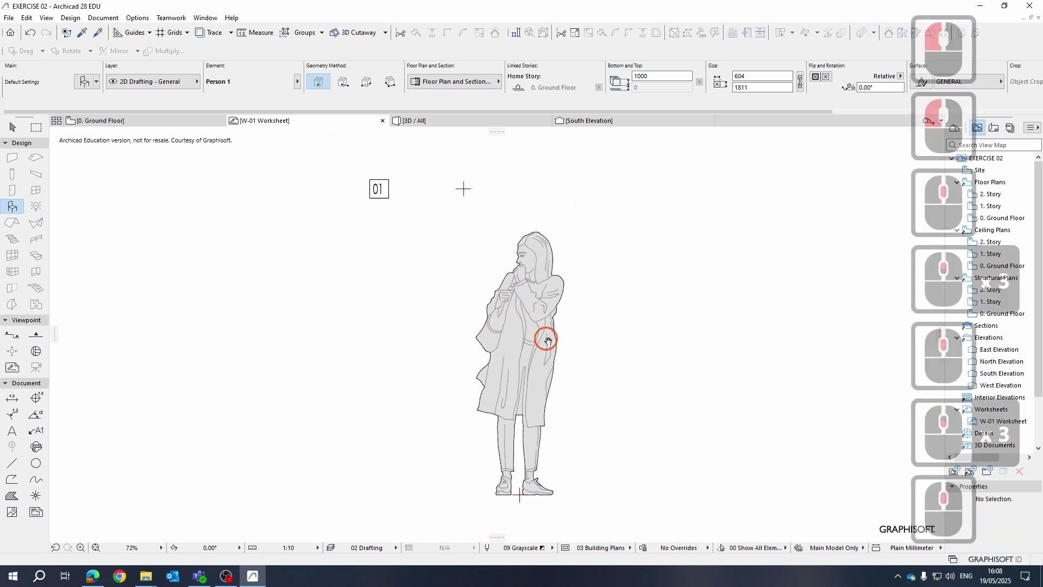